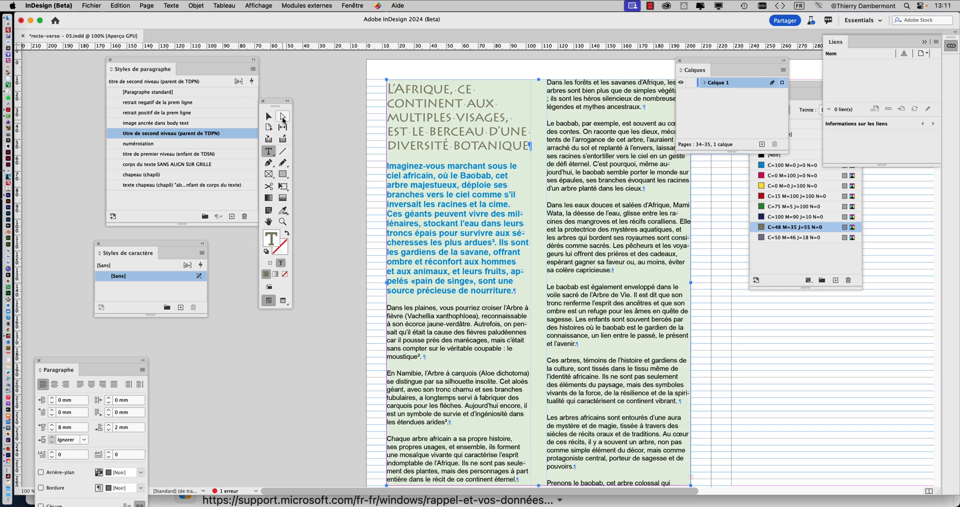
# Deselect the text frame and compare the Normal and Preview screen modes, leaving the page in Preview
pyautogui.moveTo(276, 103); pyautogui.dragTo(303, 100)
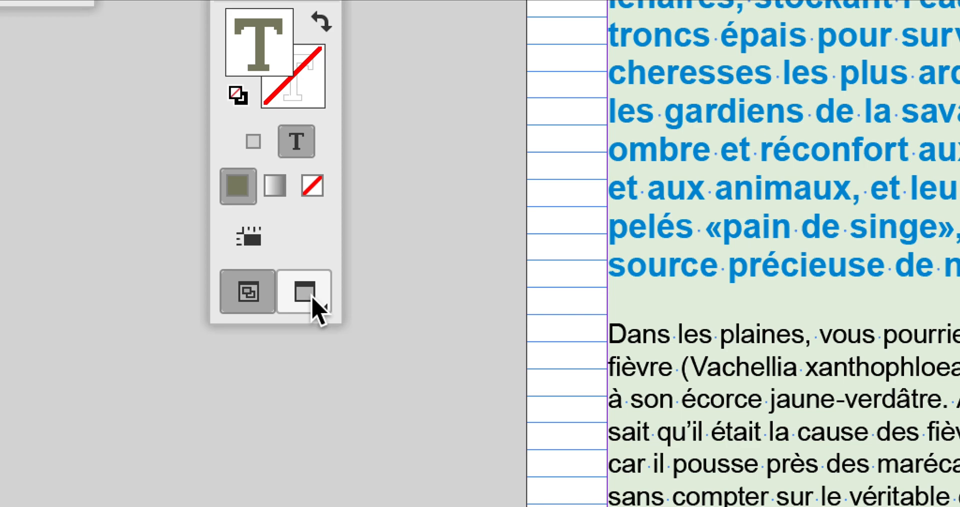
pyautogui.click(312, 298)
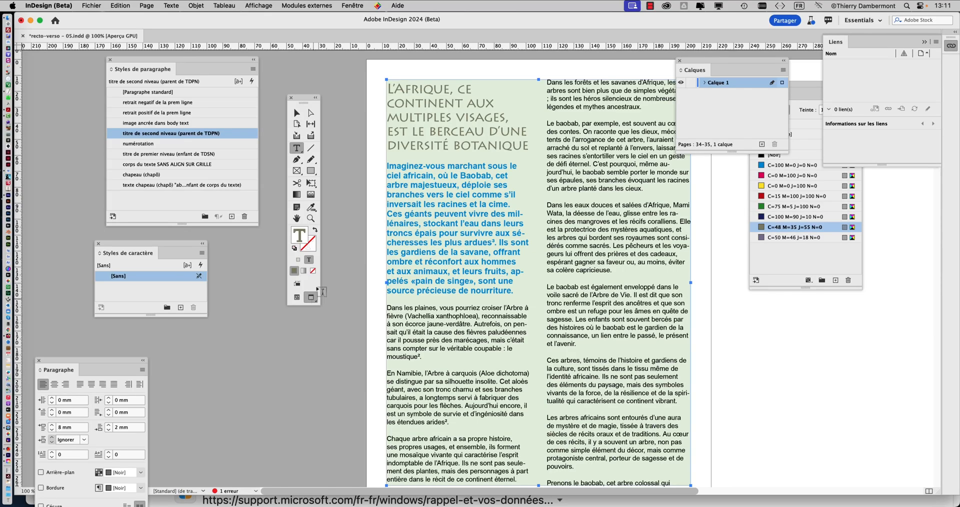
pyautogui.click(303, 115)
pyautogui.click(349, 108)
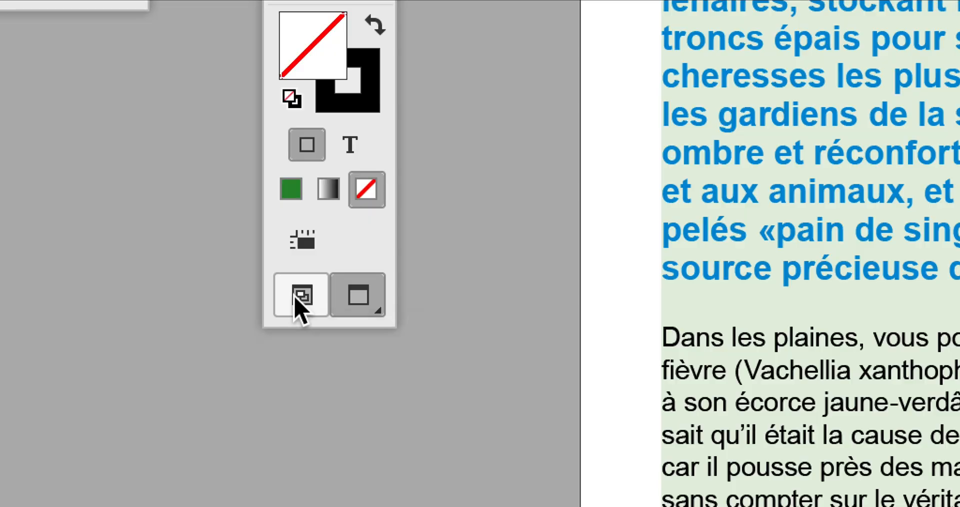
pyautogui.click(295, 297)
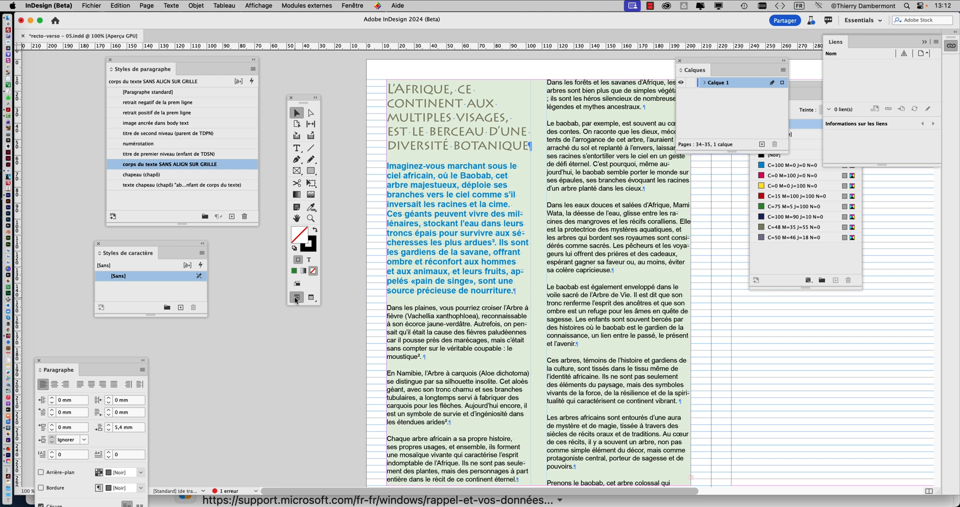
pyautogui.click(311, 298)
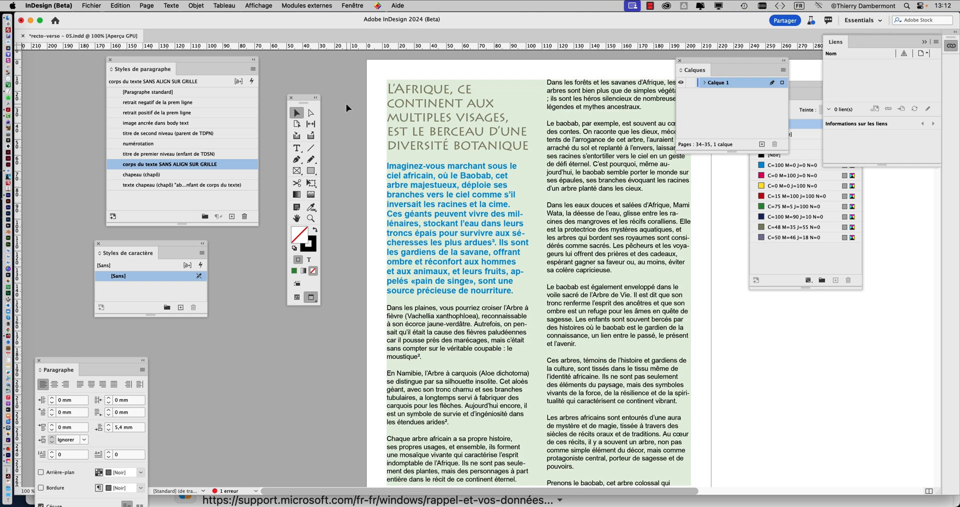
# Magnify the page to 200% around the title and move the Calques and Tools panels clear of the text
pyautogui.scroll(3, 408, 99)
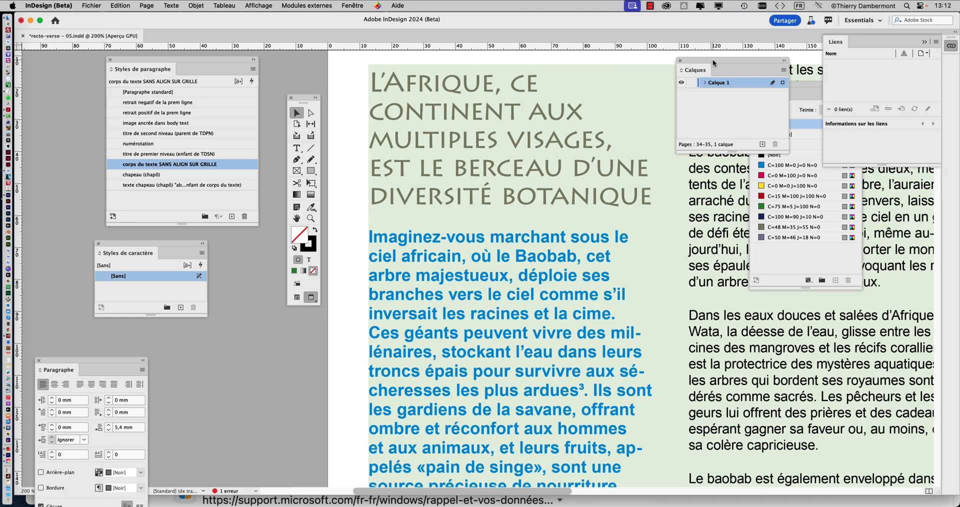
pyautogui.moveTo(715, 61); pyautogui.dragTo(759, 50)
pyautogui.moveTo(303, 102); pyautogui.dragTo(289, 71)
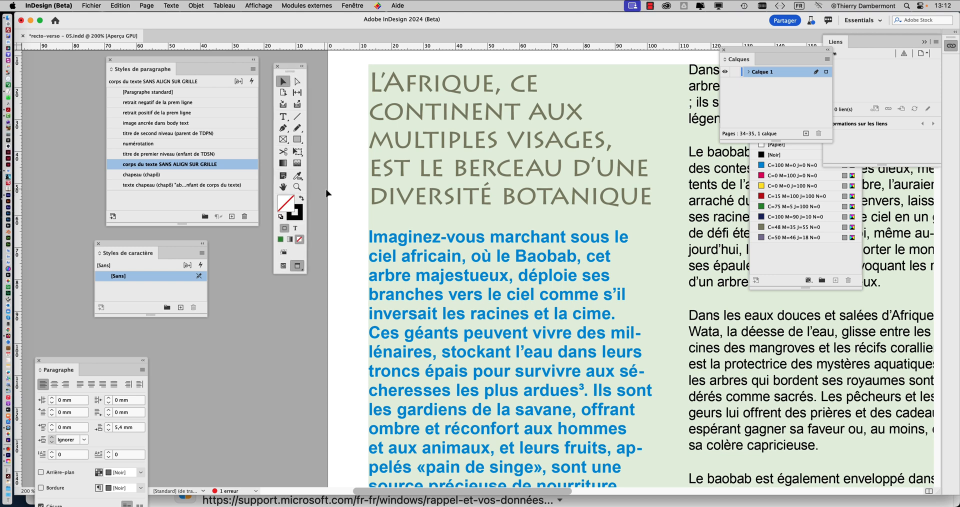
pyautogui.scroll(1, 342, 197)
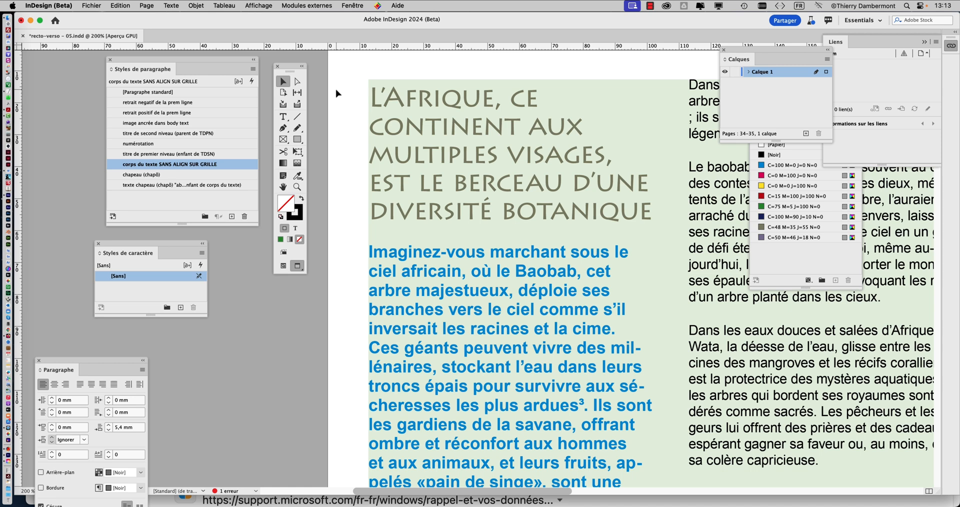
# Display the macOS keyboard viewer and examine the key combination for a partial screenshot
pyautogui.click(798, 7)
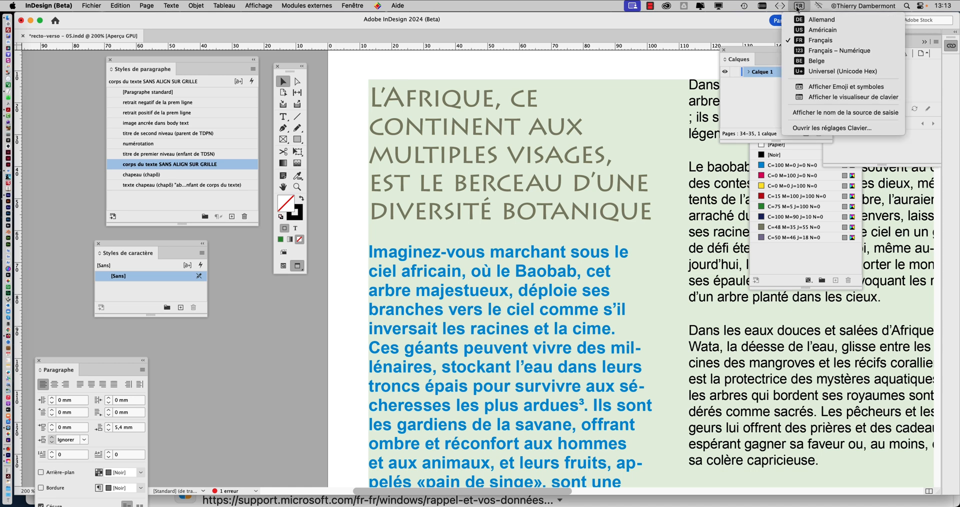
pyautogui.click(844, 102)
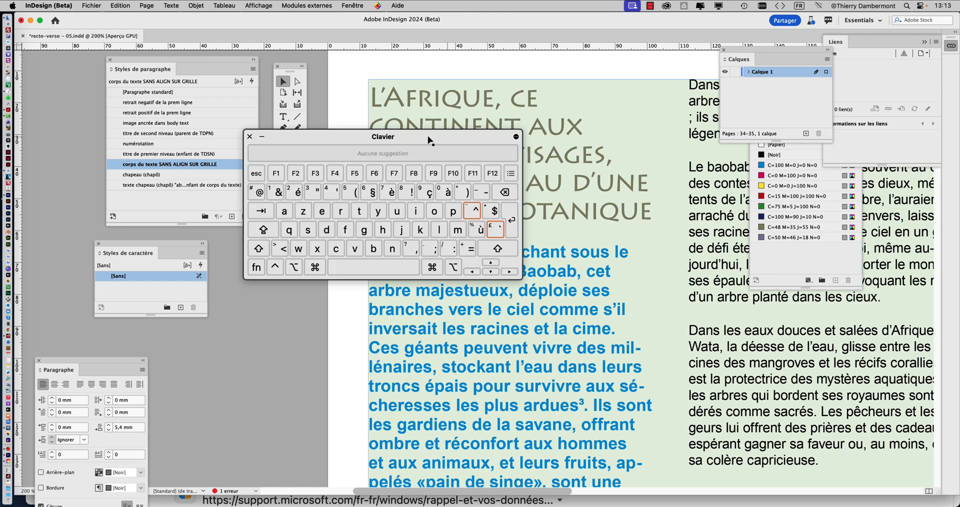
pyautogui.moveTo(420, 138); pyautogui.dragTo(629, 169)
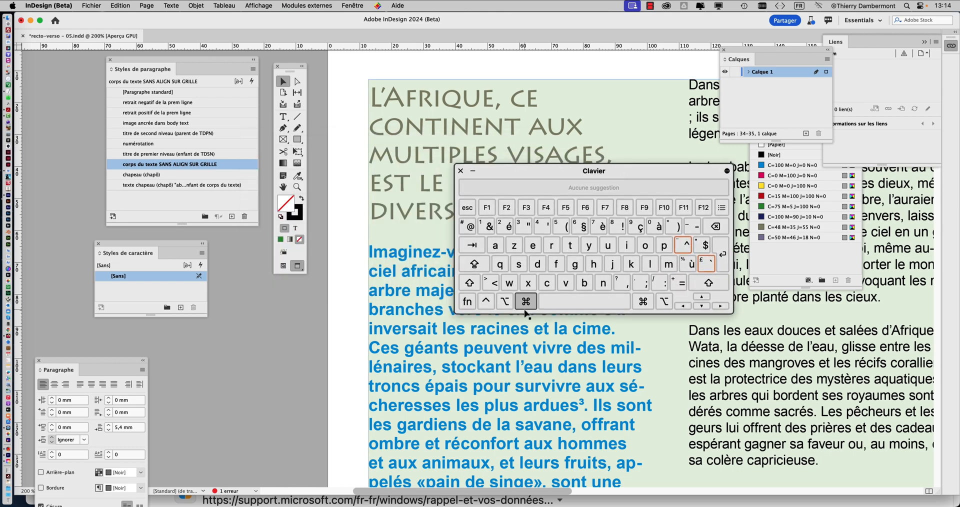
pyautogui.press('alt+super+8')
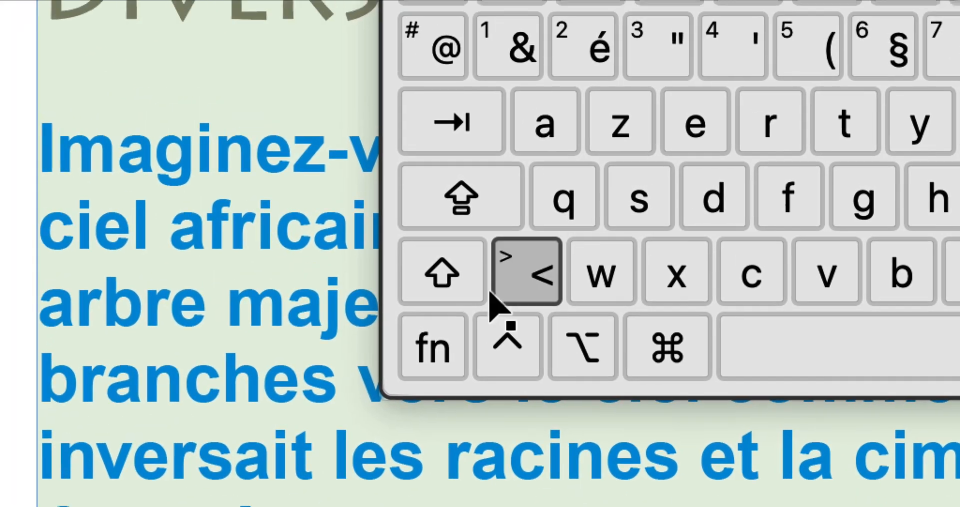
pyautogui.press('shift+super')
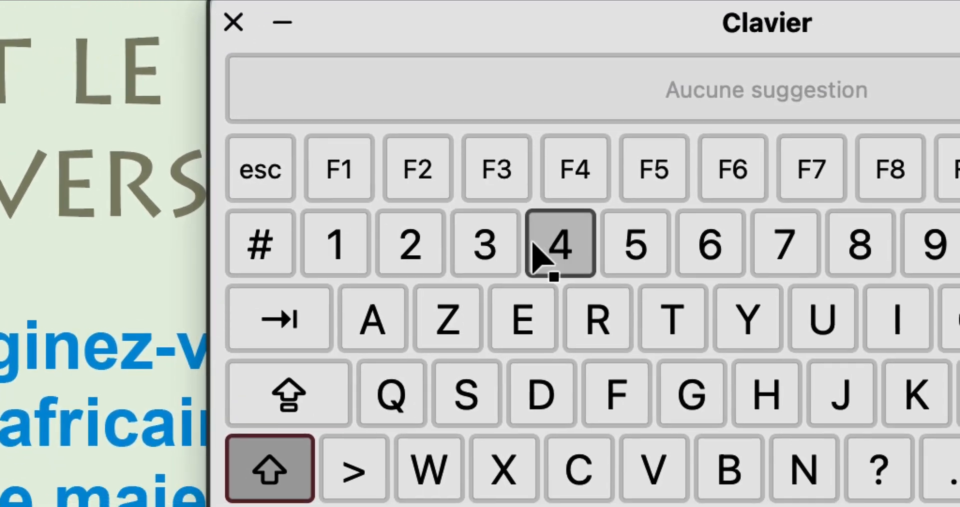
pyautogui.click(538, 252)
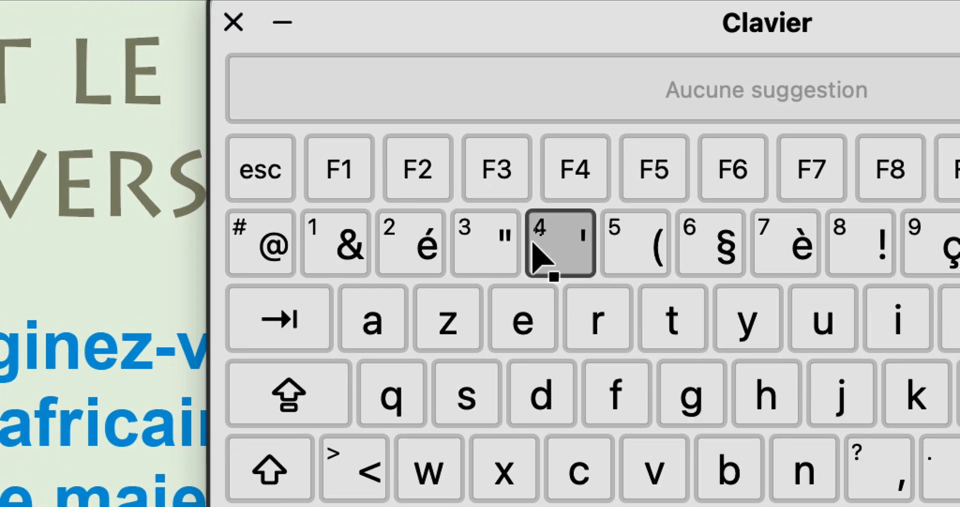
# Close the keyboard viewer and take a partial screenshot of the title block "L'Afrique, ce continent aux multiples visages"
pyautogui.click(460, 171)
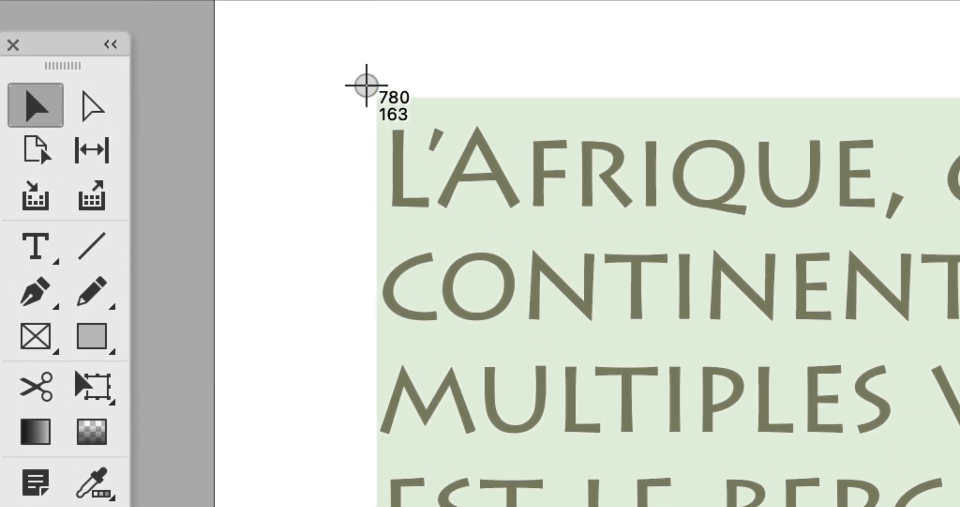
pyautogui.moveTo(365, 84); pyautogui.dragTo(604, 212)
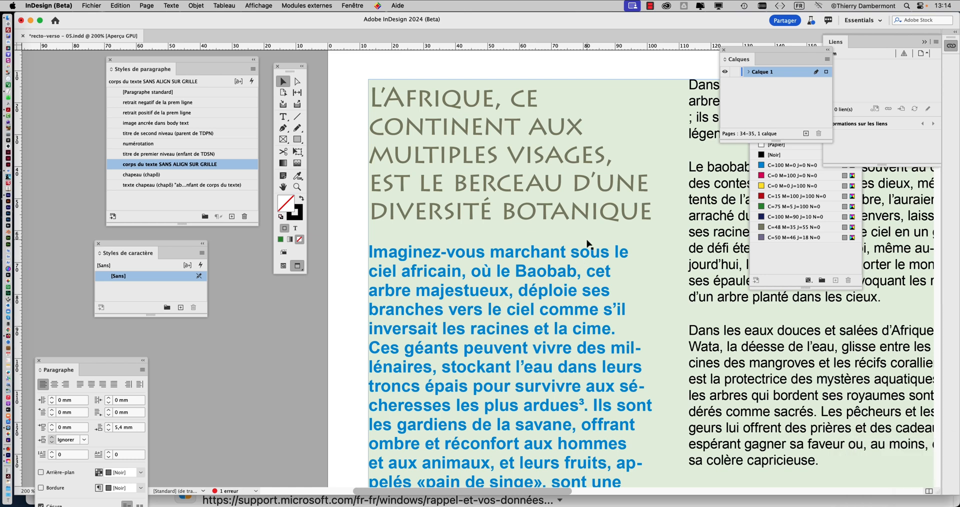
# Switch to Firefox and find the Microsoft help result "Ouvrir l'outil Capture d'écran et faire une capture"
pyautogui.press('super+Tab')
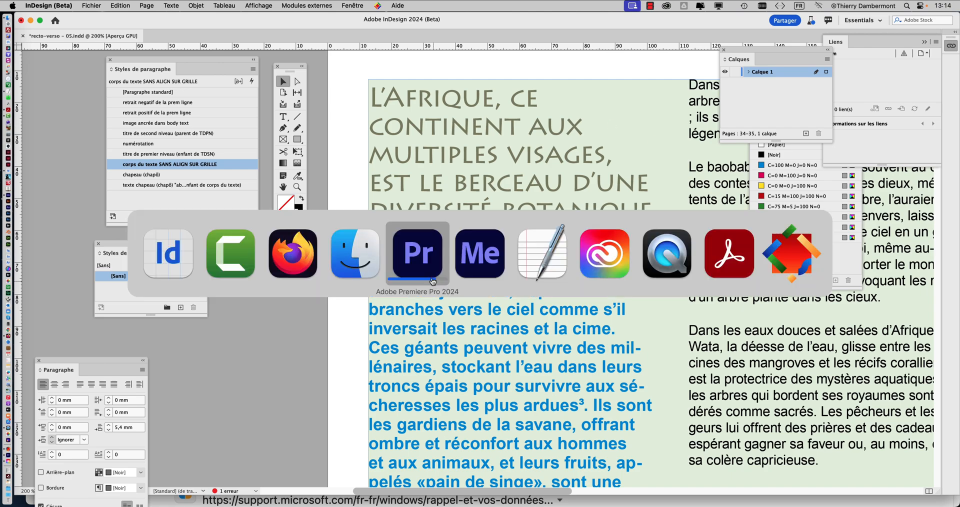
pyautogui.click(304, 256)
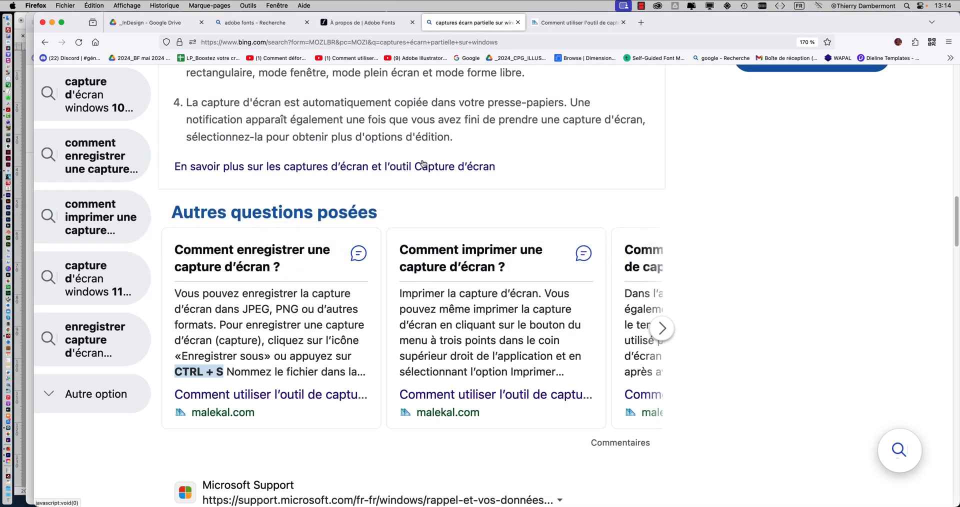
pyautogui.scroll(10, 506, 194)
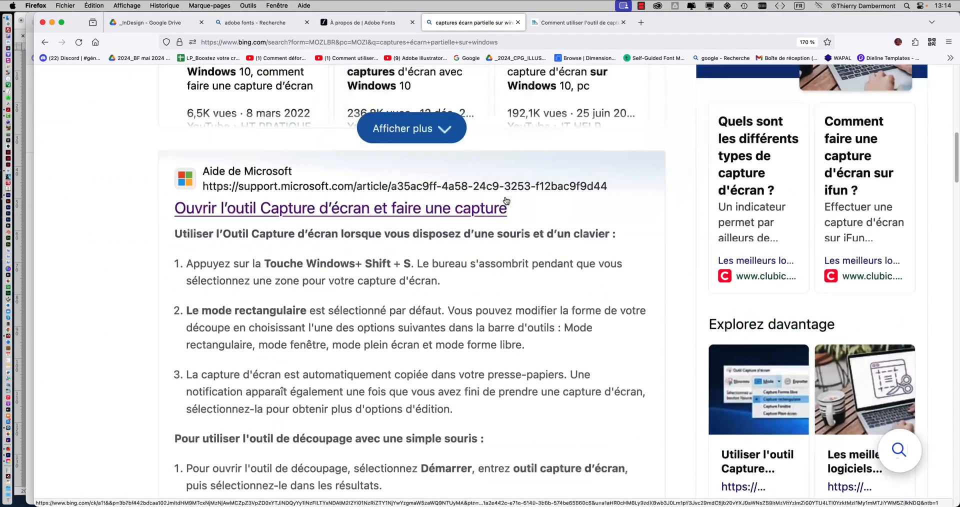
pyautogui.scroll(-3, 505, 201)
pyautogui.scroll(1, 503, 196)
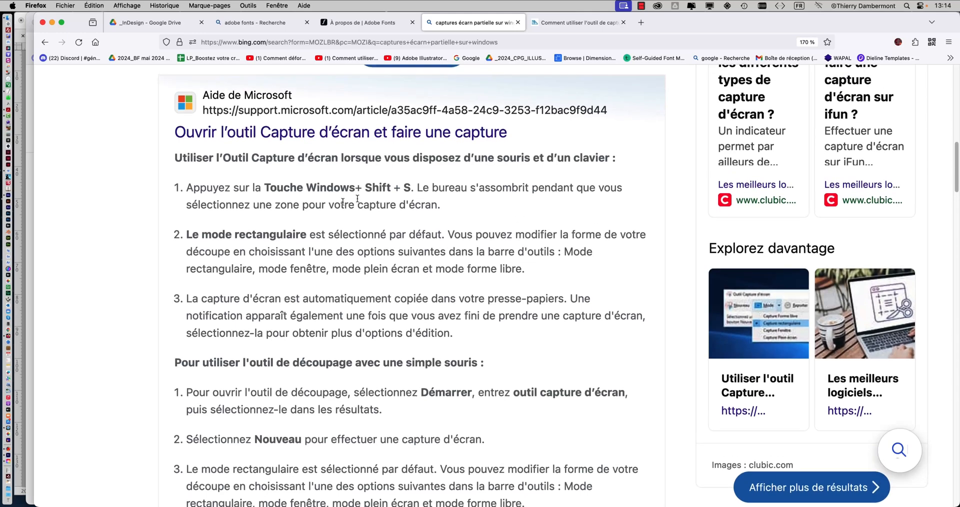
# Examine the Windows instructions on the screenshot shortcut, the selection of a capture zone and the copy to the clipboard
pyautogui.moveTo(265, 188); pyautogui.dragTo(409, 190)
pyautogui.click(394, 288)
pyautogui.moveTo(458, 300); pyautogui.dragTo(564, 300)
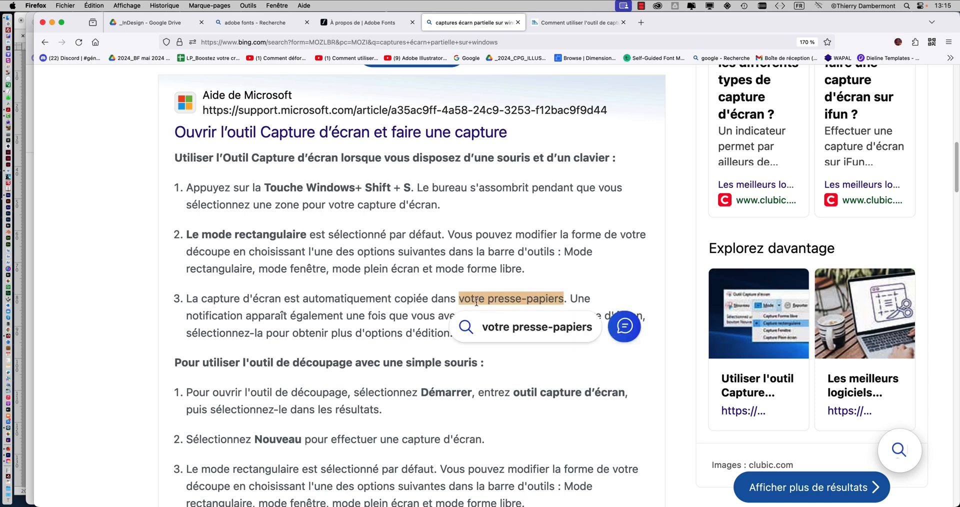
pyautogui.click(437, 300)
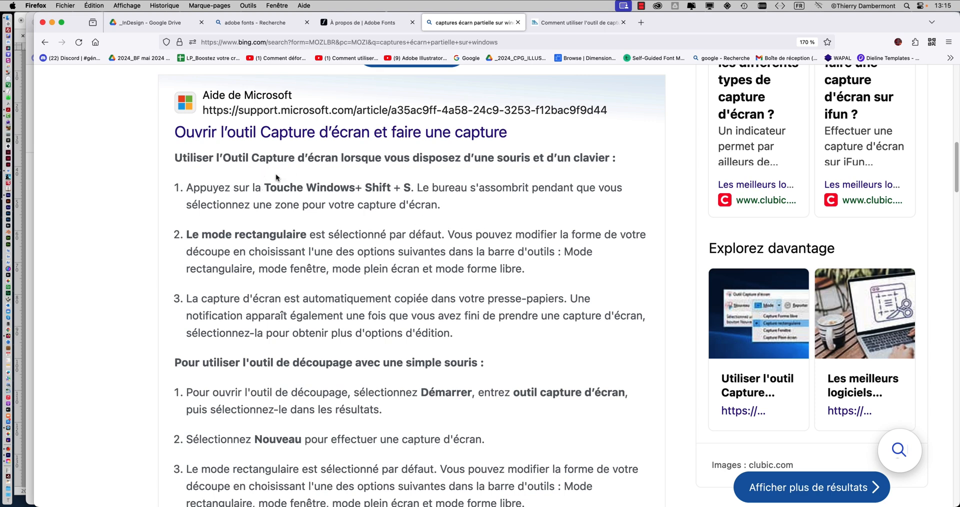
pyautogui.moveTo(269, 187); pyautogui.dragTo(414, 192)
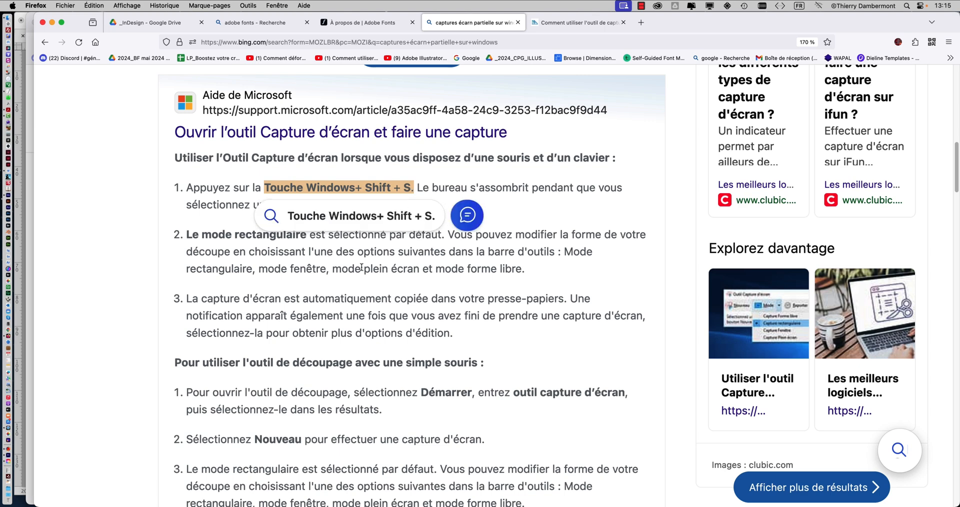
pyautogui.click(463, 271)
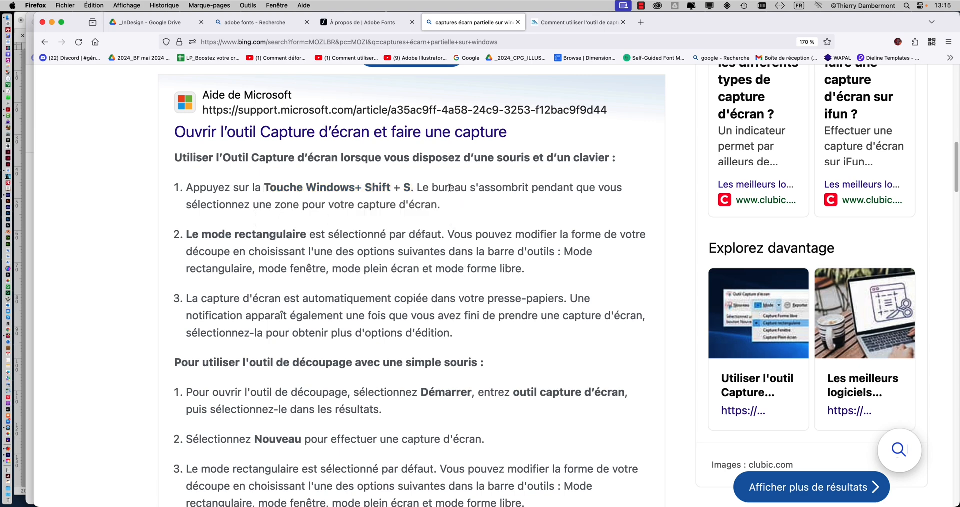
pyautogui.moveTo(448, 188); pyautogui.dragTo(618, 188)
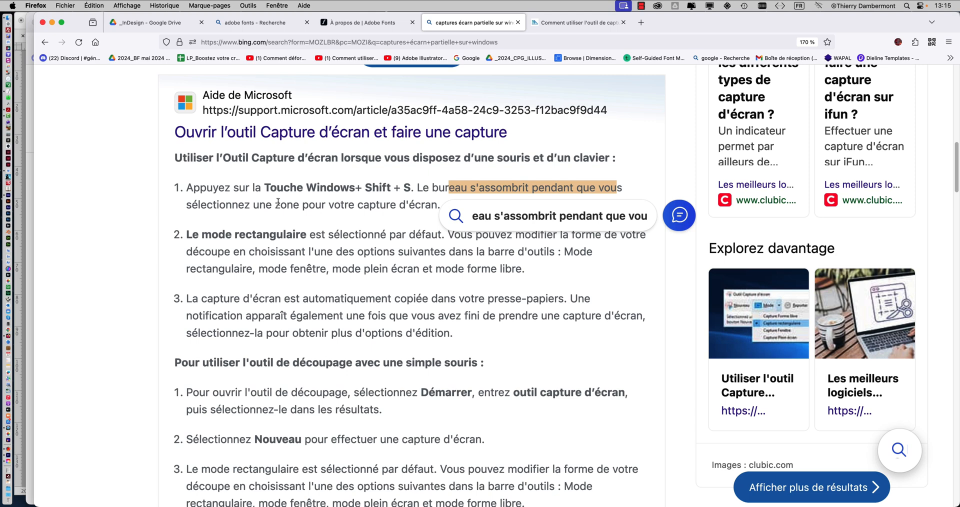
pyautogui.moveTo(238, 205); pyautogui.dragTo(440, 205)
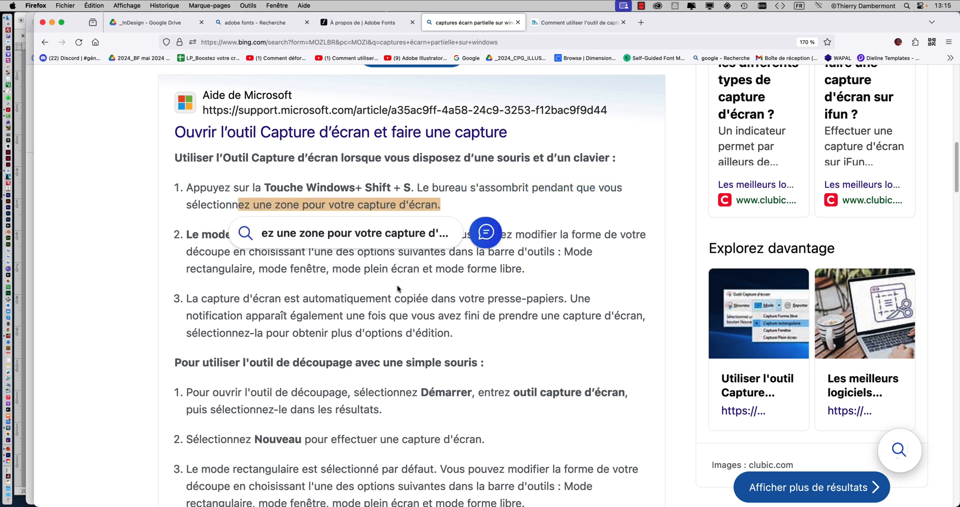
pyautogui.click(406, 293)
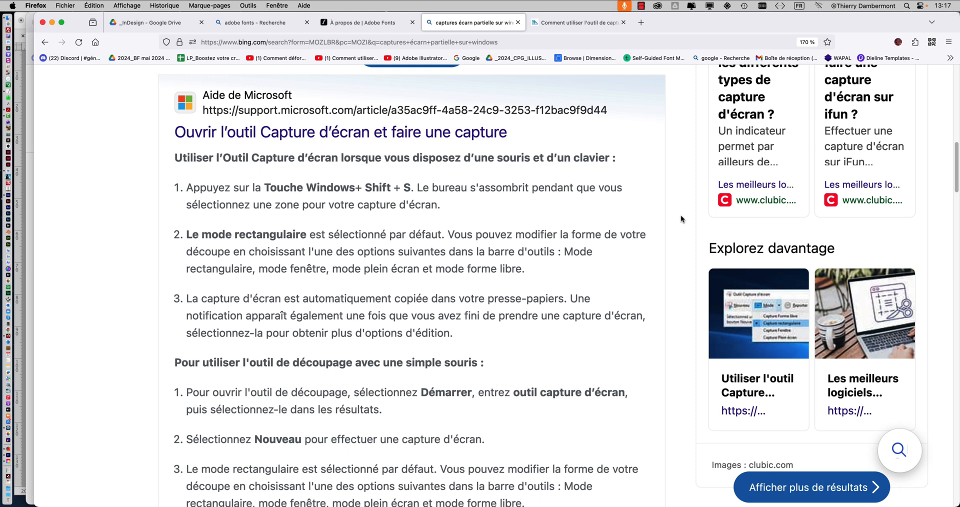
# Switch to Finder and preview the newest screenshot, "Capture d'écran 2024-05-22 à 13.14.37.png", in the Bureau folder
pyautogui.press('super+Tab')
pyautogui.click(536, 144)
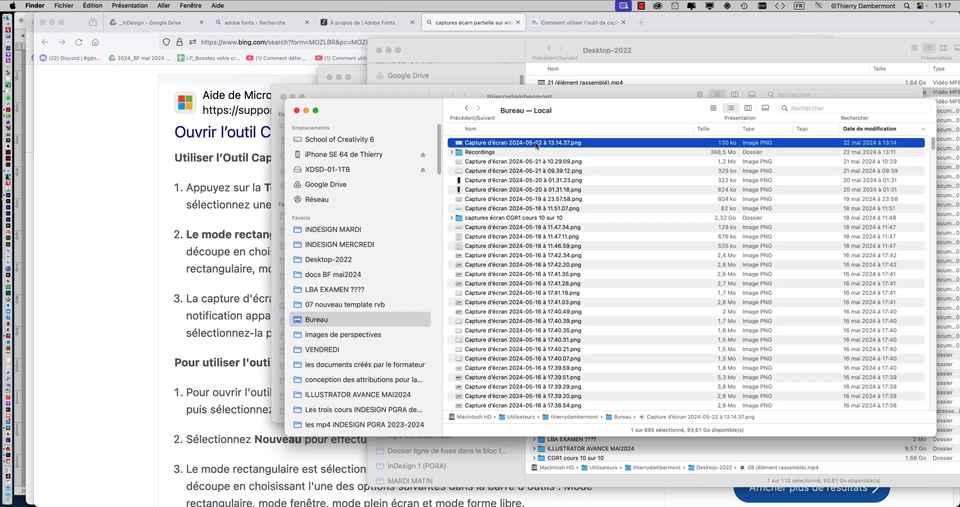
pyautogui.press('space')
pyautogui.press('space')
pyautogui.press('space')
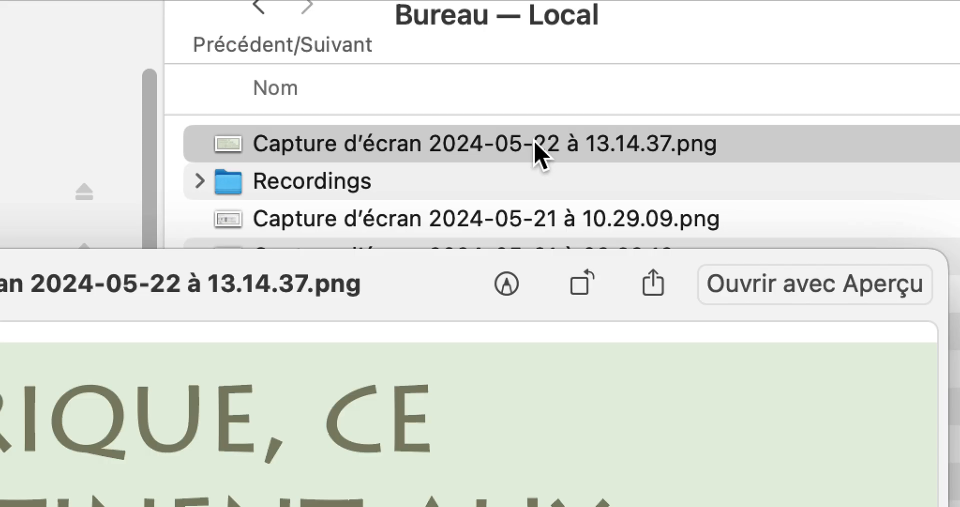
pyautogui.press('space')
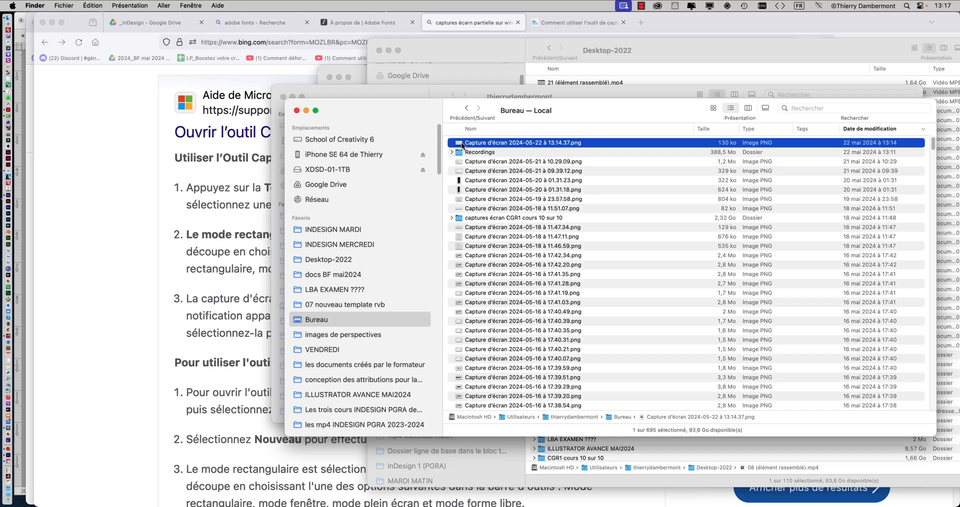
pyautogui.press('space')
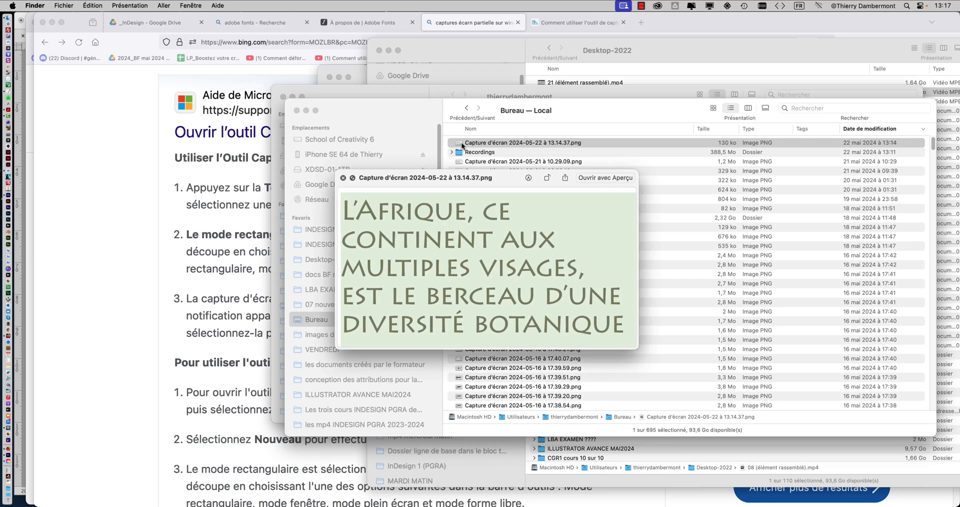
pyautogui.press('space')
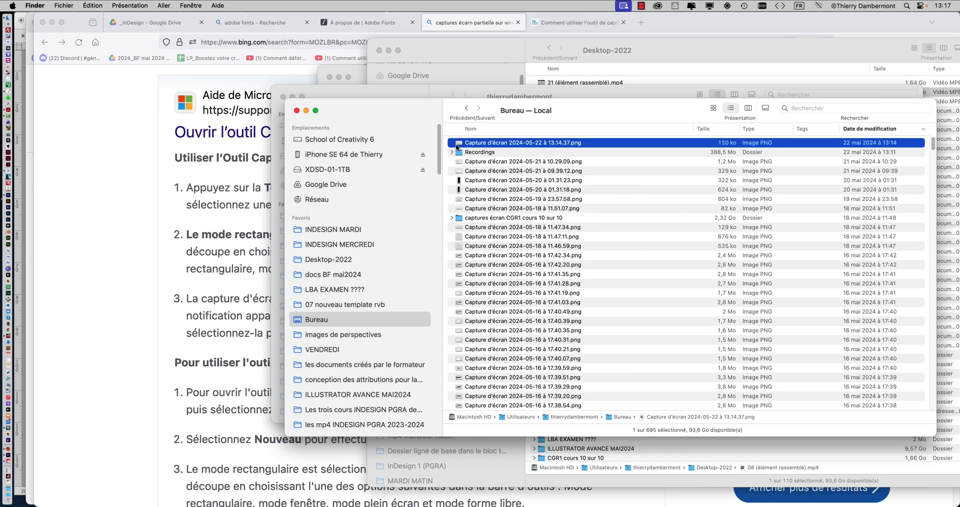
# Move the screenshot into the INDESIGN MERCREDI folder, fit the name column there to the full file names and select the file
pyautogui.moveTo(456, 146); pyautogui.dragTo(336, 245)
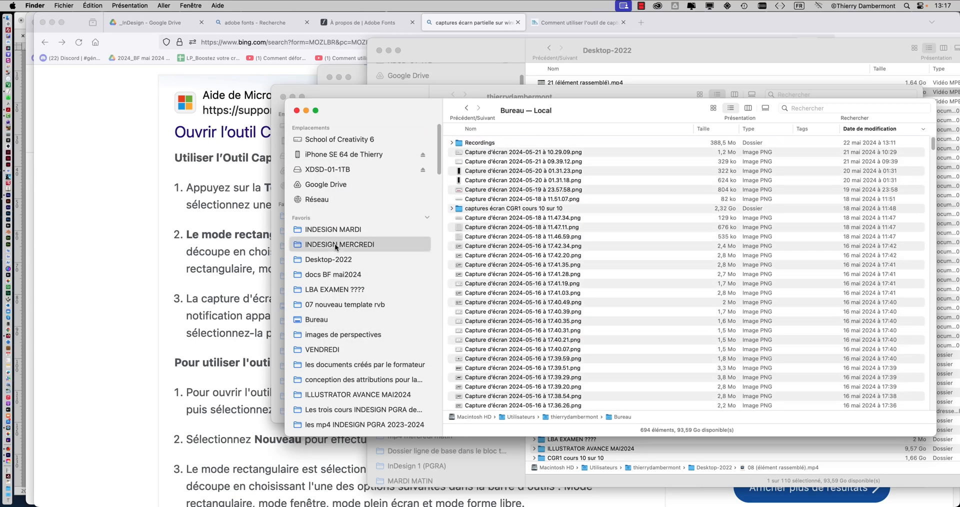
pyautogui.click(335, 245)
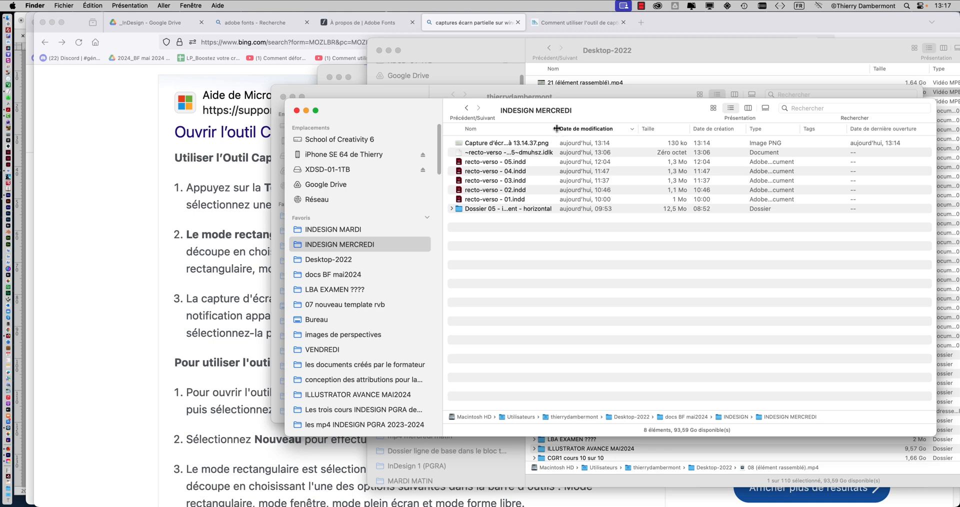
pyautogui.doubleClick(556, 129)
pyautogui.click(565, 144)
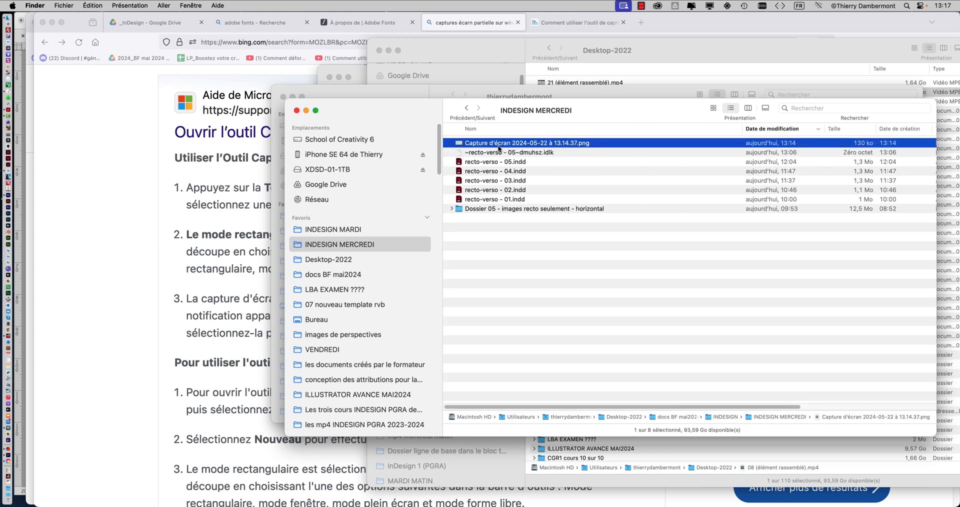
# Preview "Capture d'écran 2024-05-22 à 13.14.37.png" in the INDESIGN MERCREDI folder to check the captured title
pyautogui.press('space')
pyautogui.press('space')
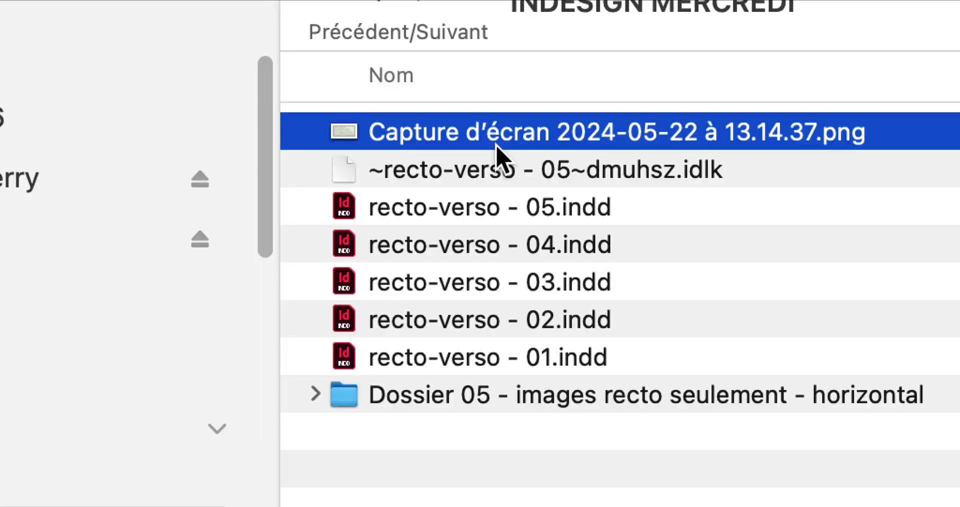
pyautogui.press('space')
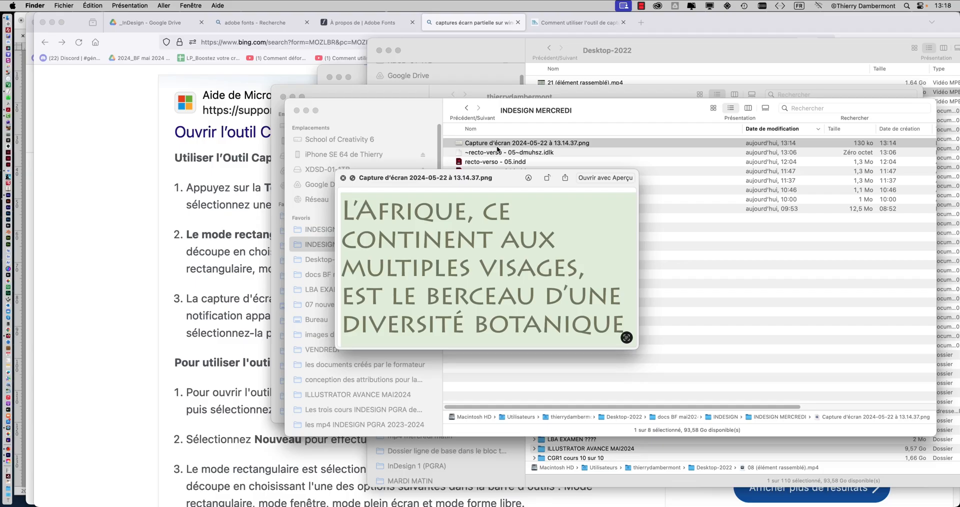
pyautogui.press('space')
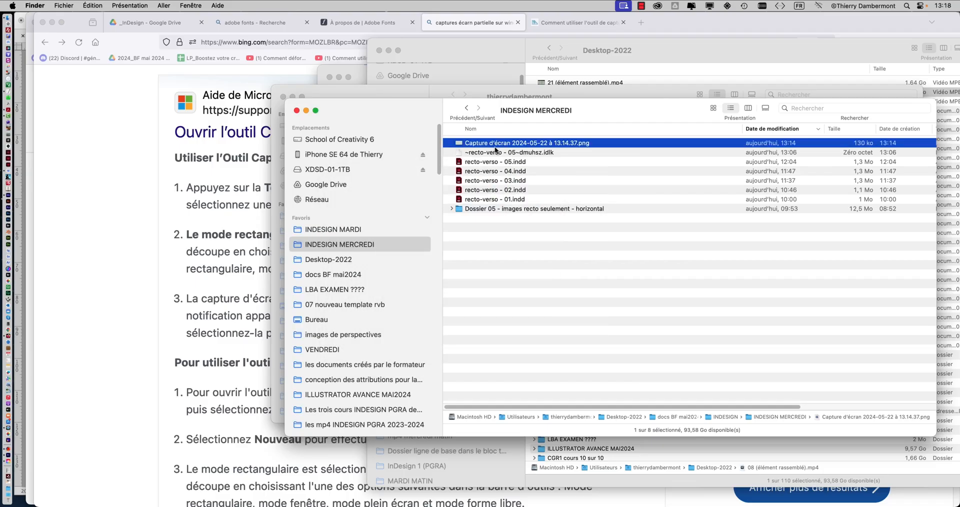
pyautogui.press('space')
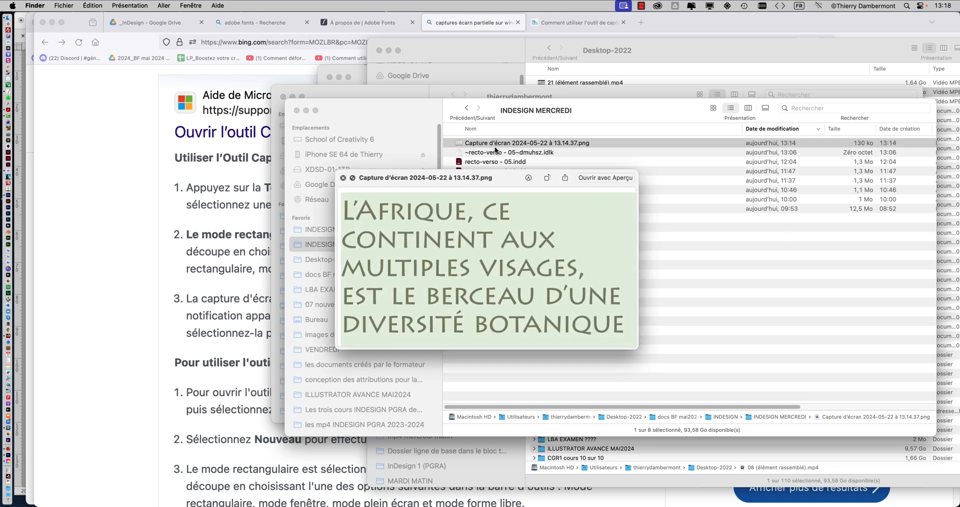
pyautogui.press('space')
# Switch to Firefox and open the "About | Adobe Fonts" result from the adobe fonts search
pyautogui.click(130, 126)
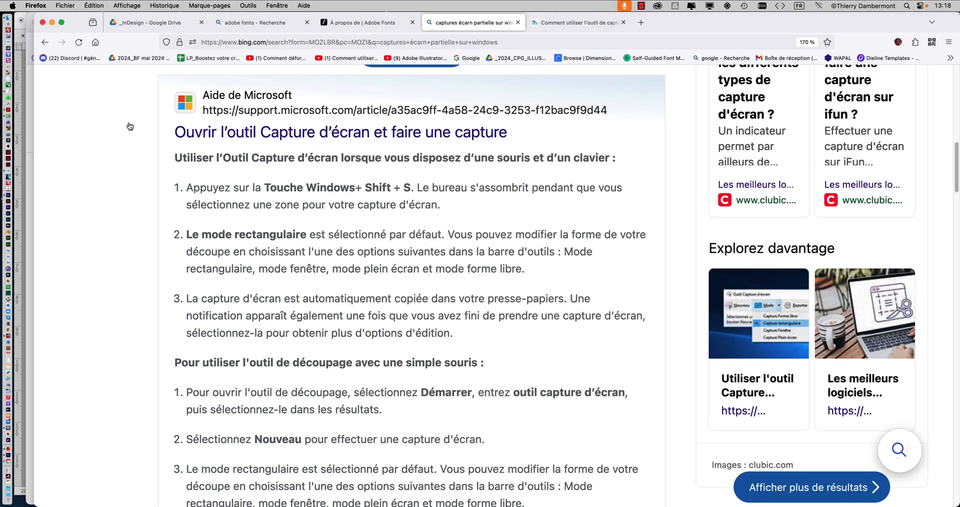
pyautogui.click(244, 23)
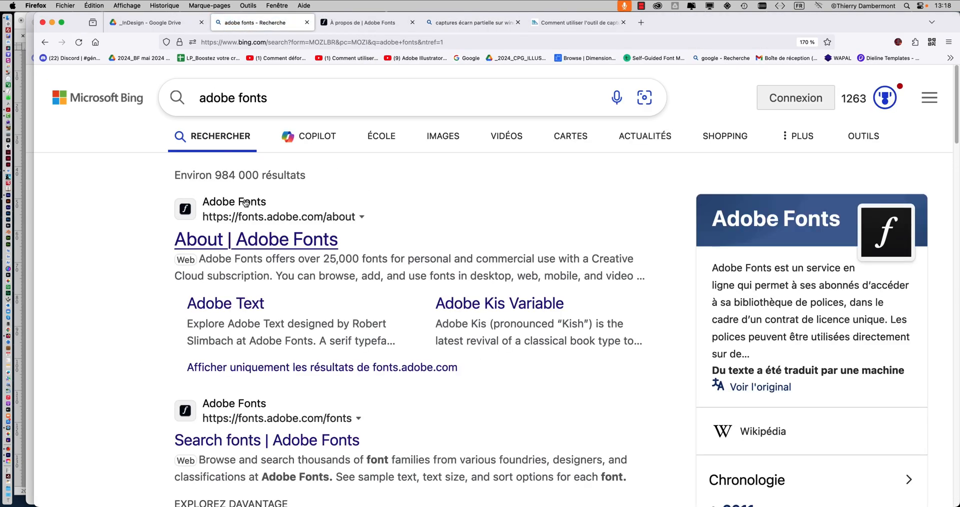
pyautogui.click(250, 243)
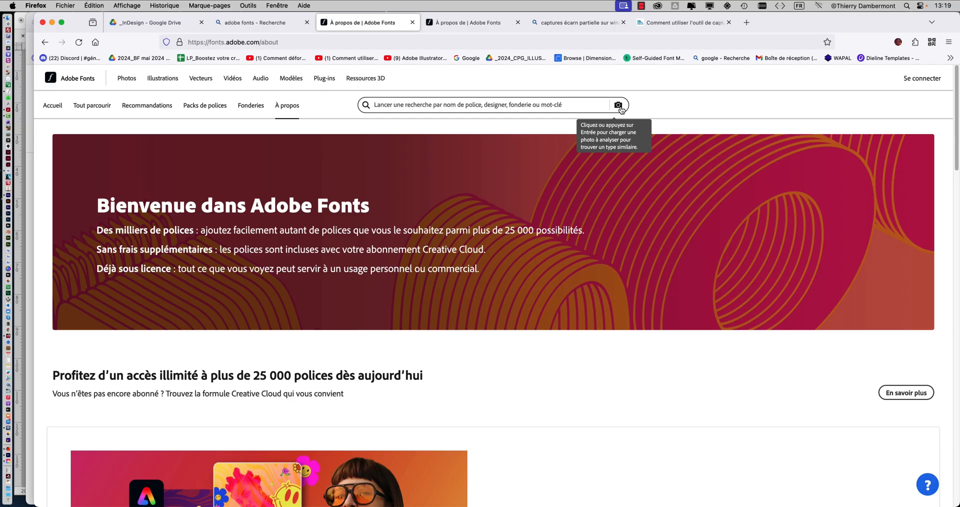
# Upload "Capture d'écran 2024-05-22 à 13.14.37.png" from the INDESIGN MERCREDI folder to the Adobe Fonts visual search
pyautogui.click(619, 106)
pyautogui.click(247, 159)
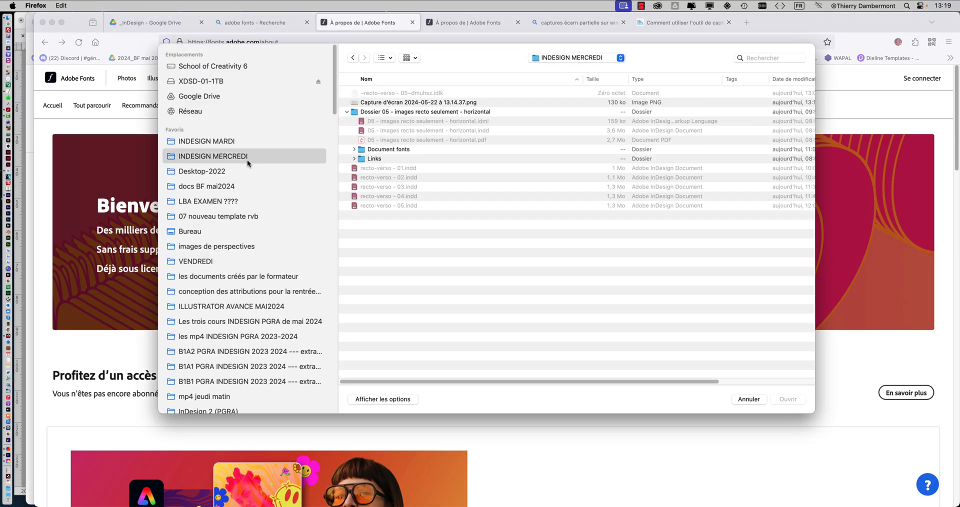
pyautogui.click(363, 103)
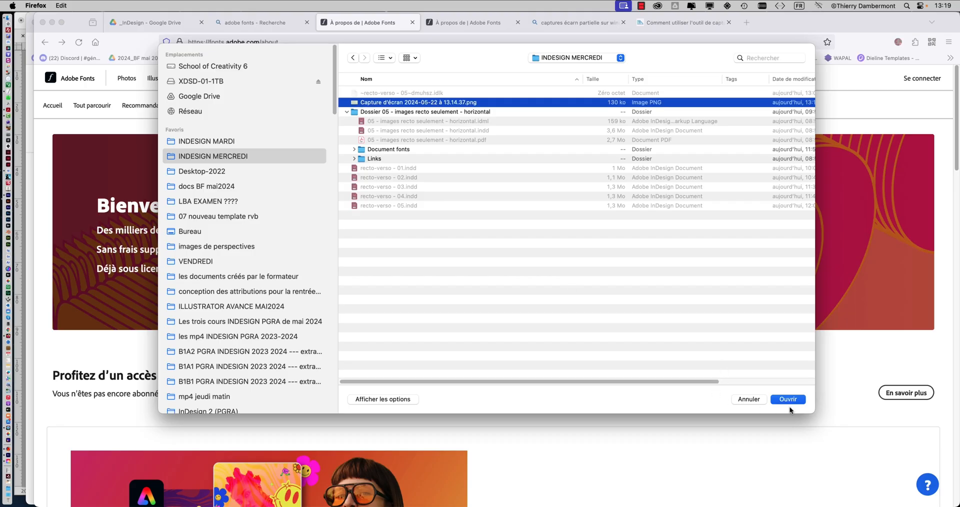
pyautogui.click(789, 400)
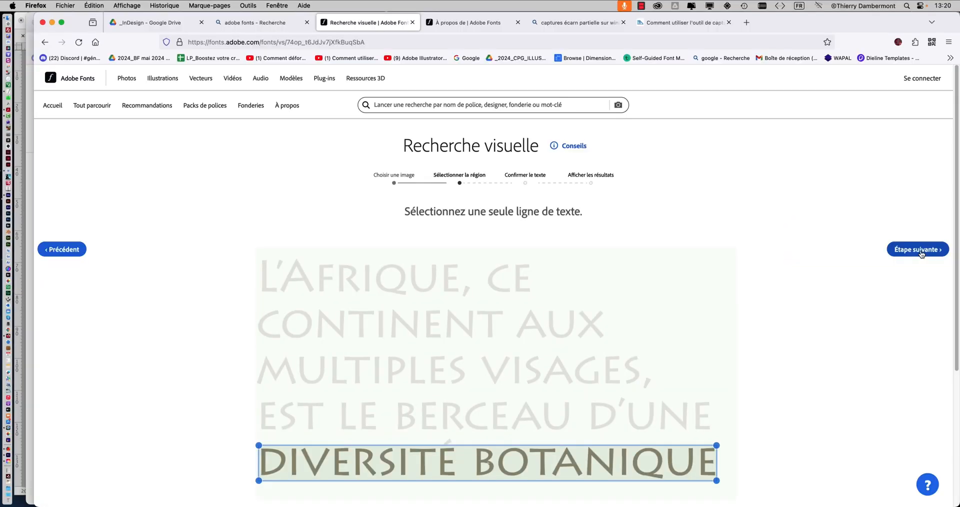
# Run the font search on the "DIVERSITÉ BOTANIQUE" line, correcting its recognised text to "DIVERSITE BOTANIQUE"
pyautogui.click(919, 250)
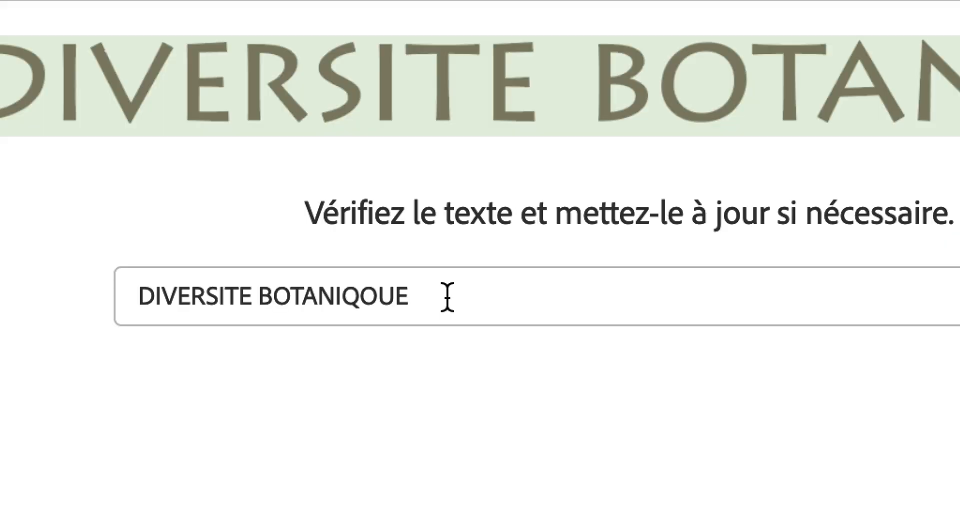
pyautogui.click(380, 297)
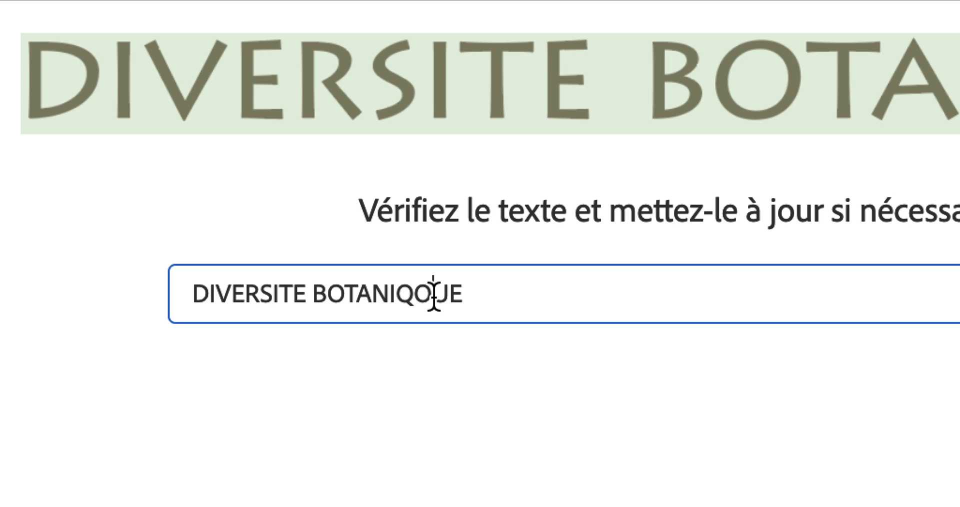
pyautogui.press('BackSpace')
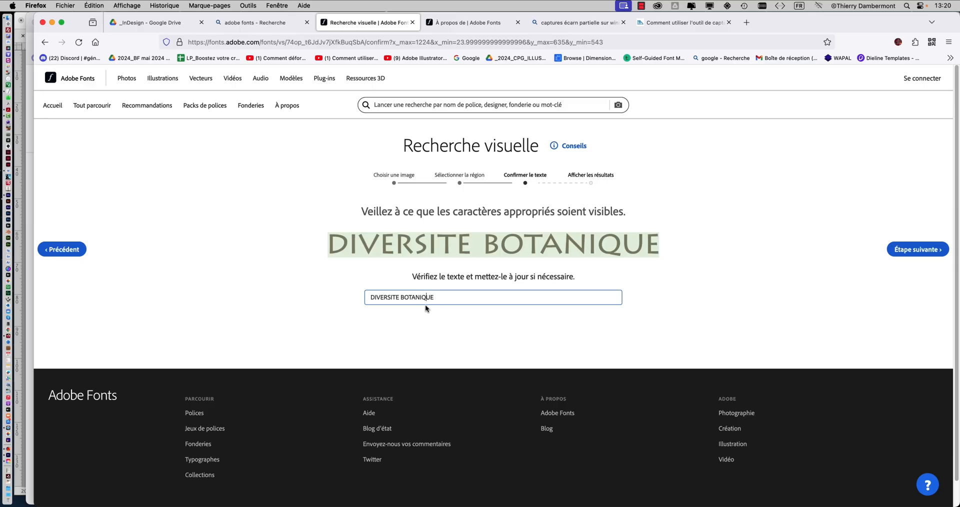
pyautogui.click(917, 252)
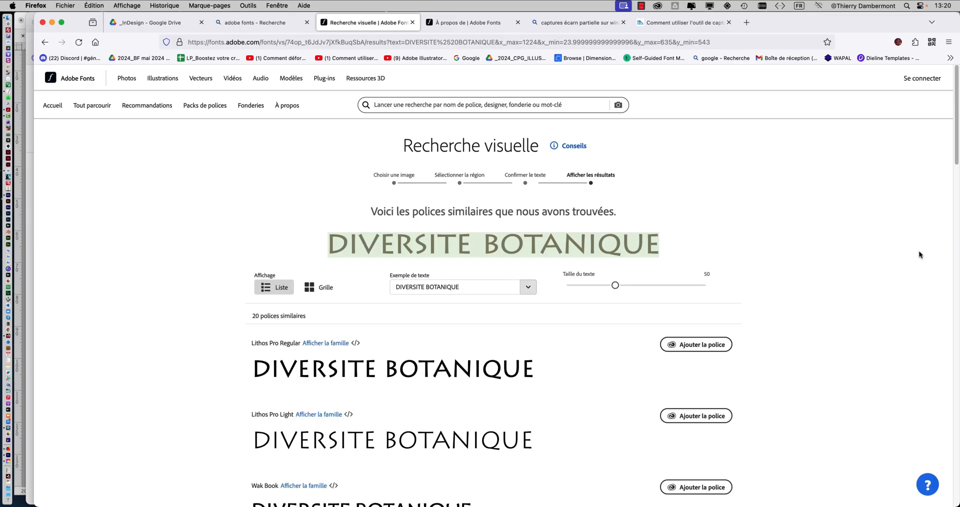
# Compare the similar fonts with the captured sample and examine the option for adding Lithos Pro Regular
pyautogui.scroll(-1, 825, 265)
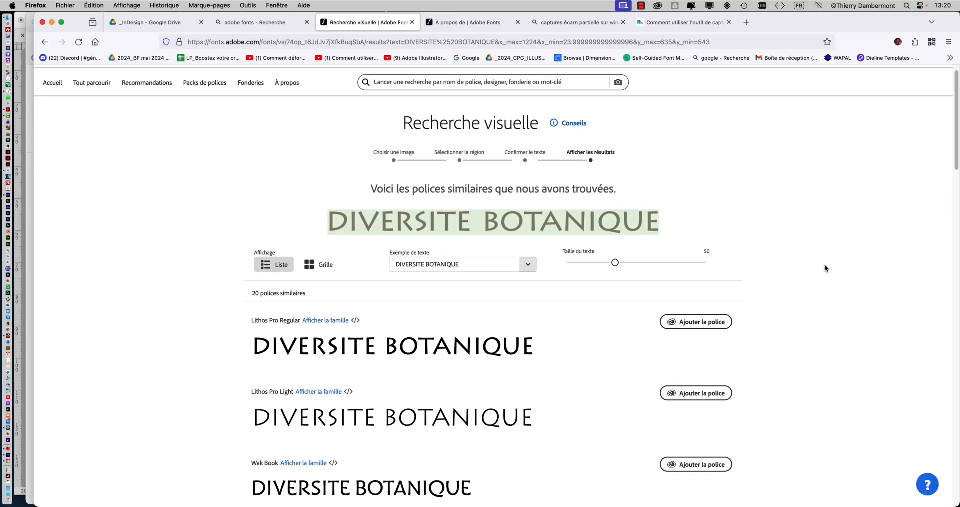
pyautogui.scroll(-2, 825, 268)
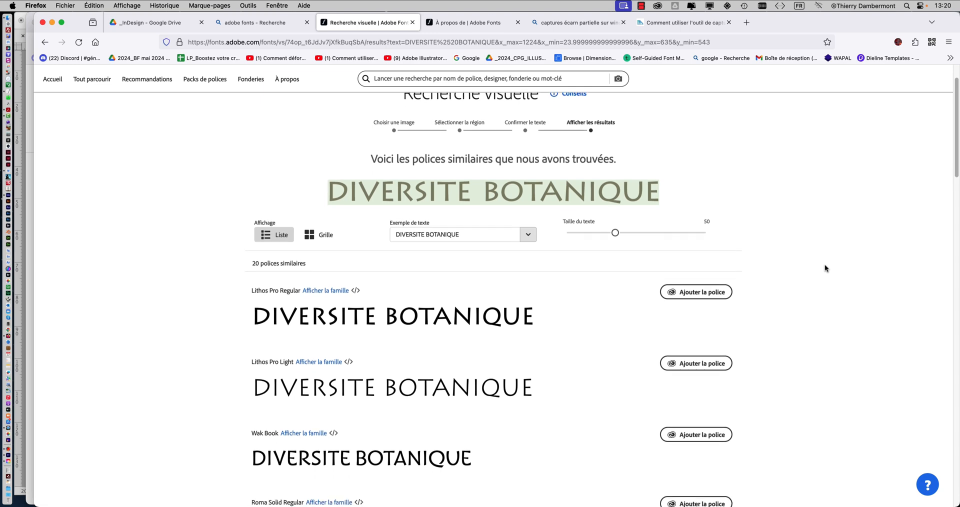
pyautogui.scroll(-2, 824, 265)
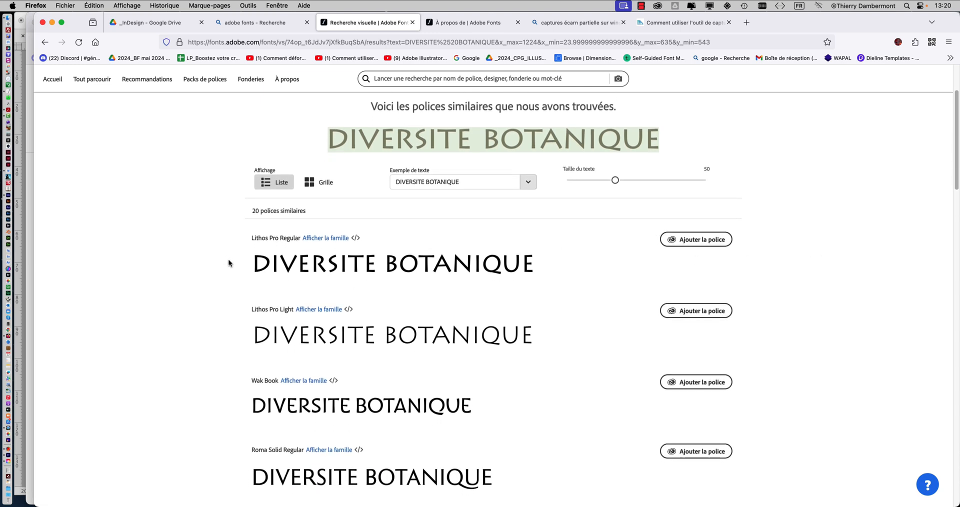
pyautogui.scroll(-1, 228, 261)
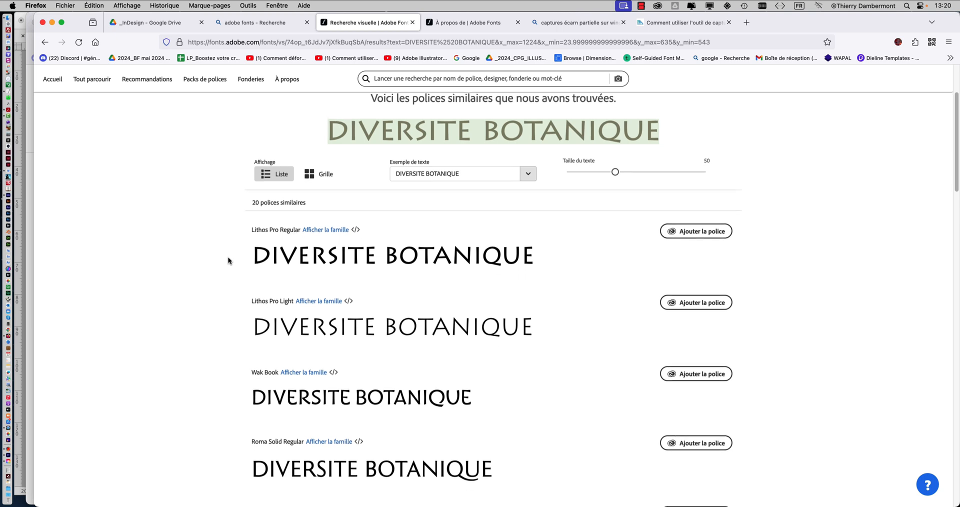
pyautogui.scroll(-1, 228, 261)
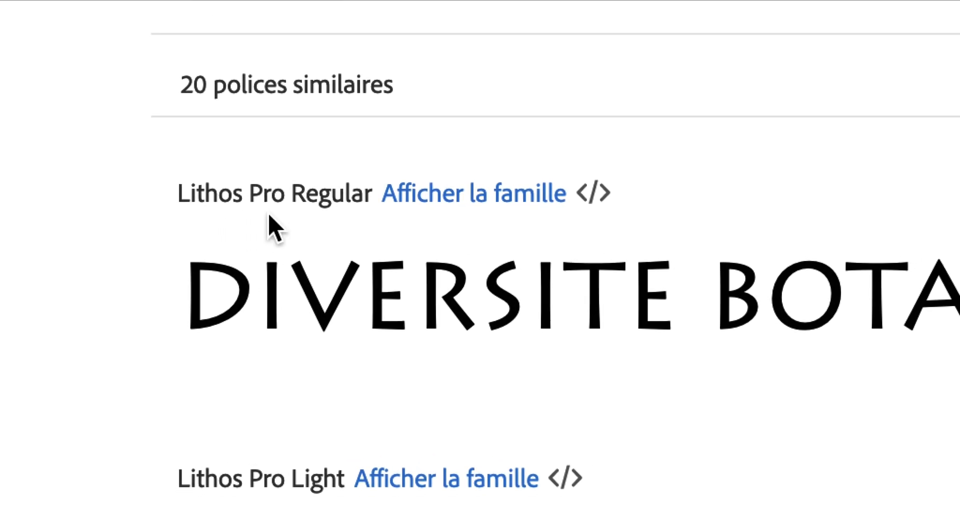
pyautogui.scroll(-1, 95, 325)
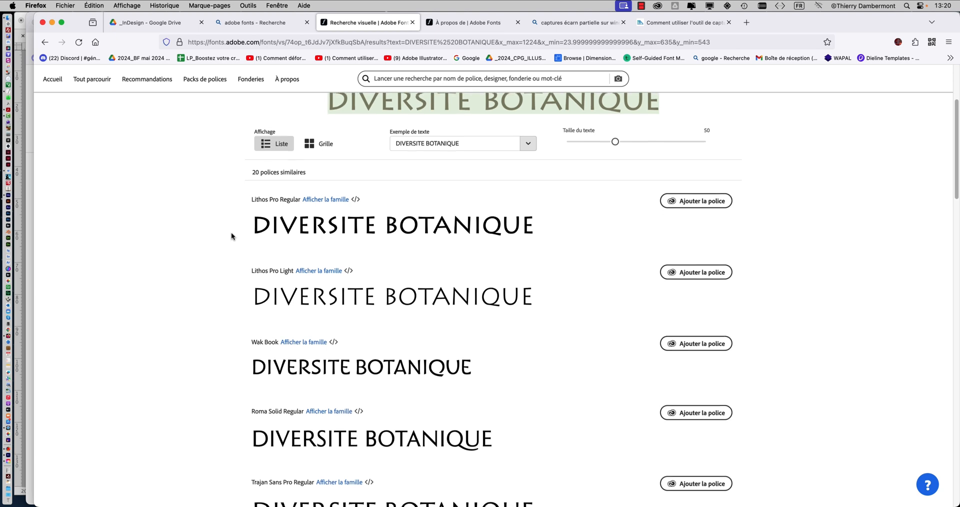
pyautogui.scroll(-1, 231, 235)
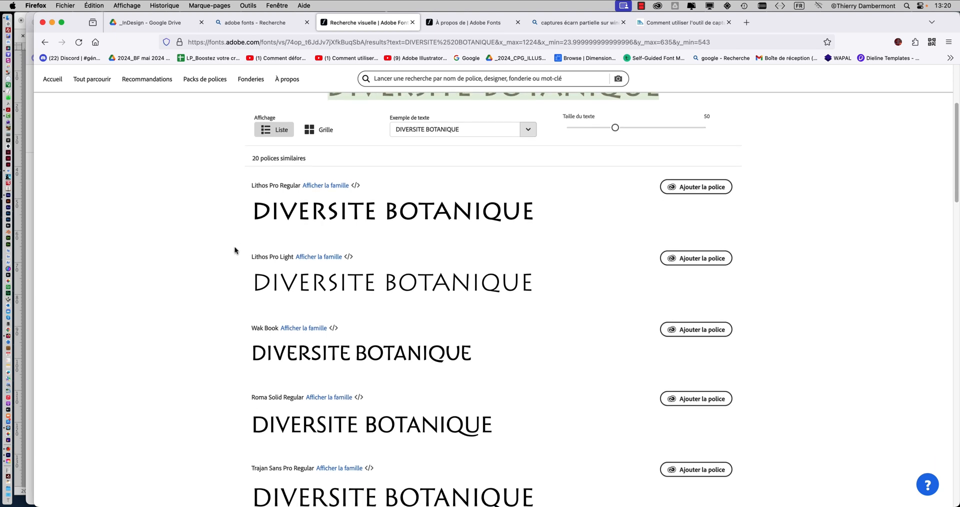
pyautogui.scroll(-1, 233, 249)
pyautogui.scroll(-3, 234, 251)
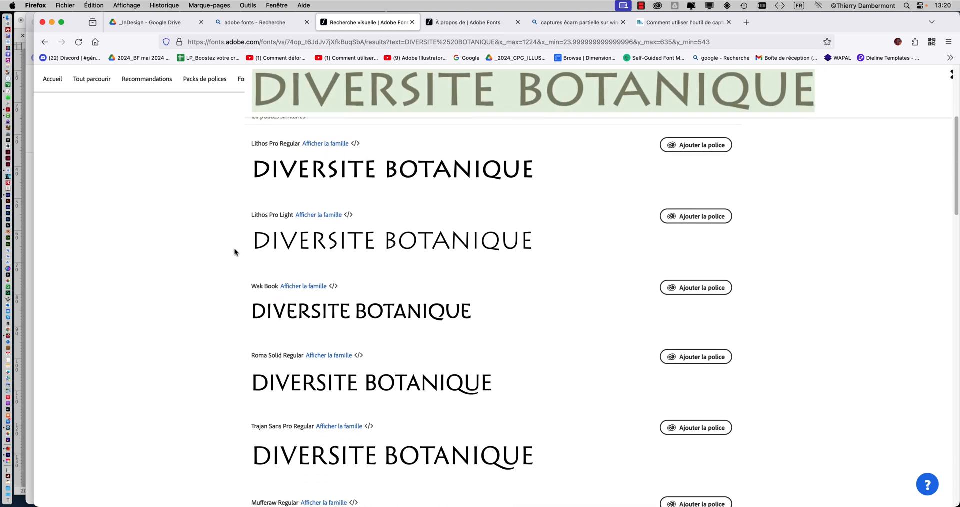
pyautogui.scroll(-6, 234, 253)
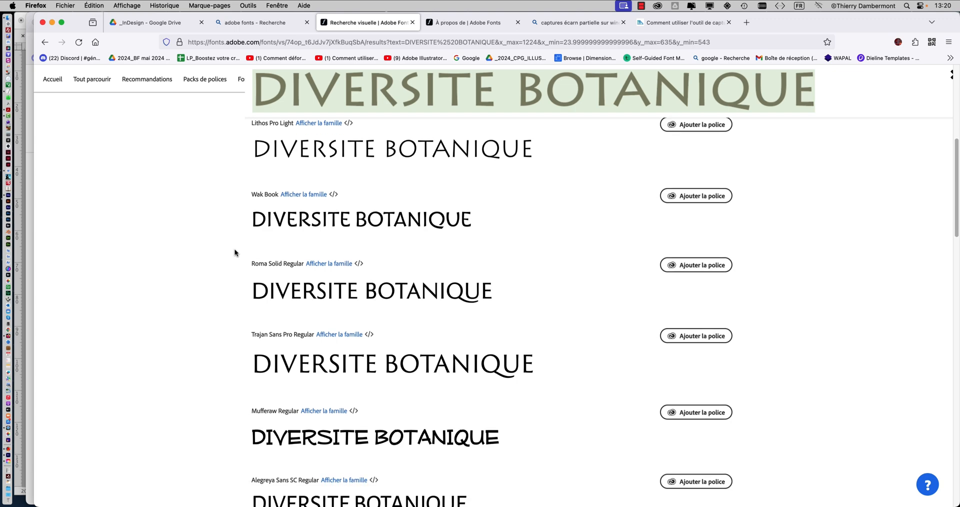
pyautogui.scroll(10, 235, 253)
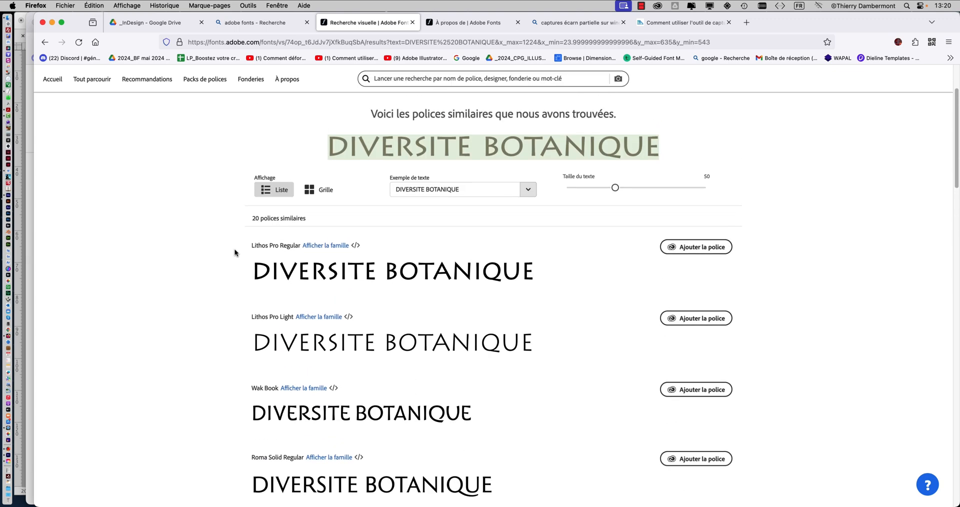
pyautogui.scroll(-2, 235, 253)
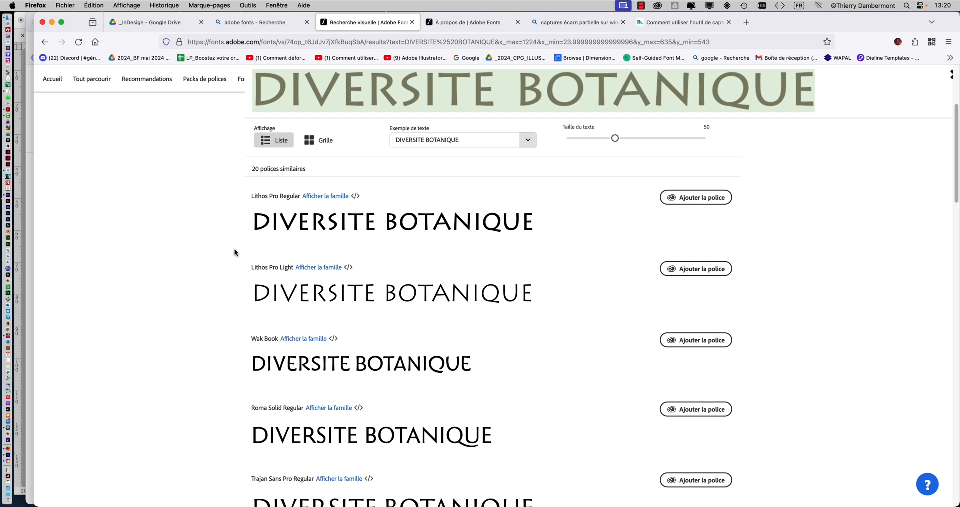
pyautogui.click(730, 202)
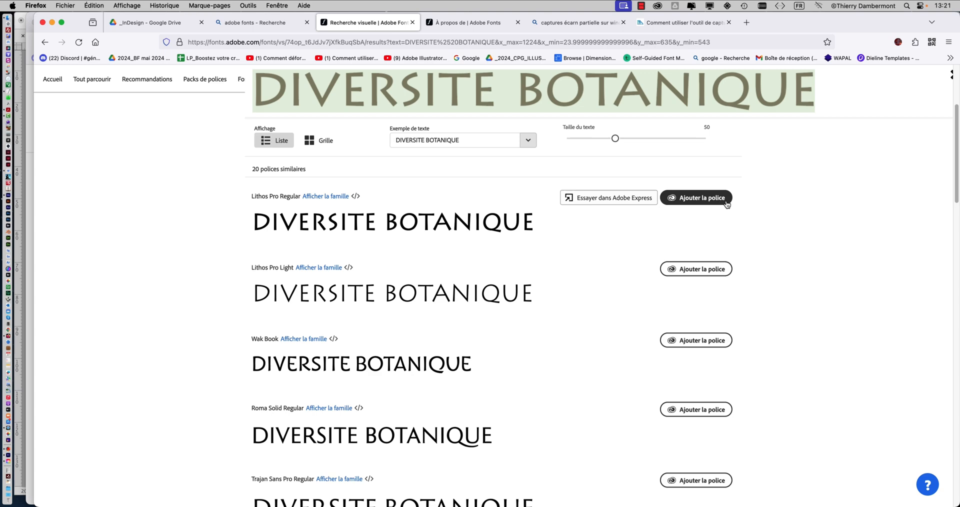
# Switch to InDesign and select the whole title from "L'Afrique, ce" to "diversité botanique" with the Type tool
pyautogui.press('super+Tab')
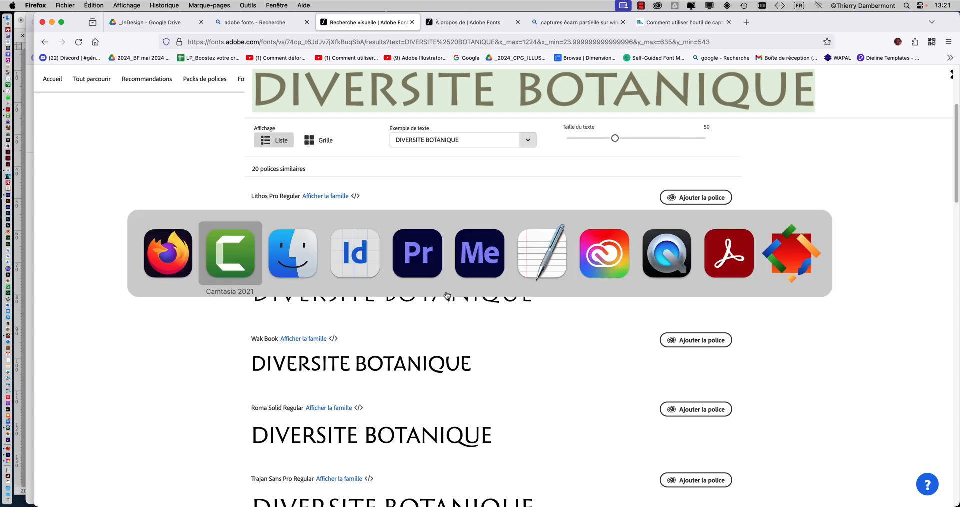
pyautogui.click(349, 261)
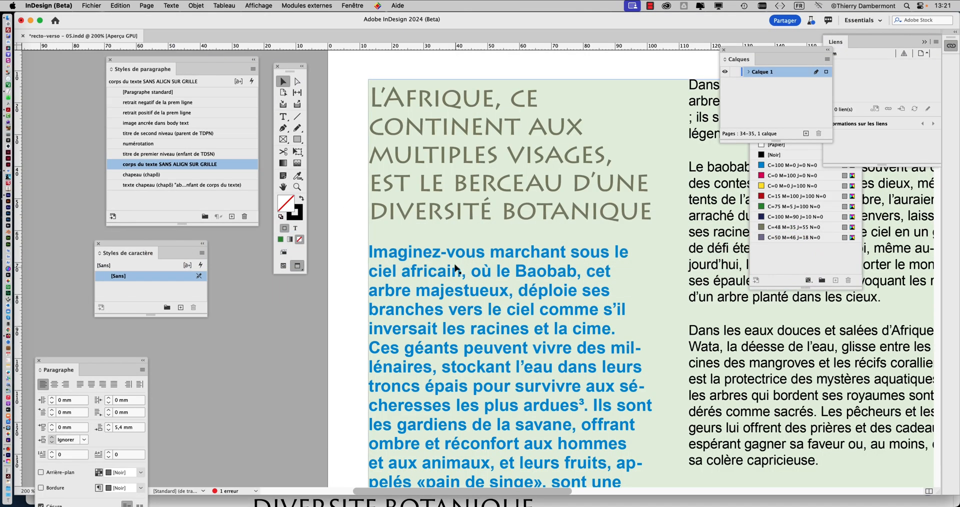
pyautogui.click(283, 118)
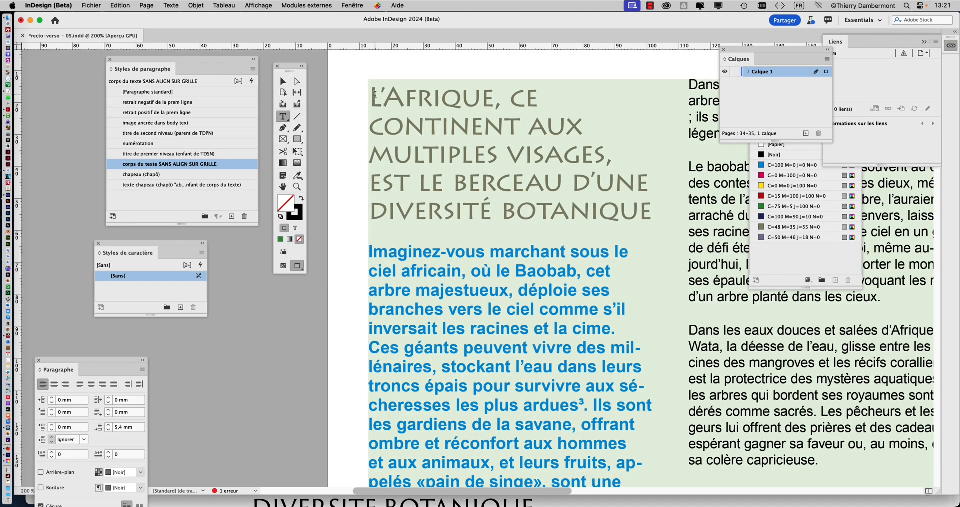
pyautogui.moveTo(375, 95); pyautogui.dragTo(661, 207)
pyautogui.click(661, 207)
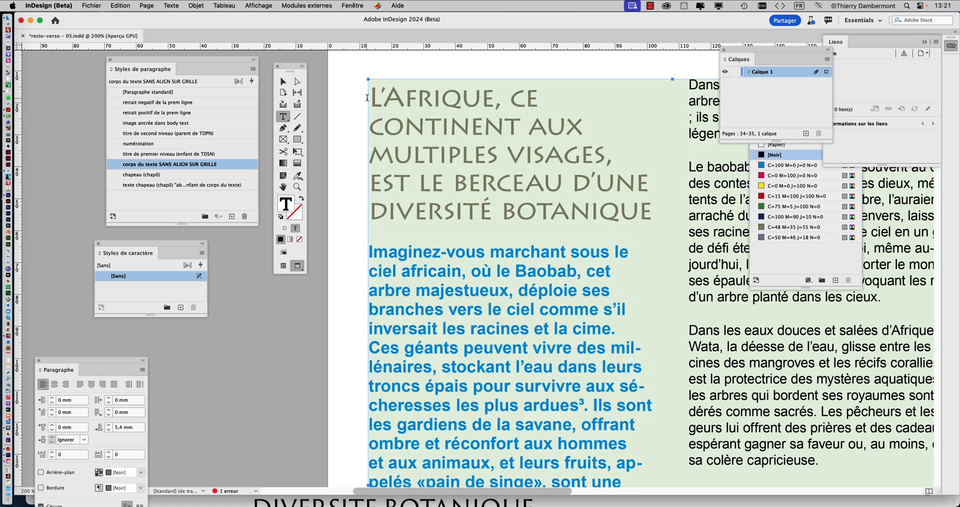
pyautogui.moveTo(371, 98); pyautogui.dragTo(667, 199)
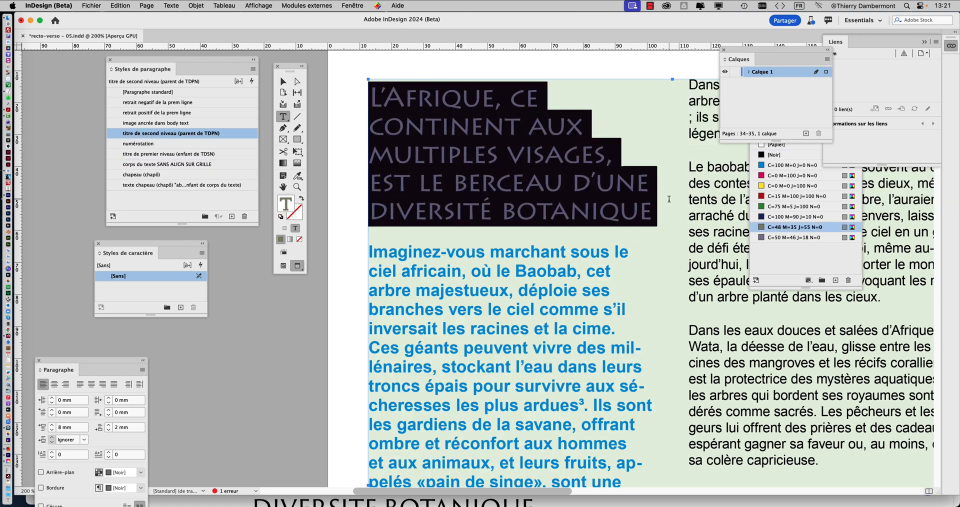
# Rearrange the floating Tools and Calques panels so that they sit clear of the selected title text
pyautogui.moveTo(286, 68); pyautogui.dragTo(72, 89)
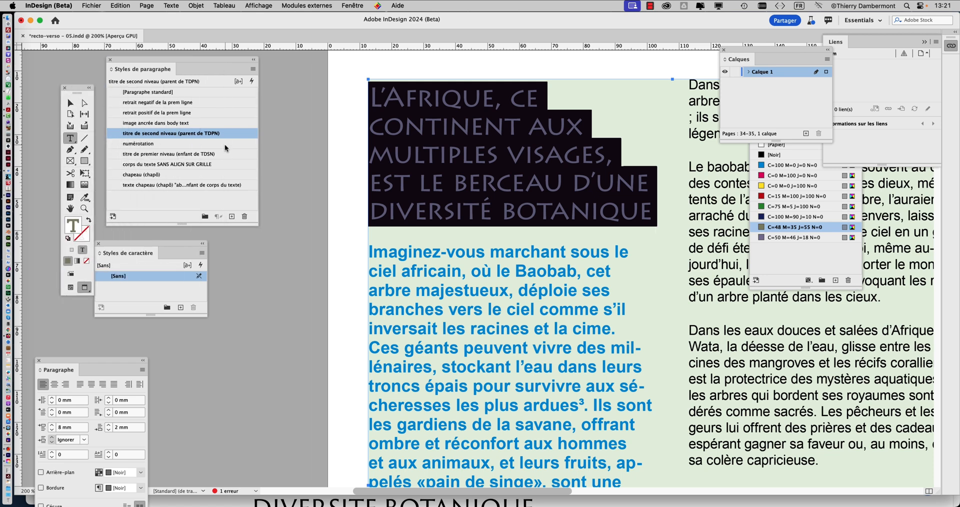
pyautogui.scroll(1, 505, 132)
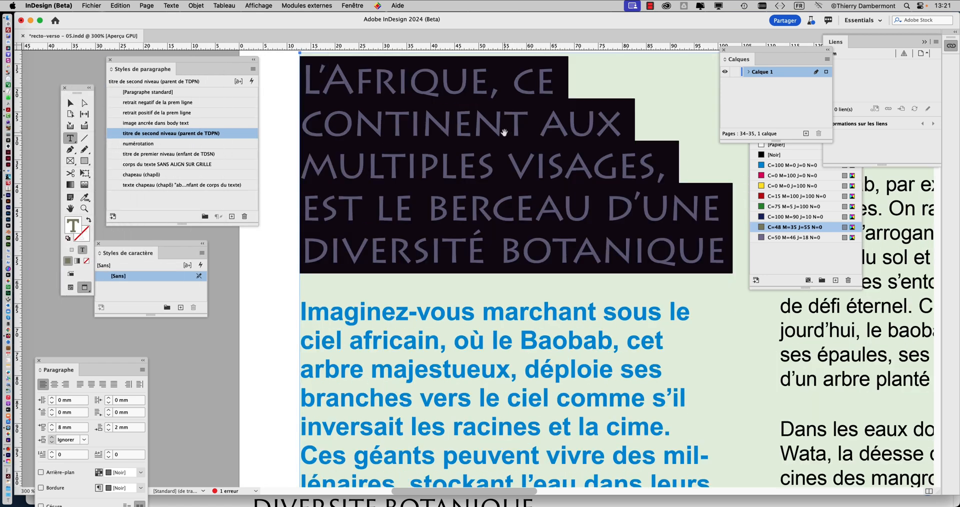
pyautogui.moveTo(734, 48); pyautogui.dragTo(760, 35)
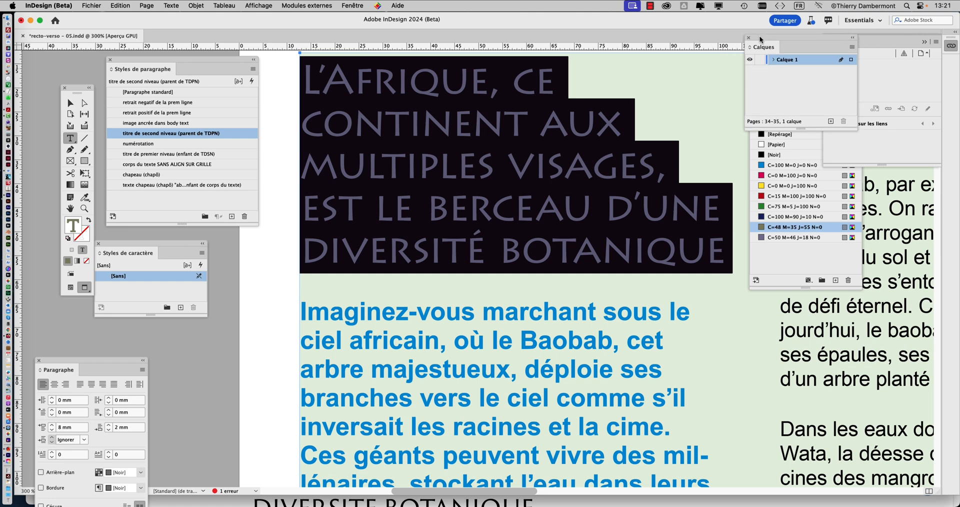
pyautogui.scroll(1, 573, 141)
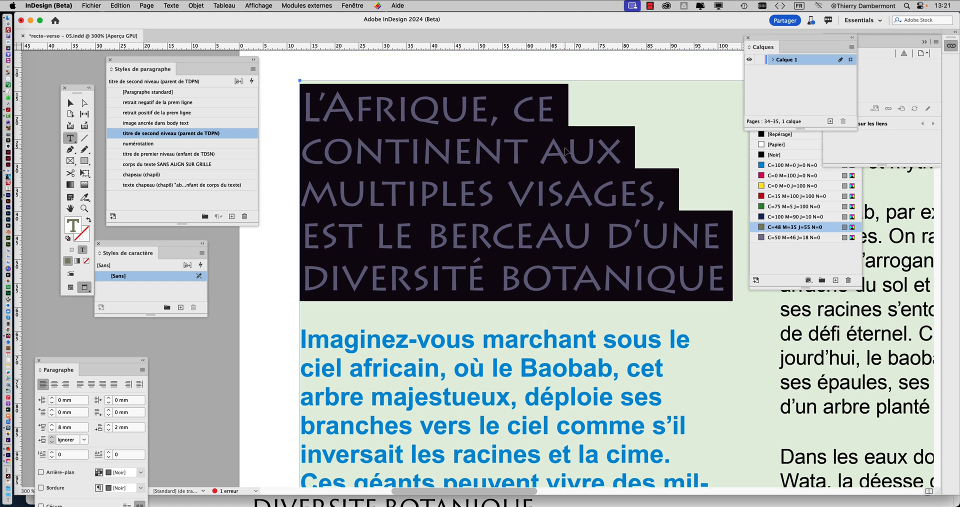
# Switch to Firefox to recheck the option for adding Lithos Pro Regular in the Adobe Fonts results, and return to InDesign
pyautogui.press('super+Tab')
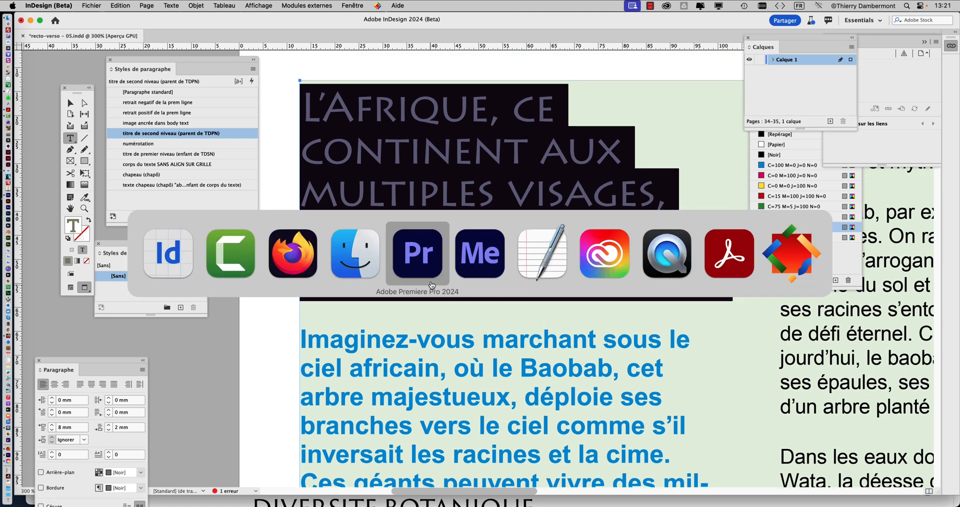
pyautogui.click(304, 261)
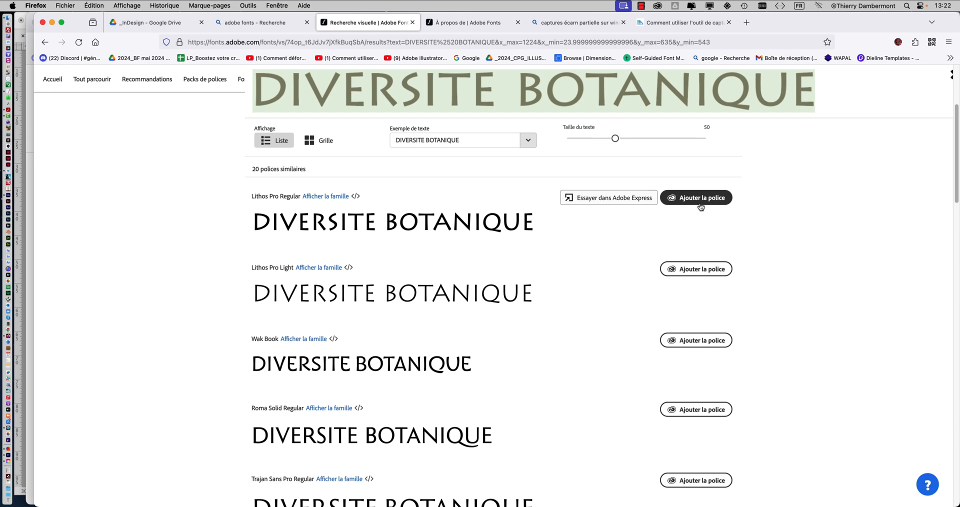
pyautogui.press('super+Tab')
pyautogui.press('super+Tab')
pyautogui.press('super+Tab')
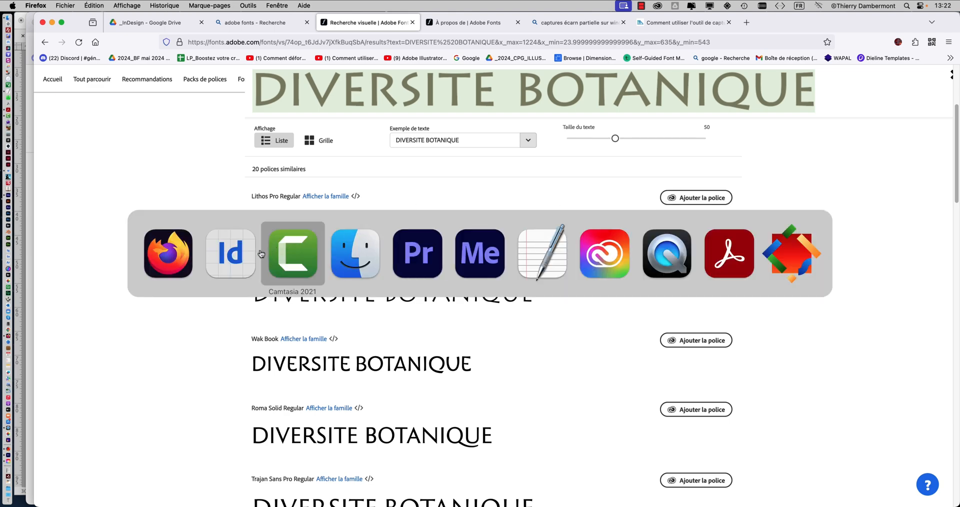
pyautogui.click(241, 256)
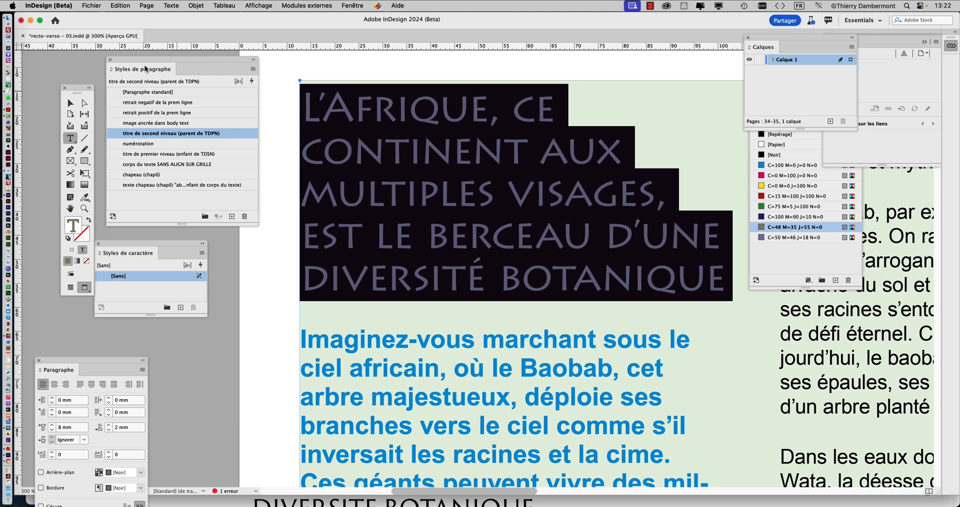
# Close the Styles de paragraphe and Styles de caractère panels and display the Caractère panel over the selected title
pyautogui.click(110, 60)
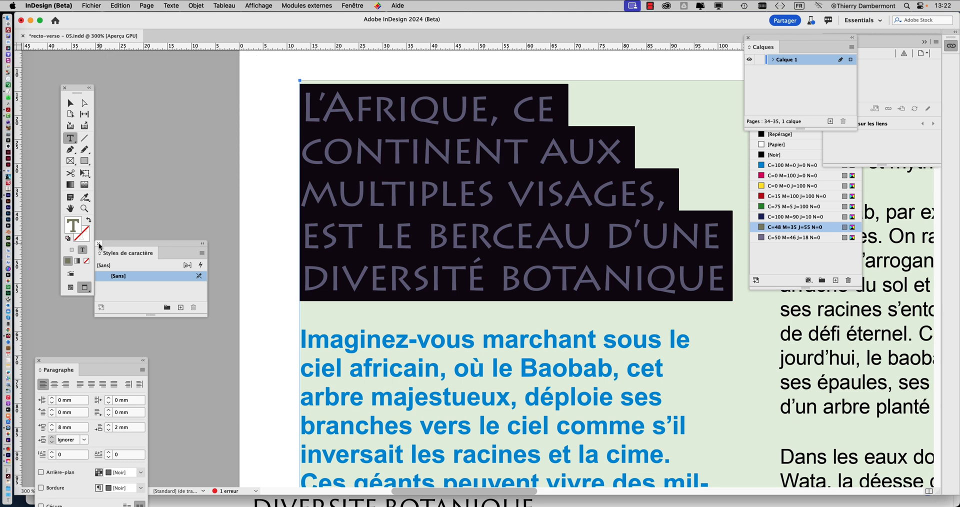
pyautogui.click(98, 244)
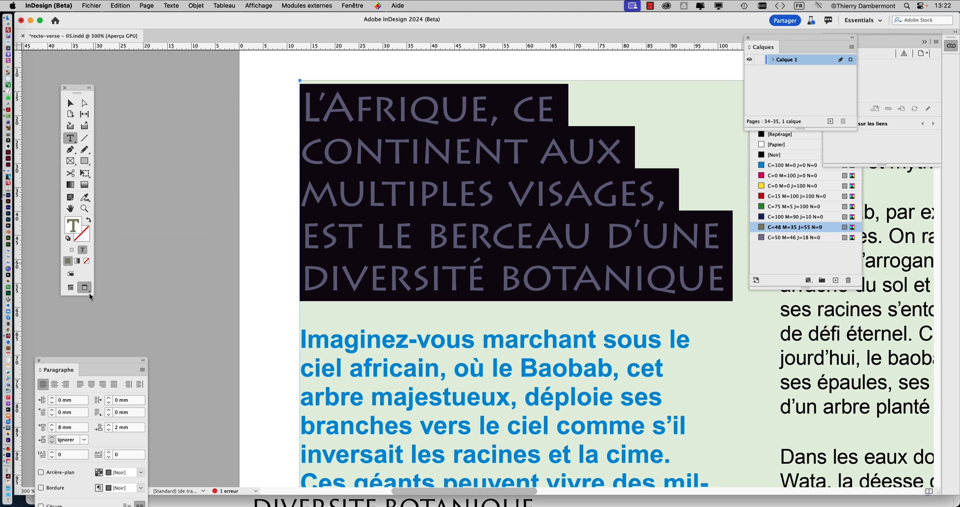
pyautogui.click(168, 4)
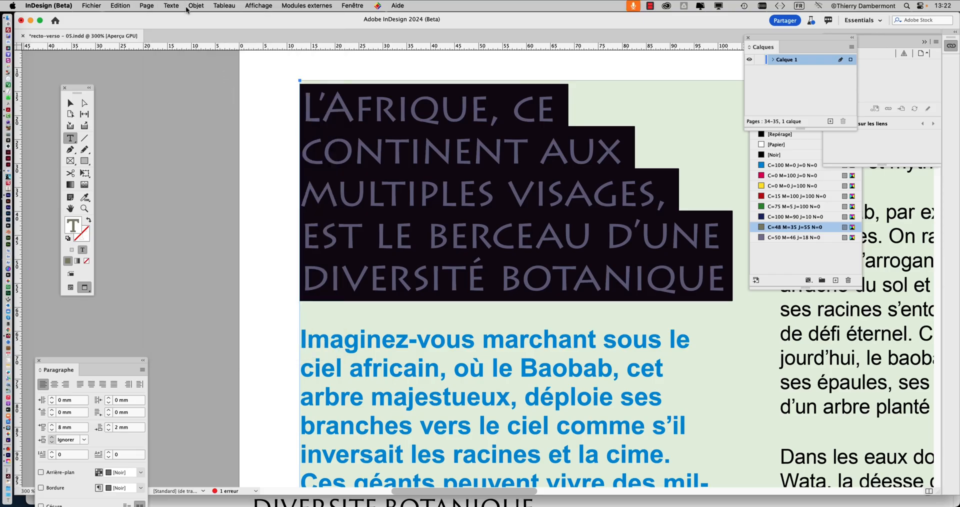
pyautogui.click(169, 5)
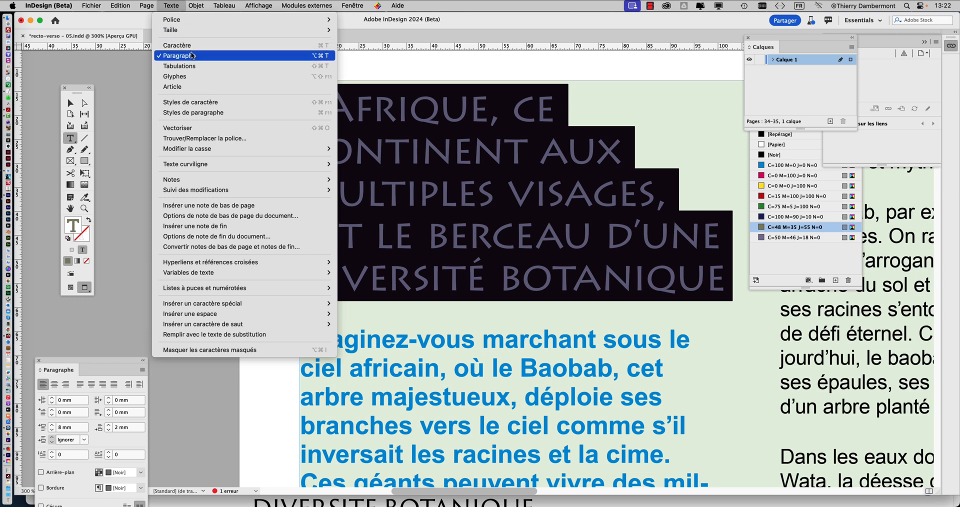
pyautogui.click(177, 45)
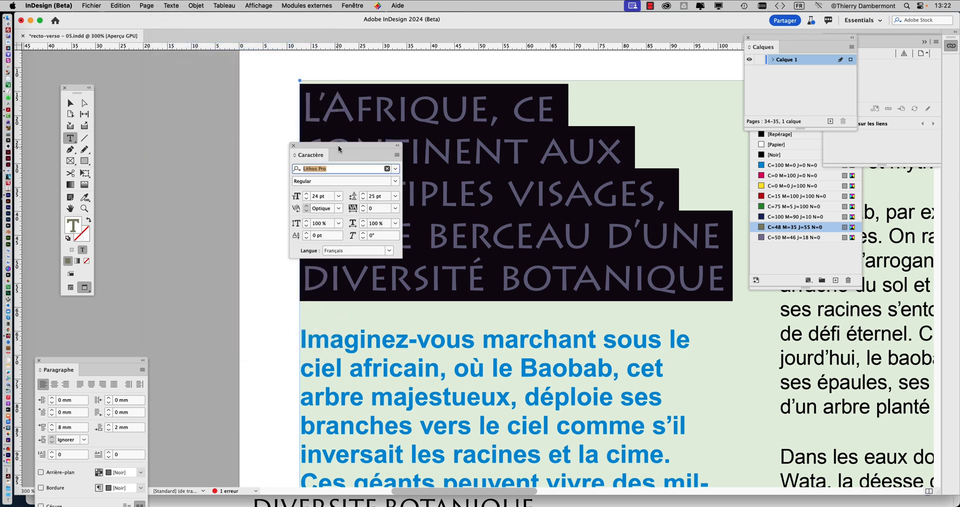
pyautogui.moveTo(338, 145); pyautogui.dragTo(260, 136)
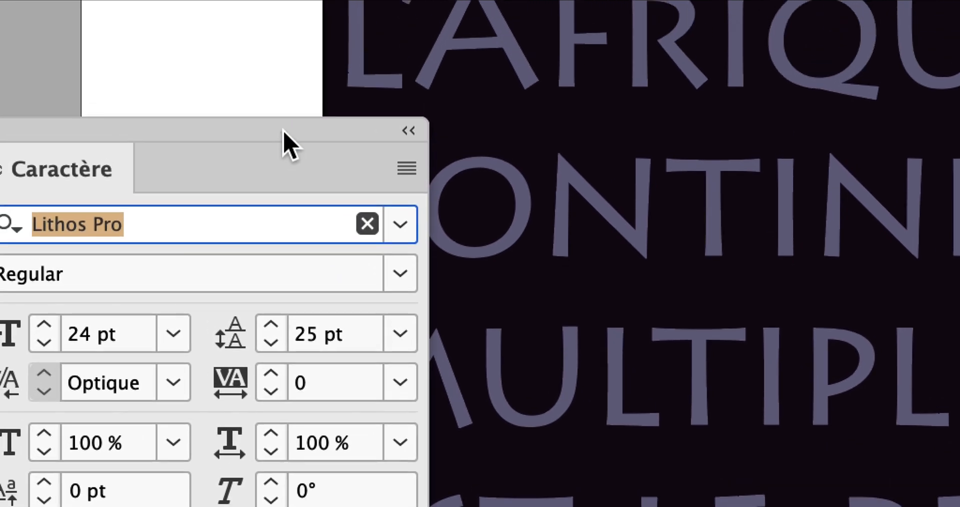
pyautogui.moveTo(240, 83); pyautogui.dragTo(483, 120)
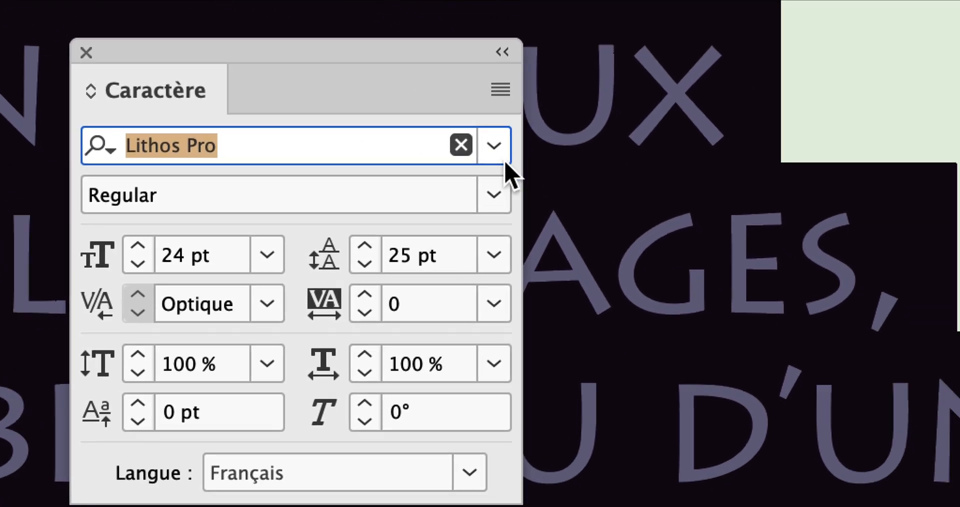
# Search the additional Adobe fonts for "lith" from the font list of the Caractère panel
pyautogui.click(583, 206)
pyautogui.click(505, 161)
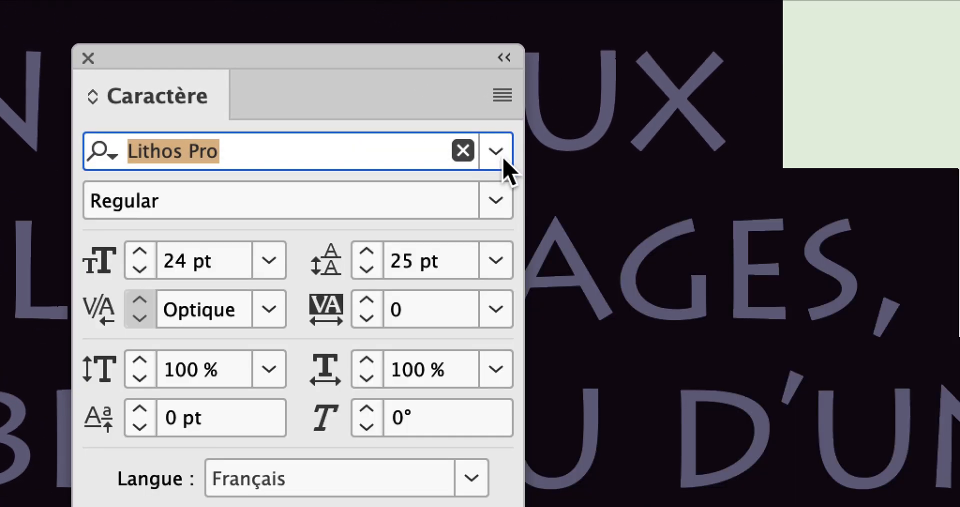
pyautogui.click(505, 162)
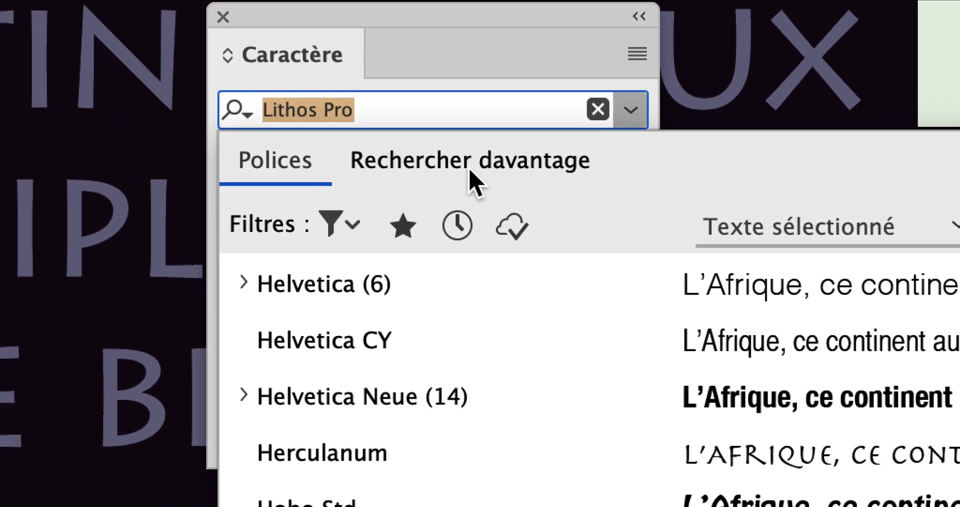
pyautogui.click(472, 180)
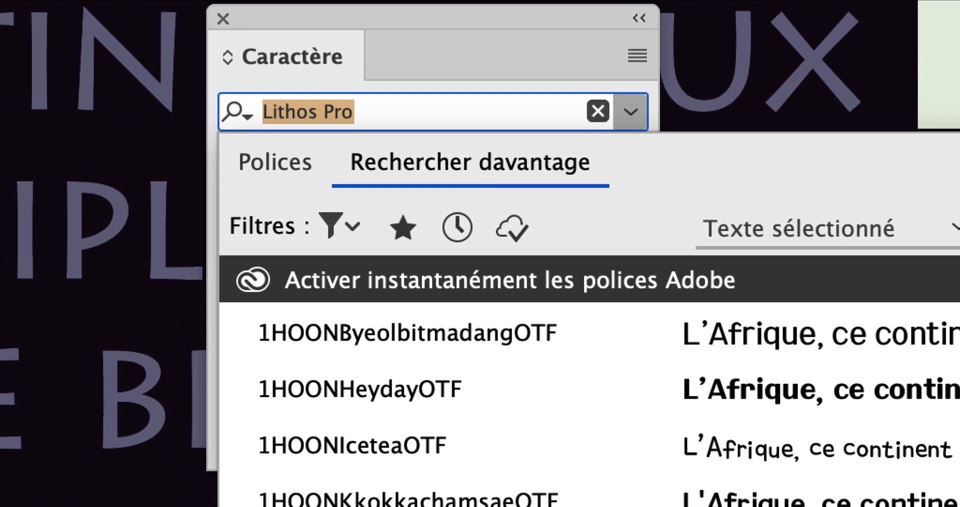
pyautogui.write('lith')
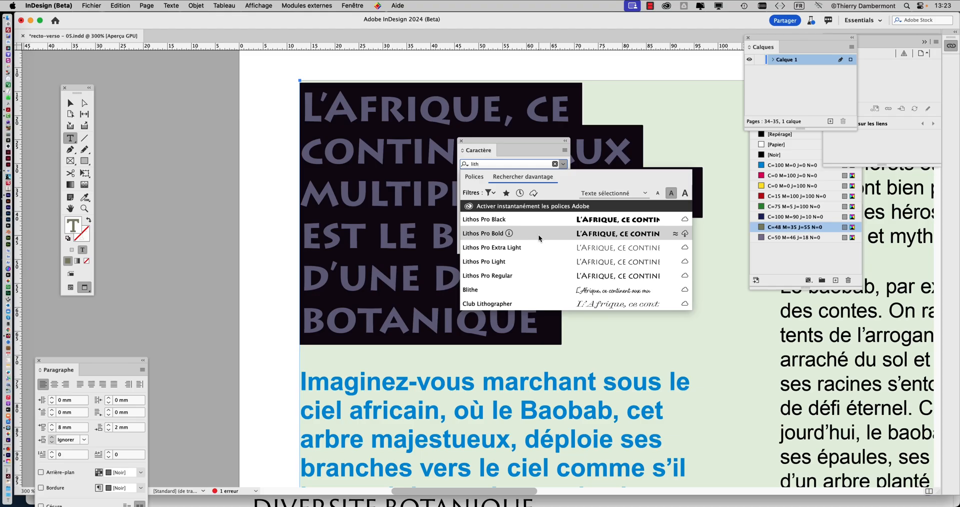
# Activate Lithos Pro Bold from the Adobe fonts search results, confirm the activation and close the font list
pyautogui.click(538, 234)
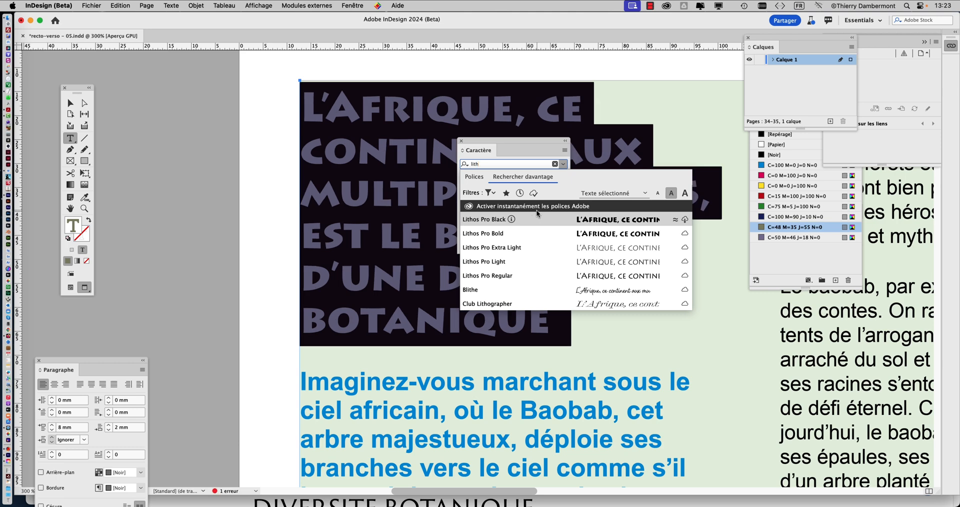
pyautogui.click(548, 234)
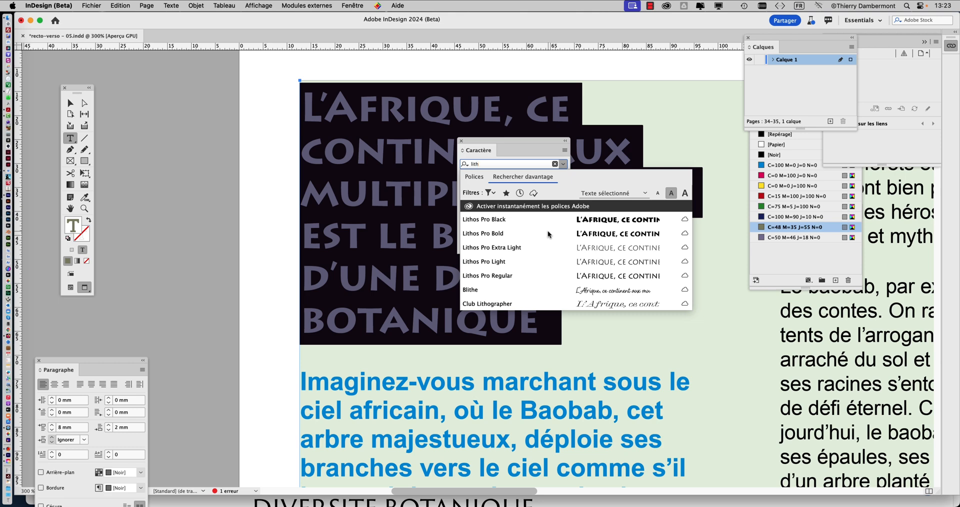
pyautogui.click(686, 234)
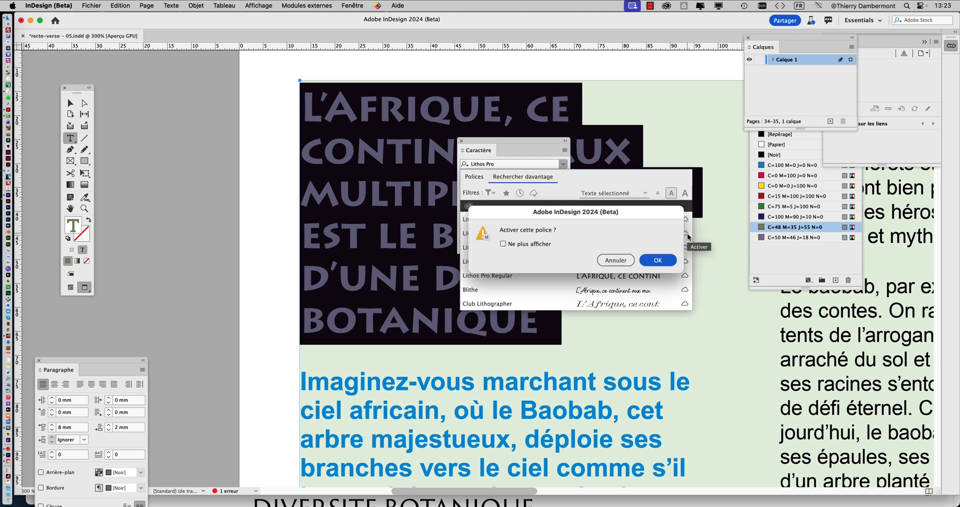
pyautogui.press('Return')
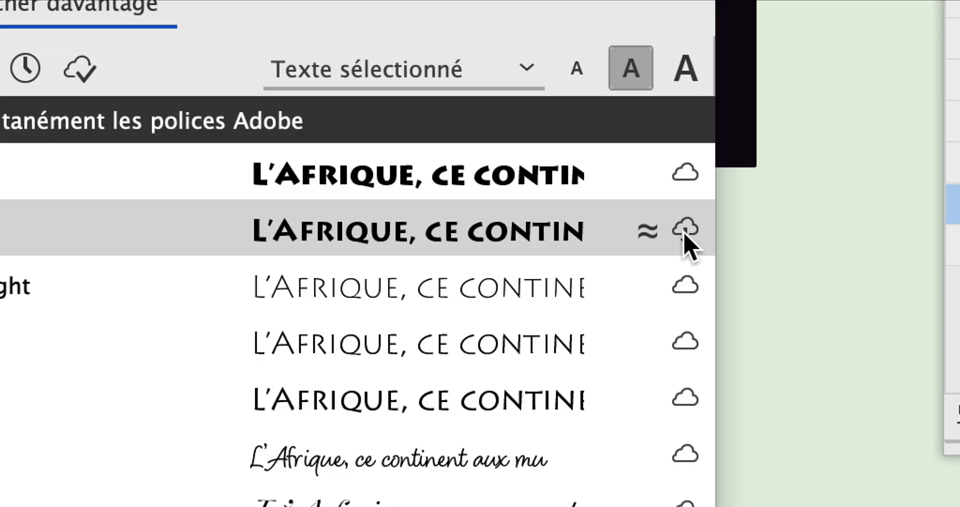
pyautogui.click(685, 231)
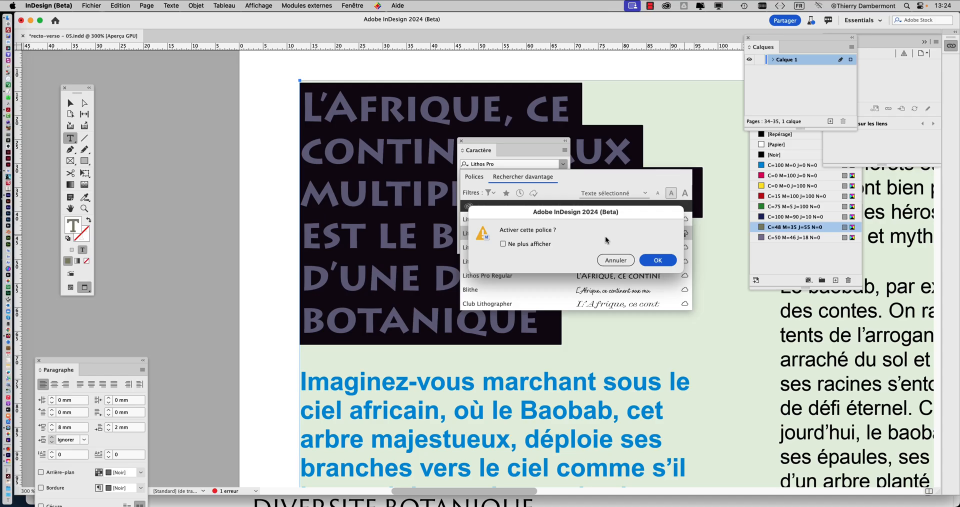
pyautogui.click(657, 260)
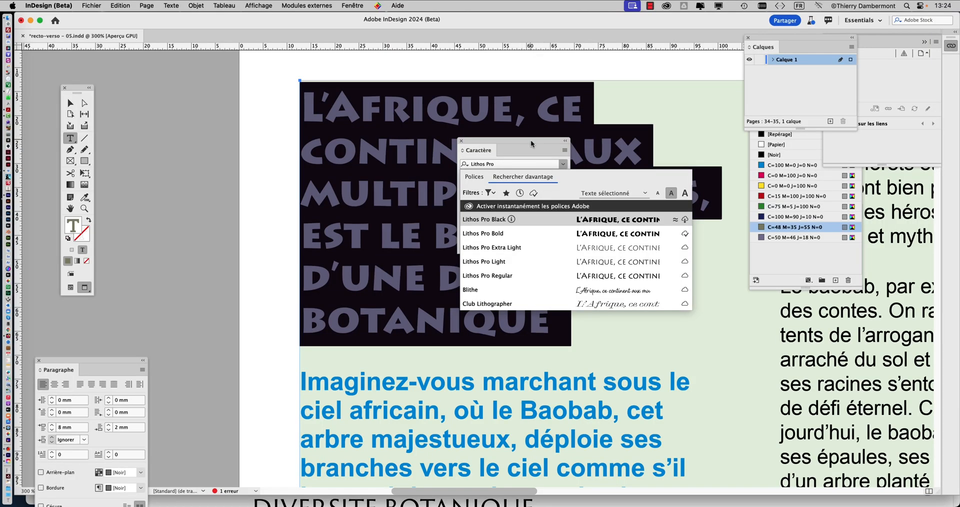
pyautogui.press('Escape')
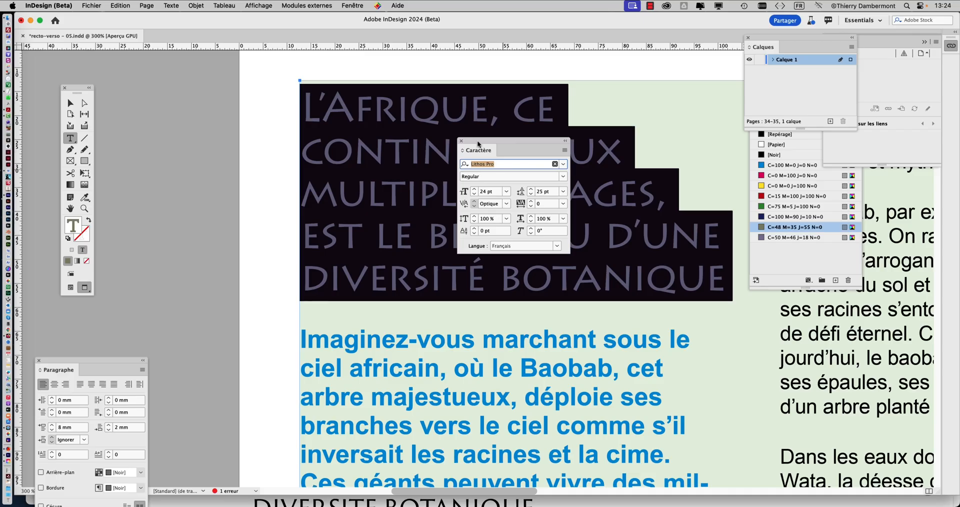
# Move the floating Caractère panel clear of the selected title text
pyautogui.click(119, 5)
pyautogui.click(120, 5)
pyautogui.moveTo(453, 146); pyautogui.dragTo(174, 106)
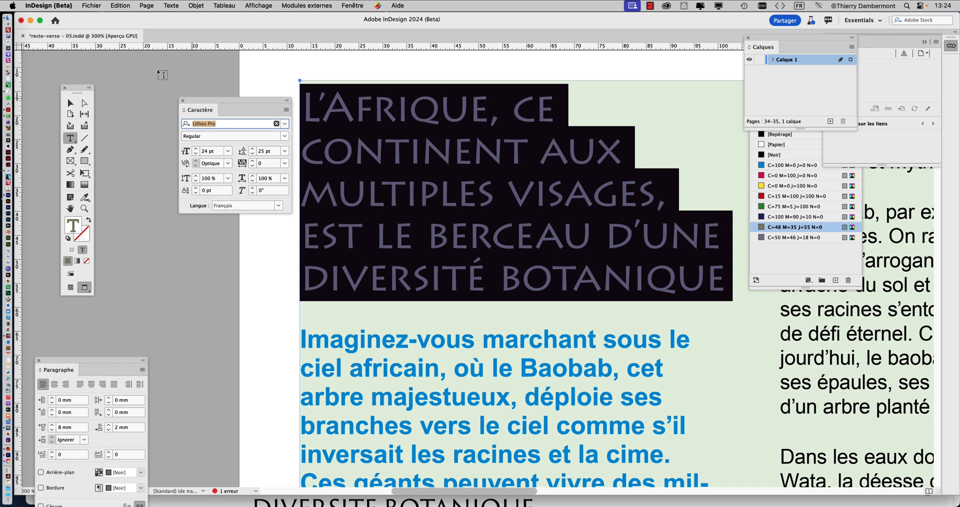
# Open the recent document recto-verso - 04.indd and place the text cursor in its opening paragraph, clear of the Caractère panel
pyautogui.click(90, 5)
pyautogui.moveTo(110, 51)
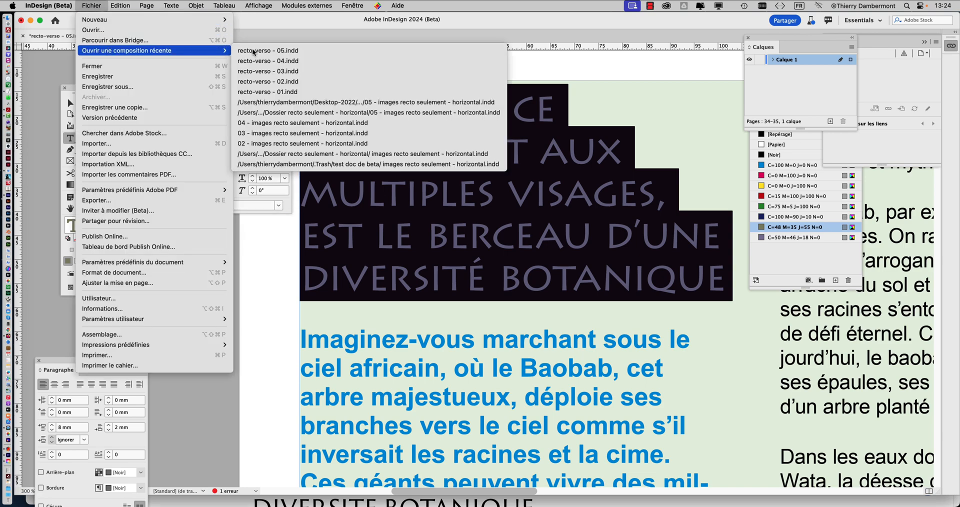
pyautogui.click(286, 61)
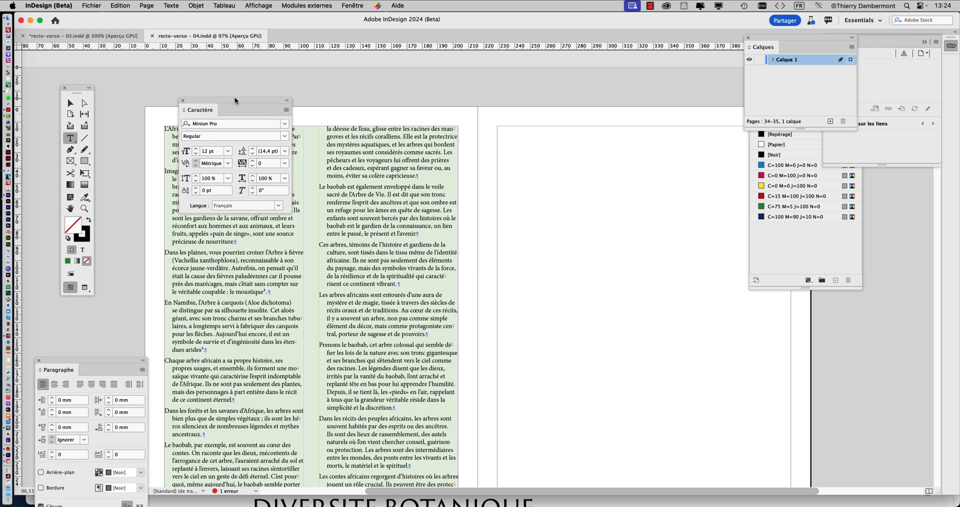
pyautogui.moveTo(194, 100); pyautogui.dragTo(446, 118)
pyautogui.click(228, 136)
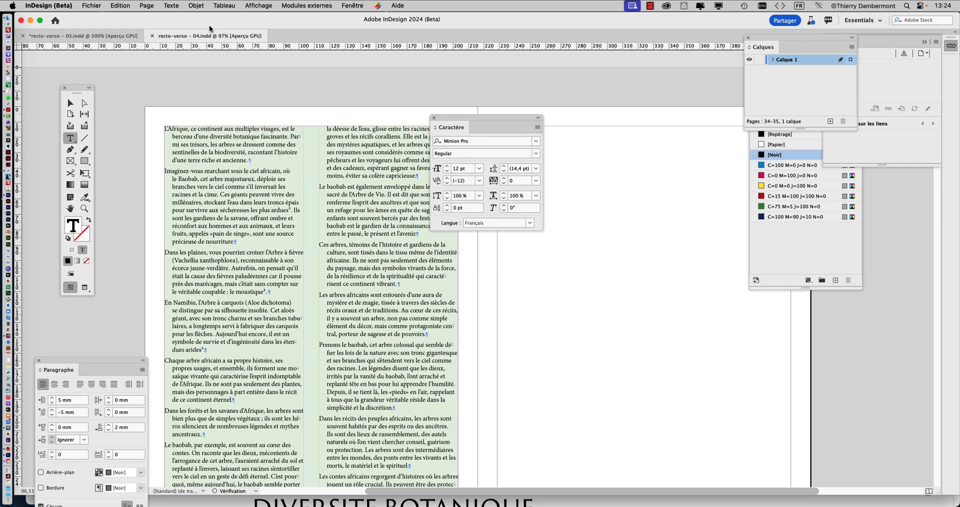
# Check the paragraph styles of recto-verso - 04.indd, then close that document and return to the title in recto-verso - 05.indd
pyautogui.click(172, 6)
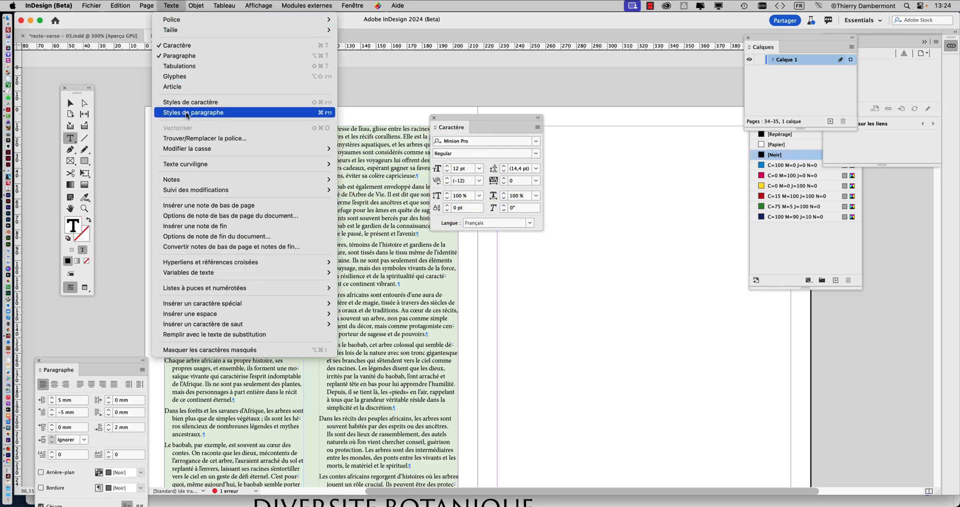
pyautogui.click(186, 112)
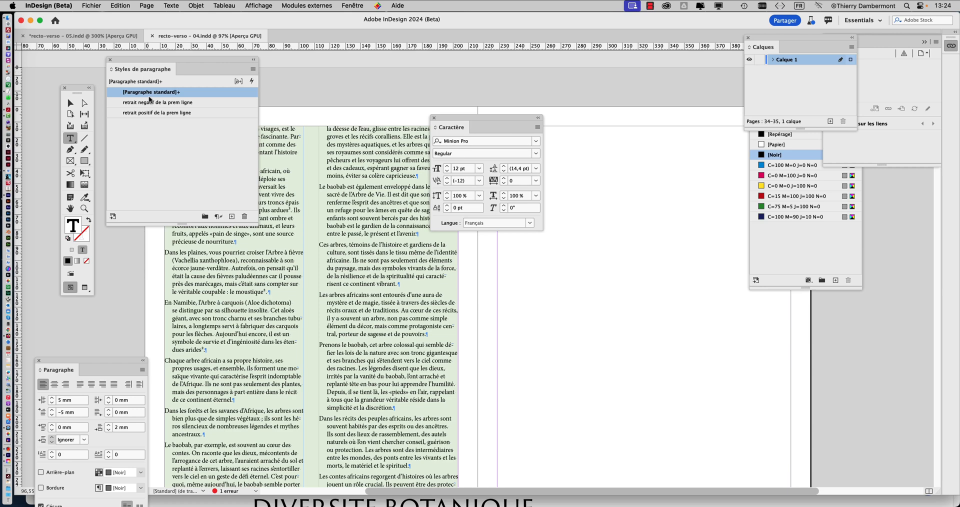
pyautogui.click(110, 59)
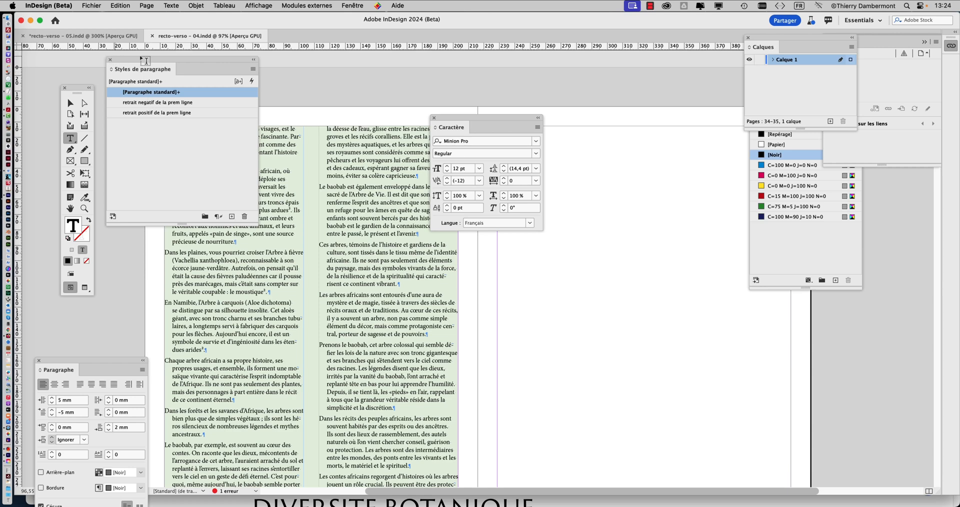
pyautogui.click(153, 36)
pyautogui.click(360, 144)
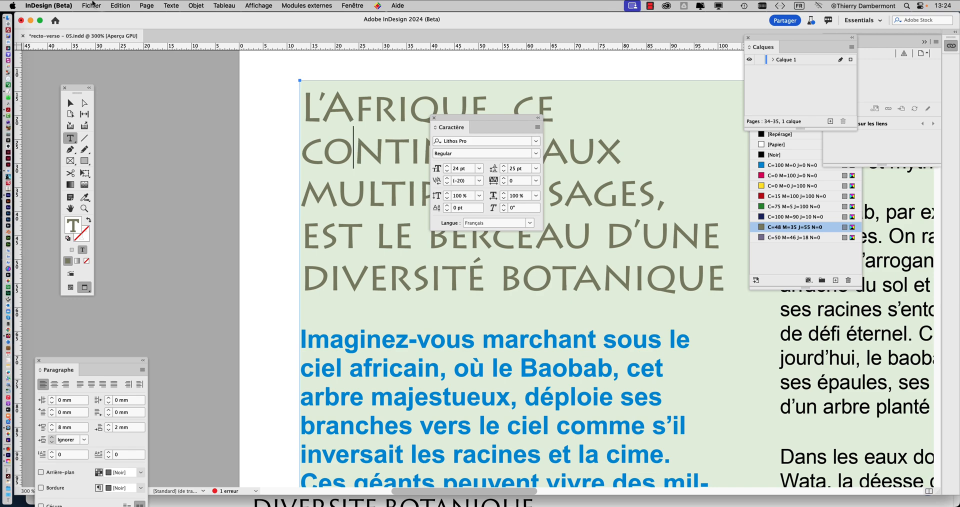
# Open the recent document images recto seulement - horizontal.indd and show its "Vers la mer et ses plages" heading up close, clear of the Caractère panel
pyautogui.click(93, 5)
pyautogui.moveTo(117, 51)
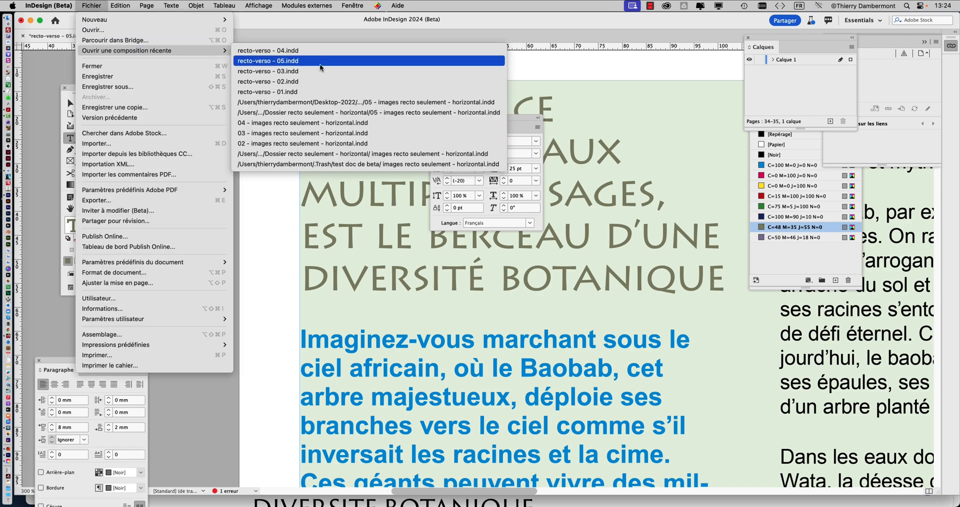
pyautogui.click(366, 111)
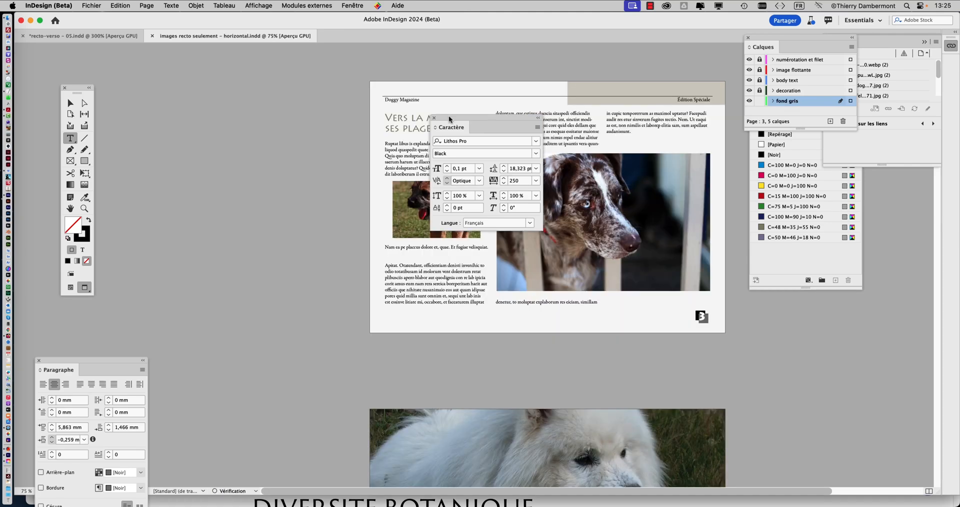
pyautogui.moveTo(448, 116); pyautogui.dragTo(234, 102)
pyautogui.press('super+equal')
pyautogui.press('super+equal')
pyautogui.press('super+equal')
pyautogui.press('super+equal')
pyautogui.press('super+equal')
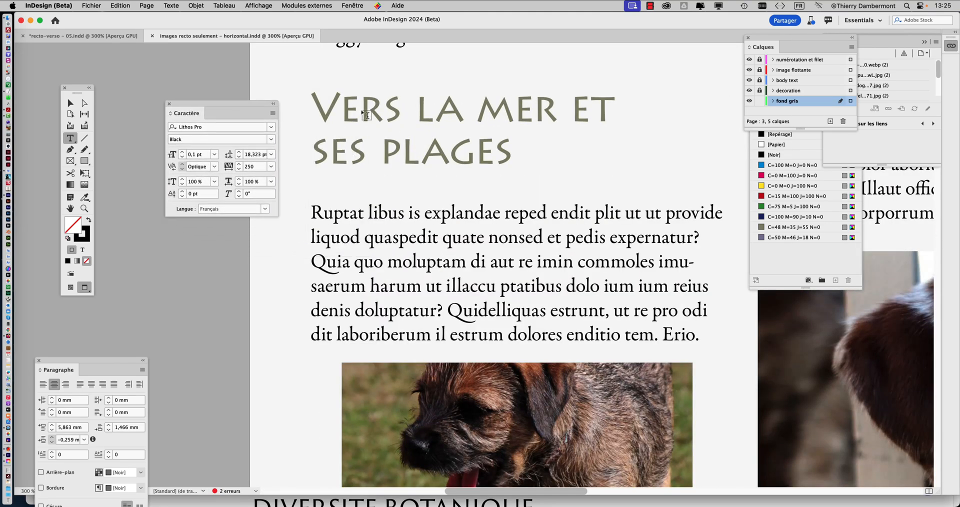
# Move the floating Calques panel next to the "Vers la mer et ses plages" heading
pyautogui.click(352, 5)
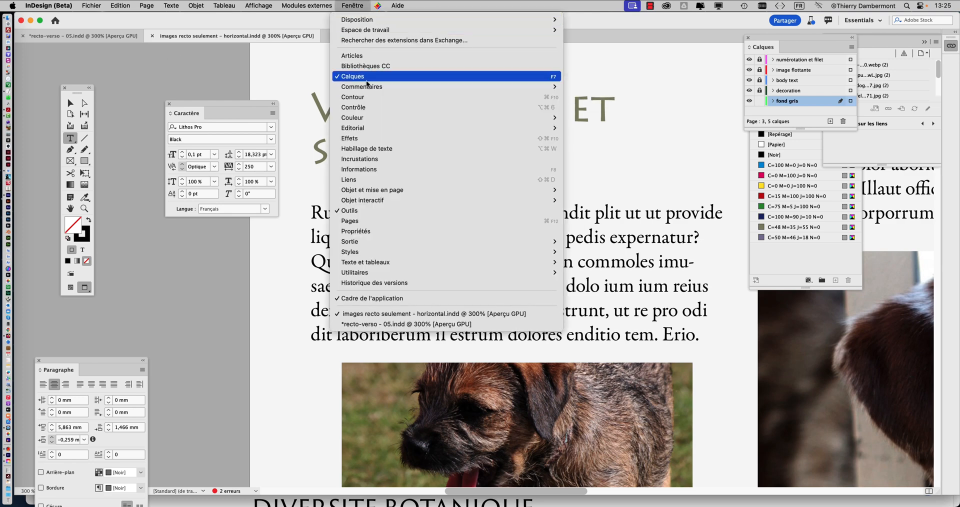
pyautogui.click(775, 36)
pyautogui.moveTo(775, 36); pyautogui.dragTo(574, 139)
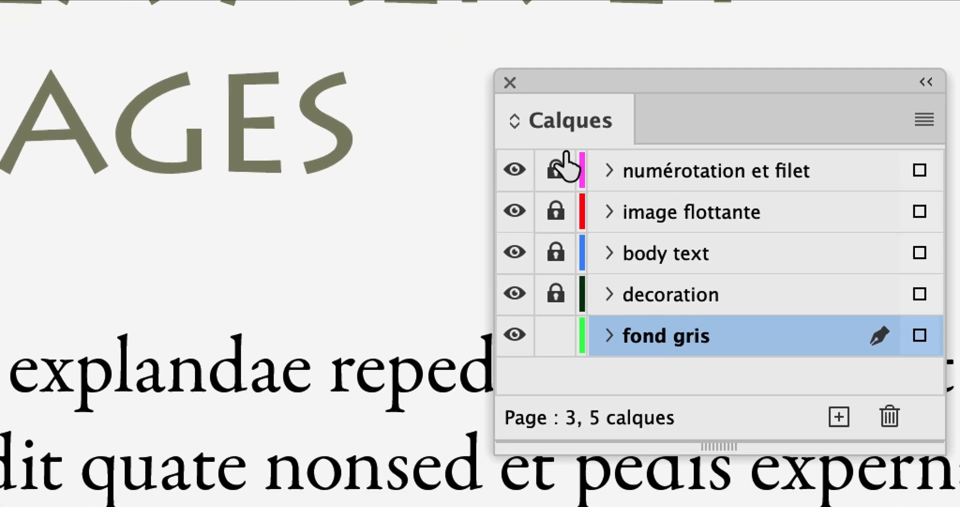
# Unlock the numérotation et filet, image flottante, body text and decoration layers, and place the text cursor in the heading to check its font
pyautogui.click(561, 163)
pyautogui.click(561, 174)
pyautogui.click(565, 208)
pyautogui.click(565, 248)
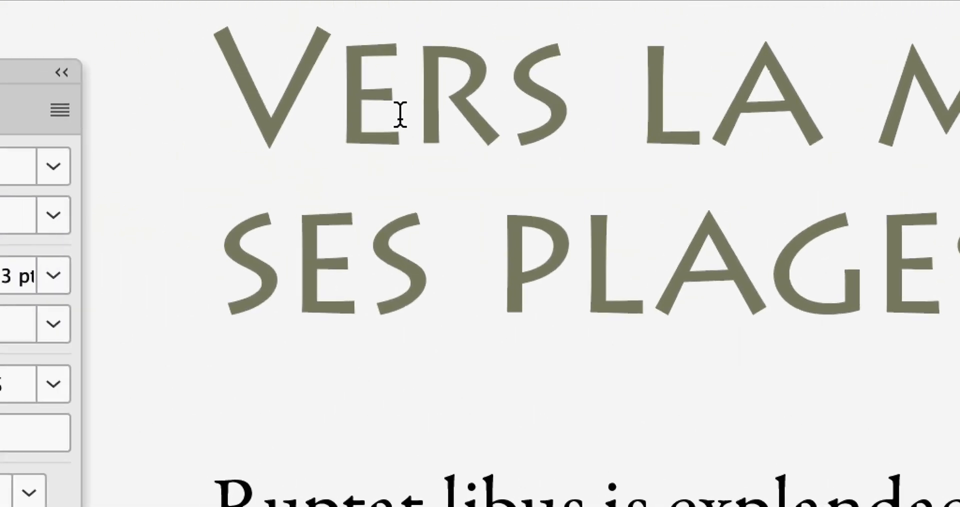
pyautogui.click(401, 115)
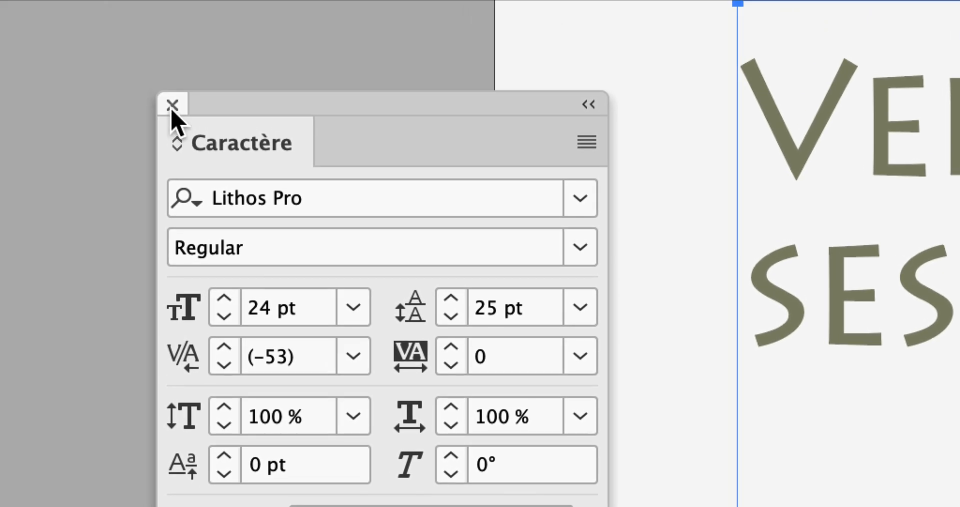
# Close the Caractère panel and the document images recto seulement - horizontal.indd, returning to recto-verso - 05.indd
pyautogui.click(172, 105)
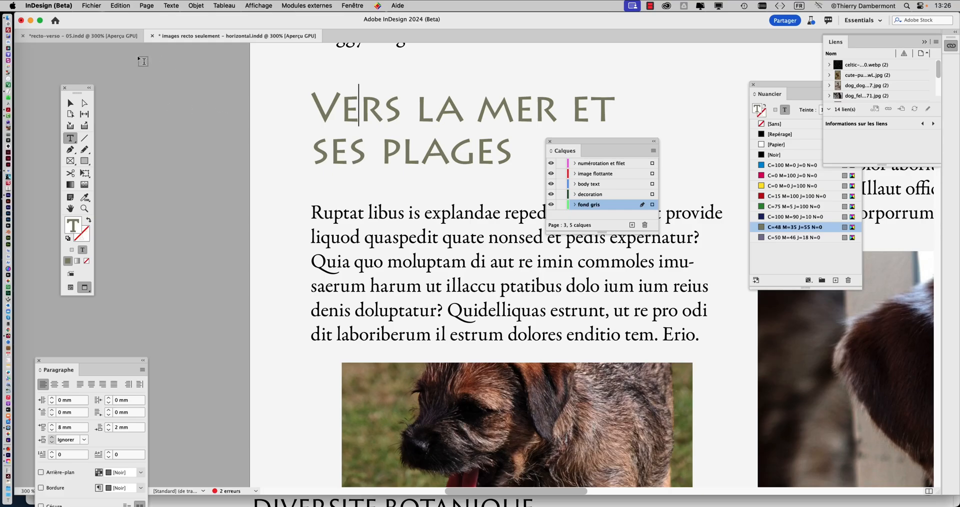
pyautogui.click(152, 36)
pyautogui.click(472, 271)
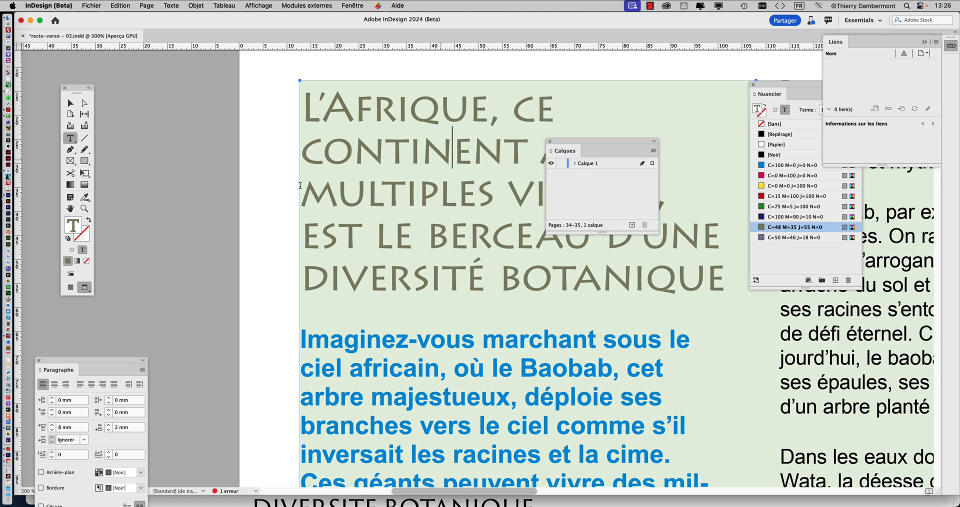
# Switch recto-verso - 05.indd to the normal screen mode and move the Calques panel clear of the title
pyautogui.moveTo(79, 92); pyautogui.dragTo(203, 80)
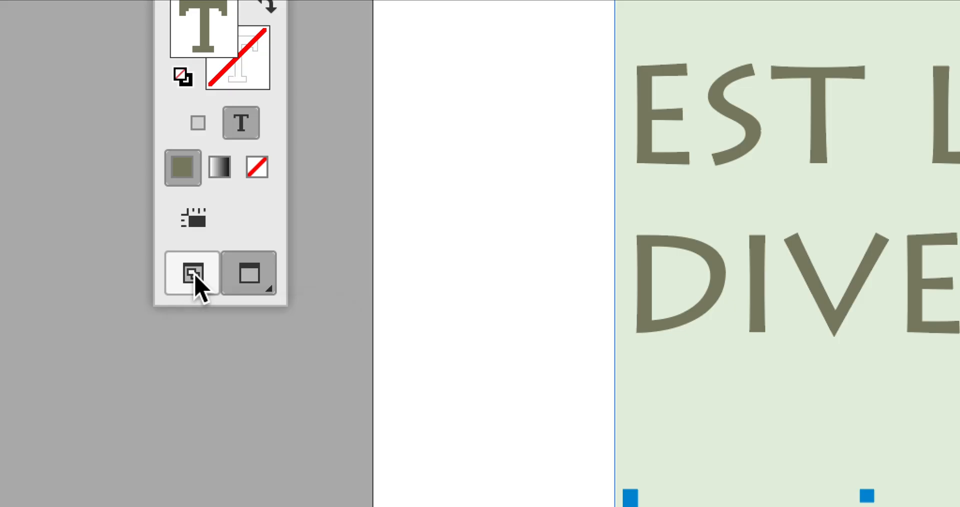
pyautogui.click(195, 276)
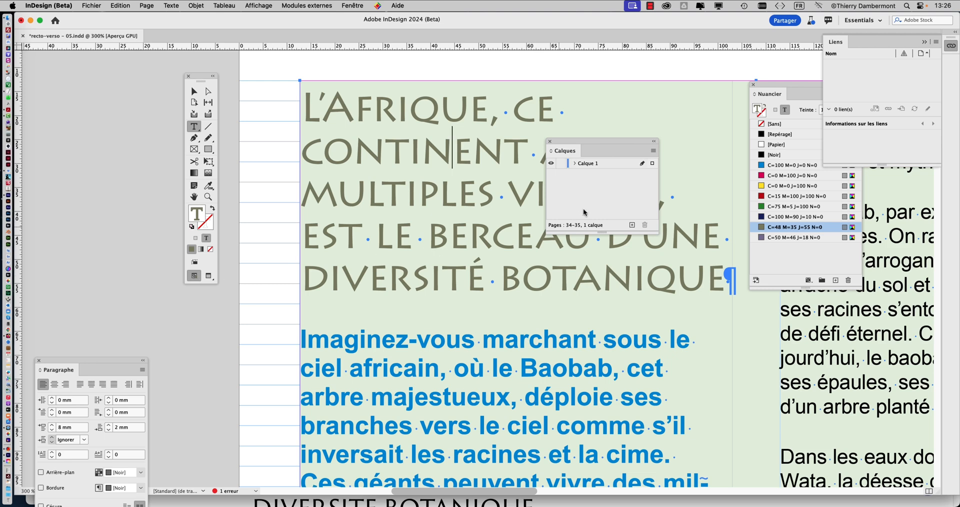
pyautogui.moveTo(599, 140); pyautogui.dragTo(698, 68)
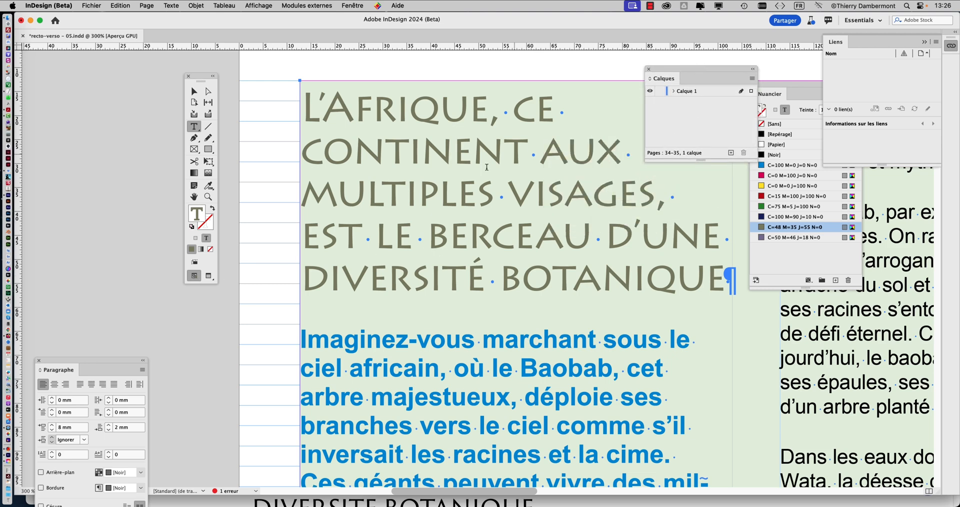
pyautogui.scroll(-3, 483, 169)
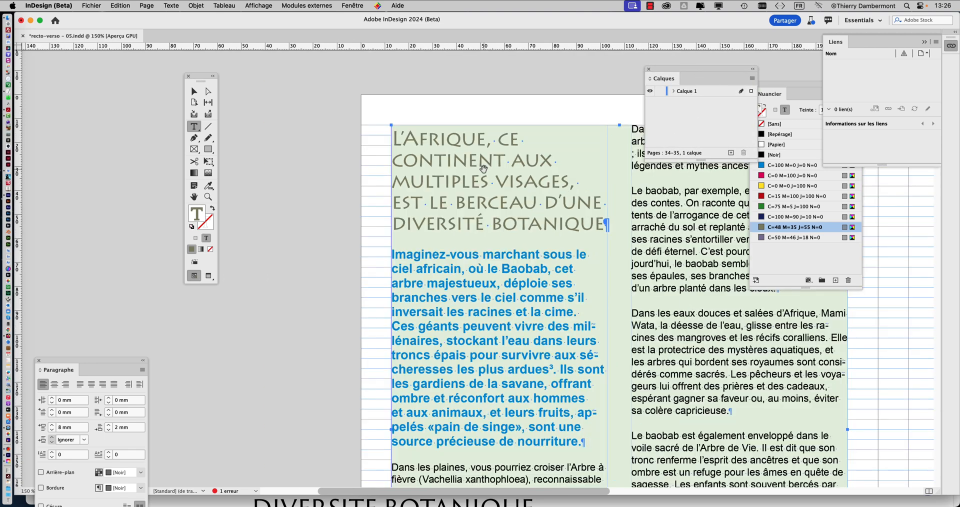
# Check the Auto-activation des polices Adobe option in the Gestion des fichiers preferences, then close the preferences
pyautogui.click(43, 5)
pyautogui.moveTo(43, 34)
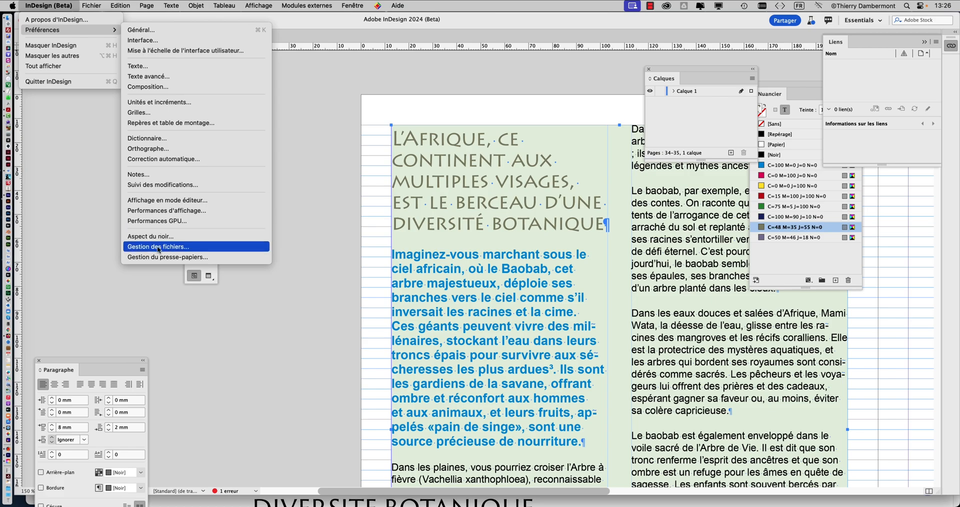
pyautogui.press('alt')
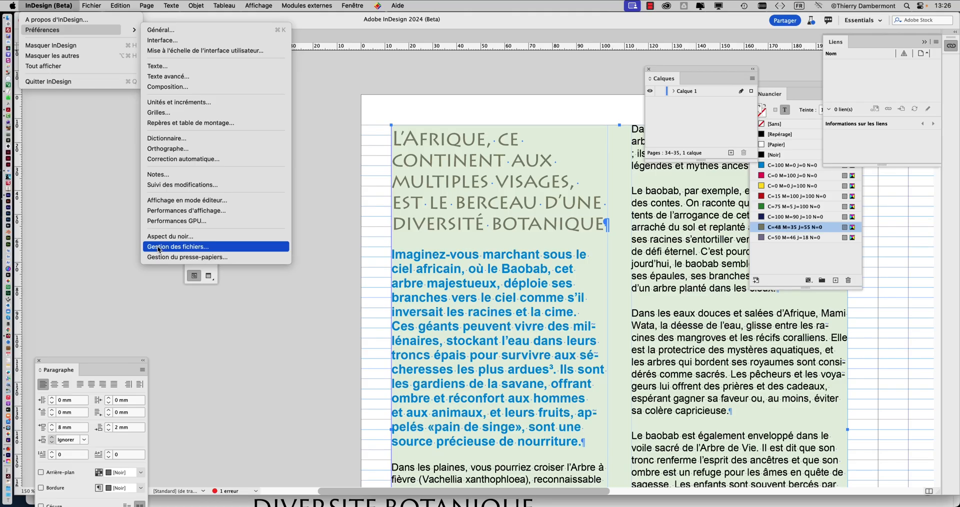
pyautogui.click(159, 247)
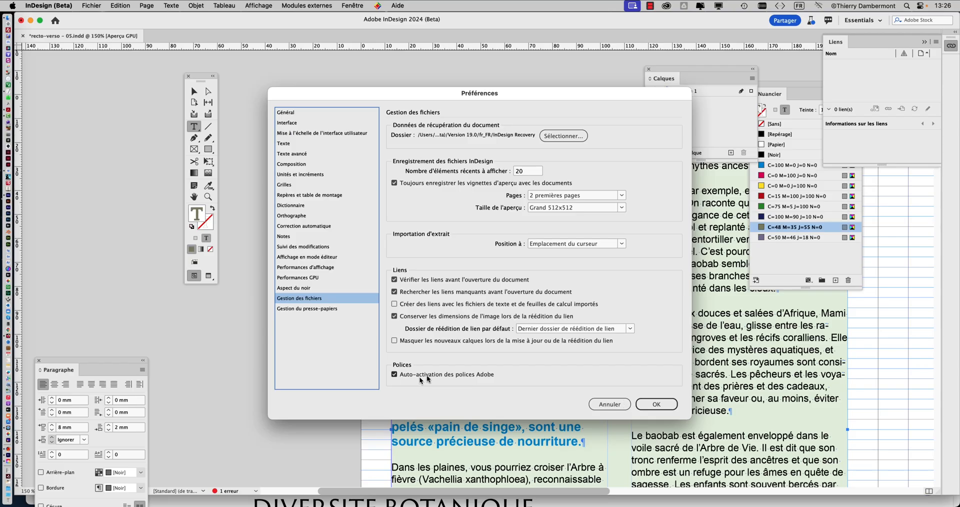
pyautogui.click(648, 402)
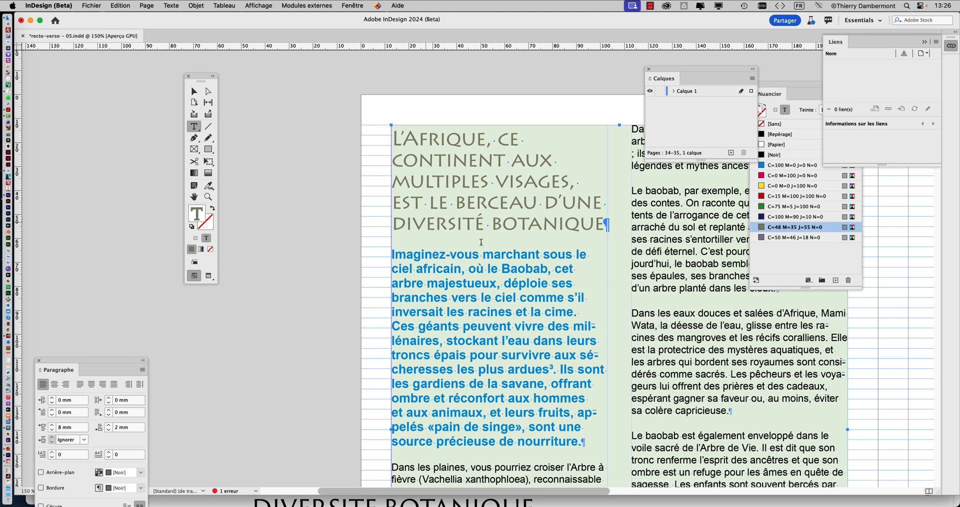
# Select the whole "L'Afrique, ce continent..." title and show the Caractère panel below it, clear of the selected text
pyautogui.moveTo(481, 233); pyautogui.dragTo(370, 181)
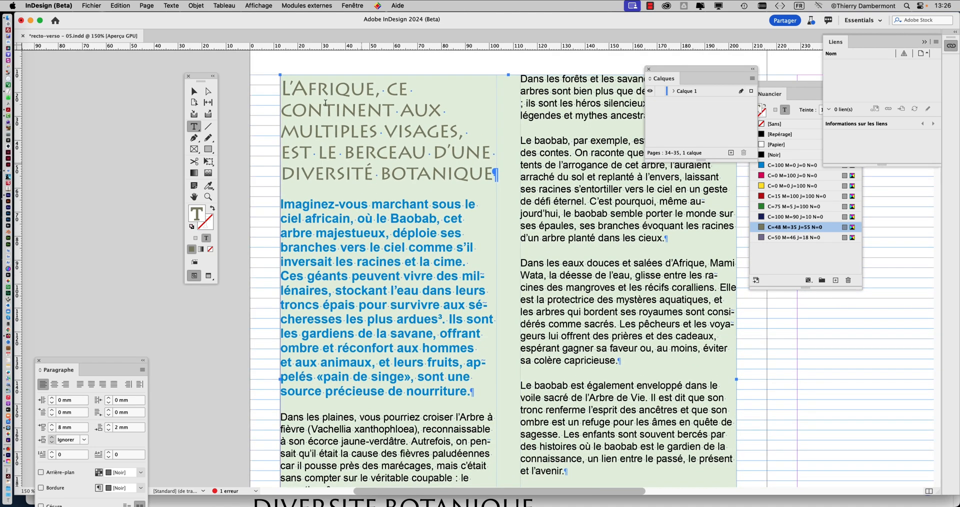
pyautogui.moveTo(284, 82); pyautogui.dragTo(502, 174)
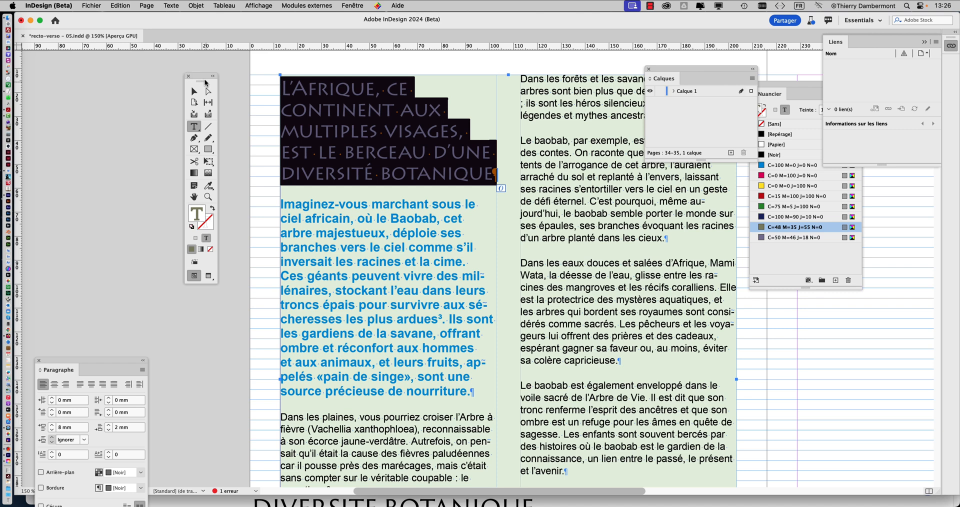
pyautogui.moveTo(202, 76); pyautogui.dragTo(96, 67)
pyautogui.click(171, 5)
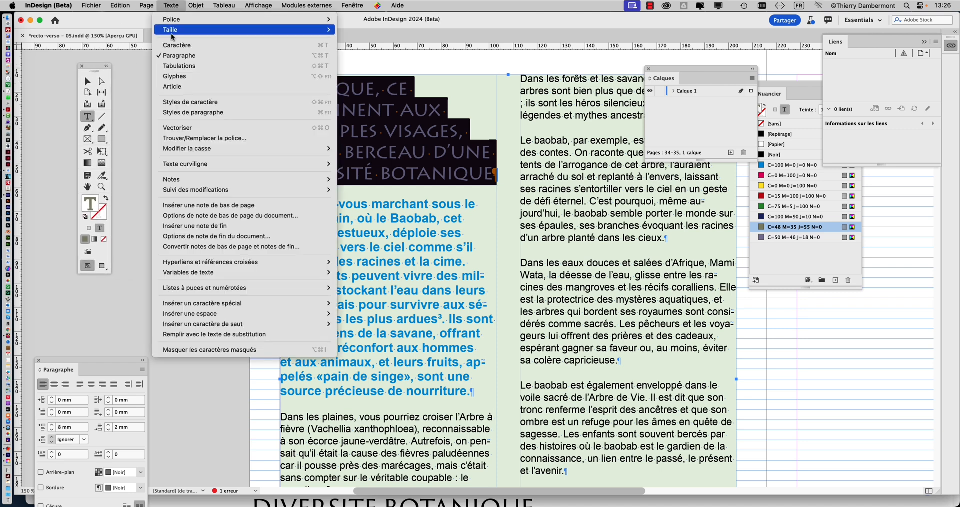
pyautogui.click(174, 45)
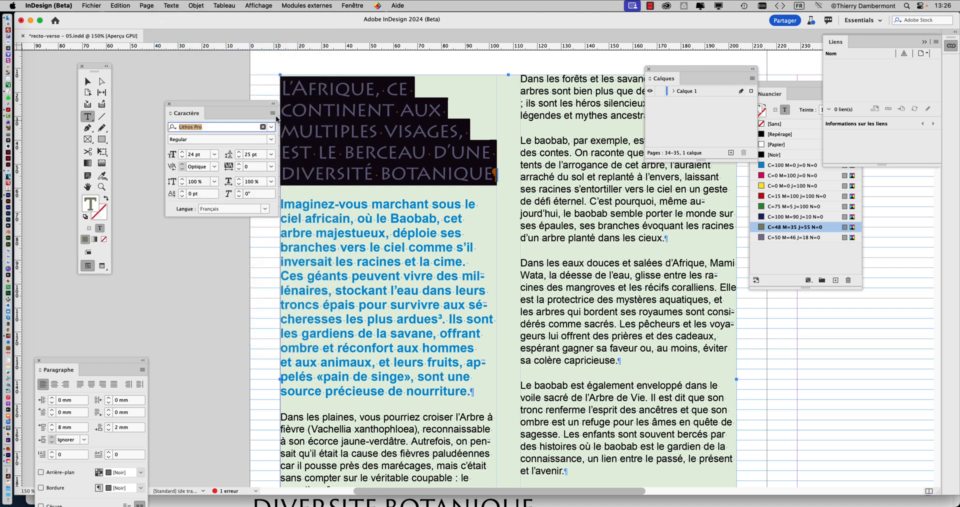
pyautogui.moveTo(258, 108); pyautogui.dragTo(498, 224)
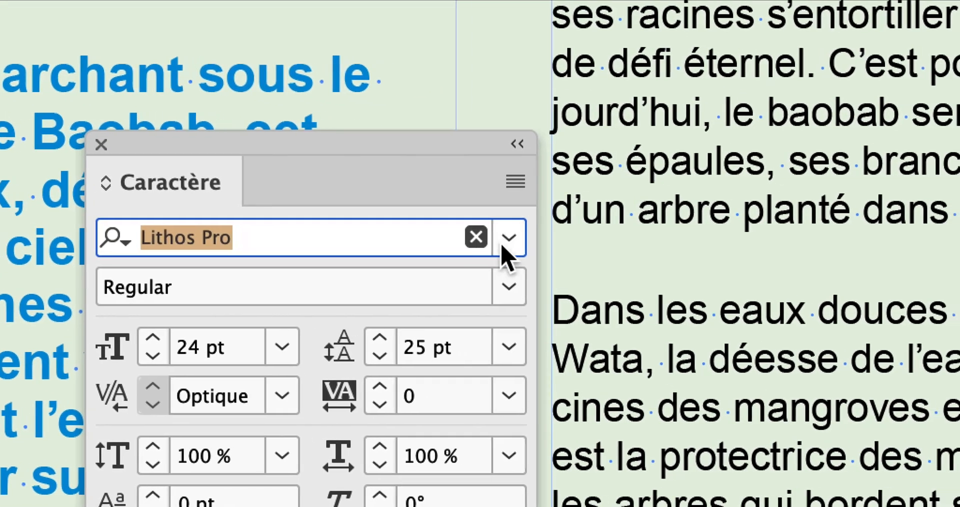
# Search the additional Adobe fonts for "lith", open the web information for Lithos Pro Bold, and return to InDesign
pyautogui.click(612, 263)
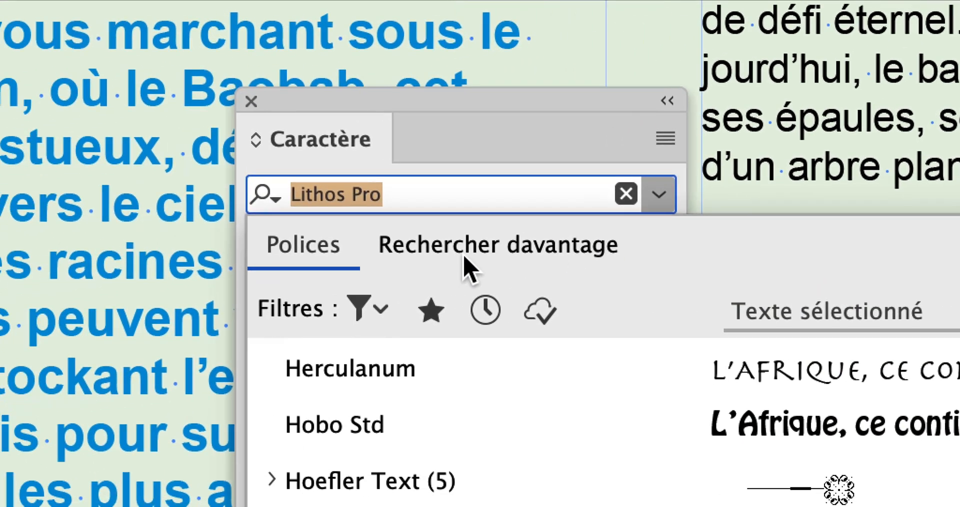
pyautogui.click(468, 262)
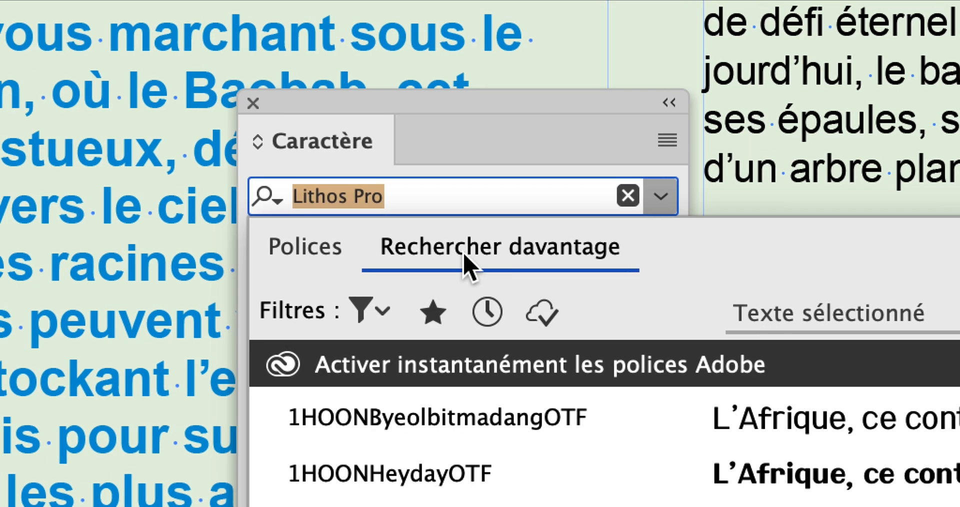
pyautogui.write('lith')
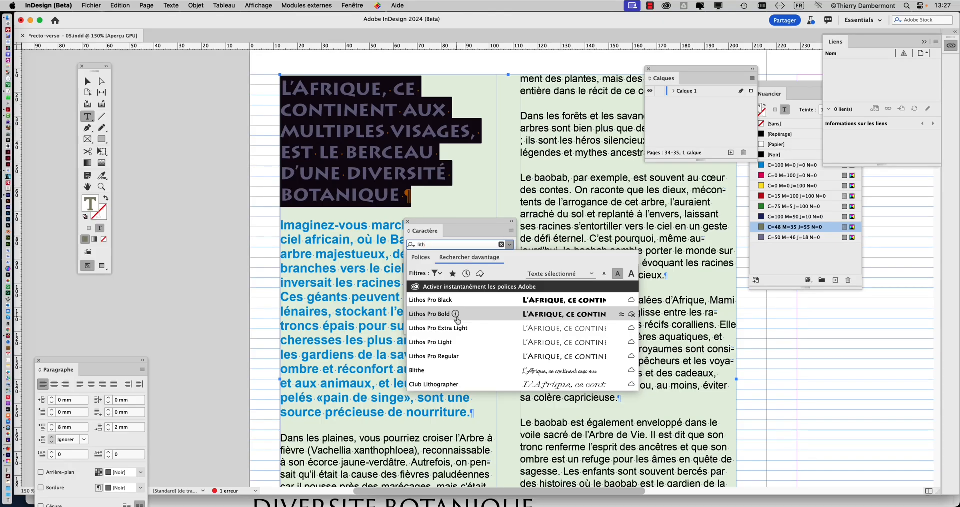
pyautogui.click(456, 315)
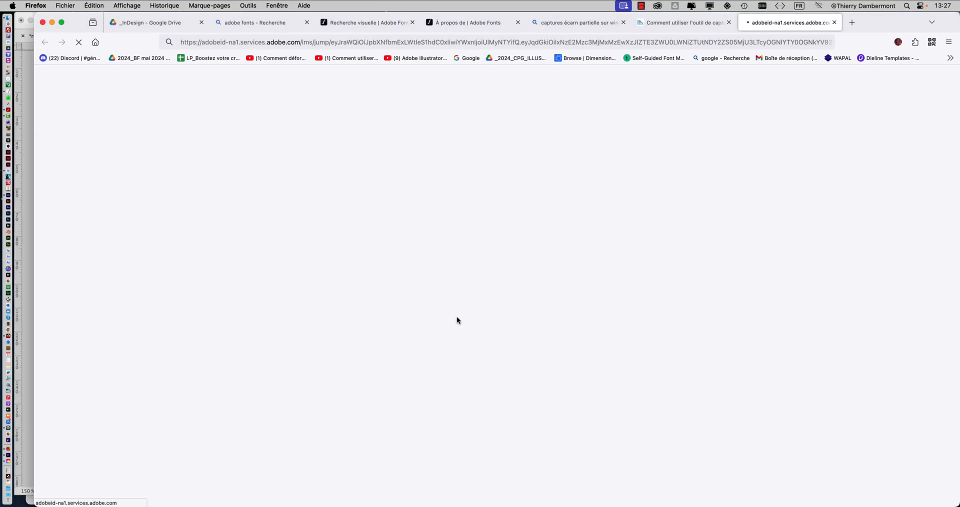
pyautogui.press('super+Tab')
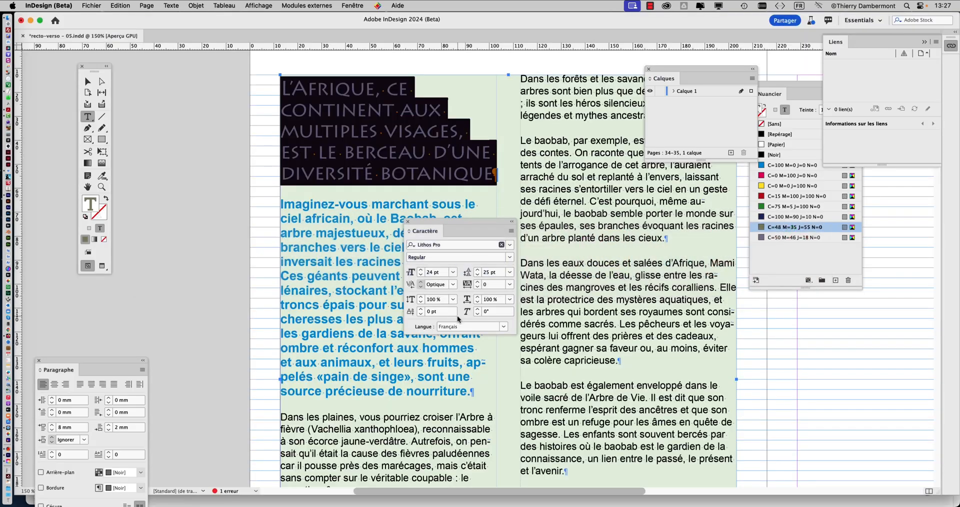
# Find "lith" among the additional Adobe fonts again, toggle the activation of Lithos Pro Bold and confirm activating it, then close the Caractère panel
pyautogui.click(509, 245)
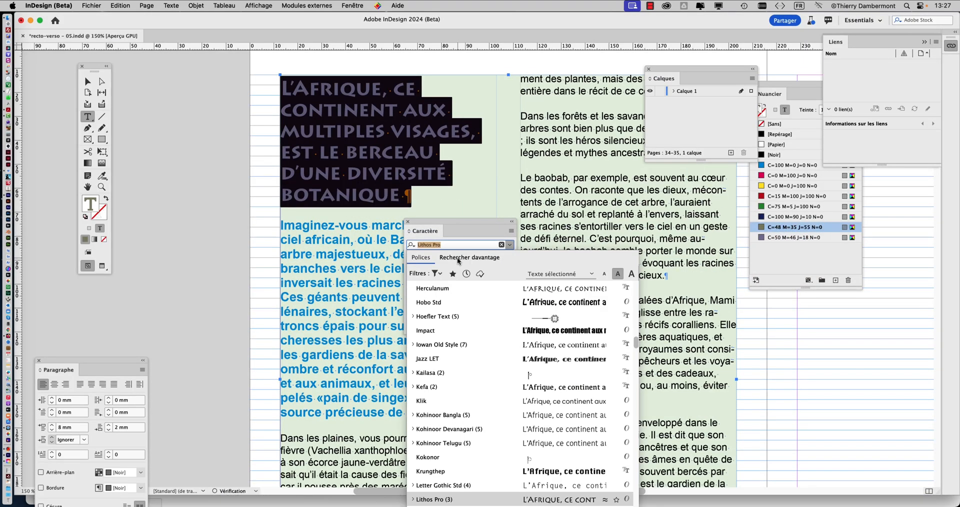
pyautogui.click(458, 258)
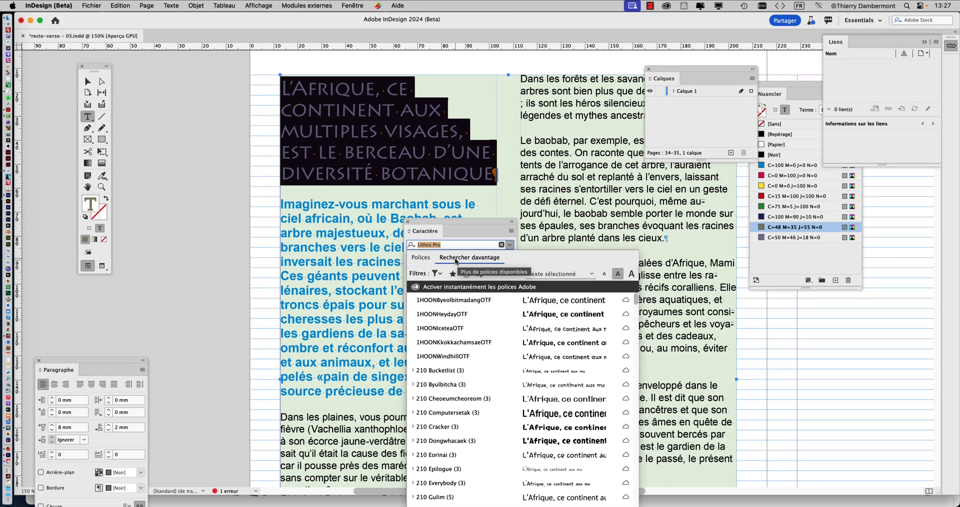
pyautogui.write('lith')
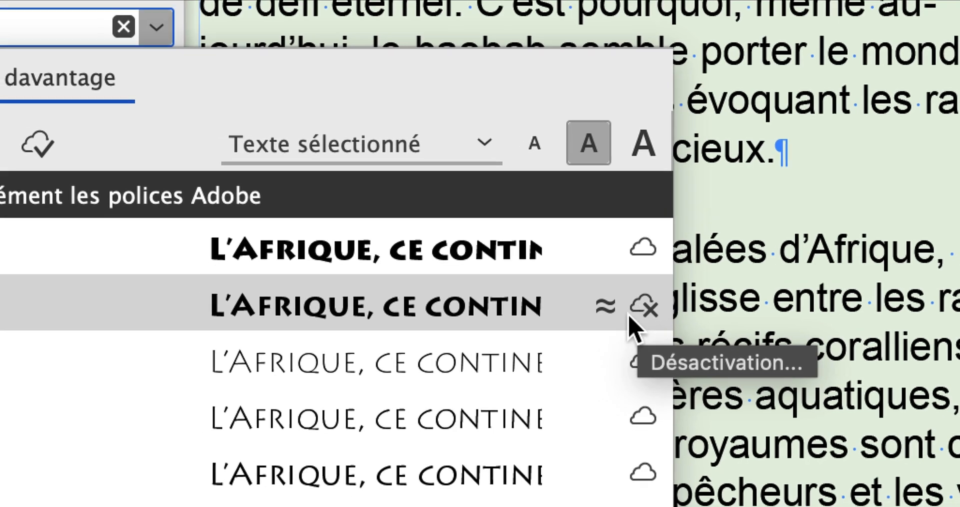
pyautogui.click(633, 314)
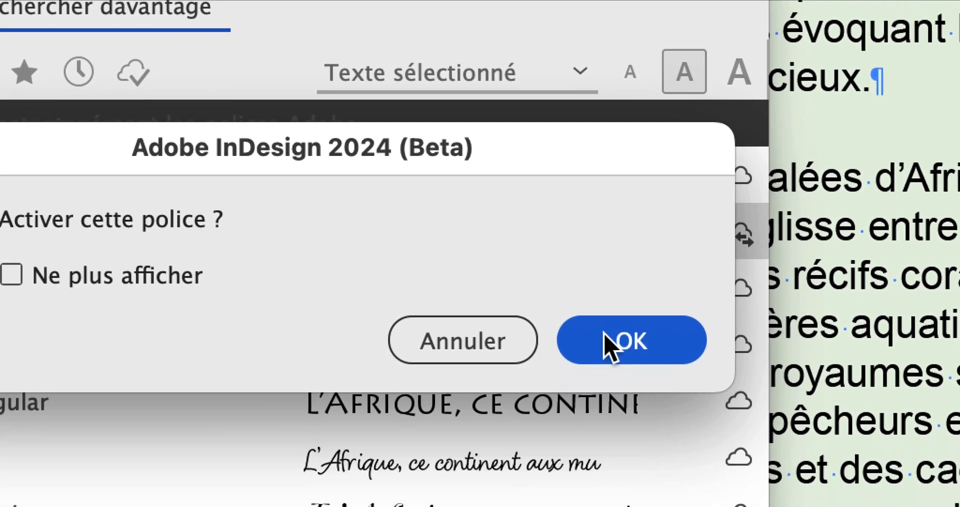
pyautogui.click(498, 421)
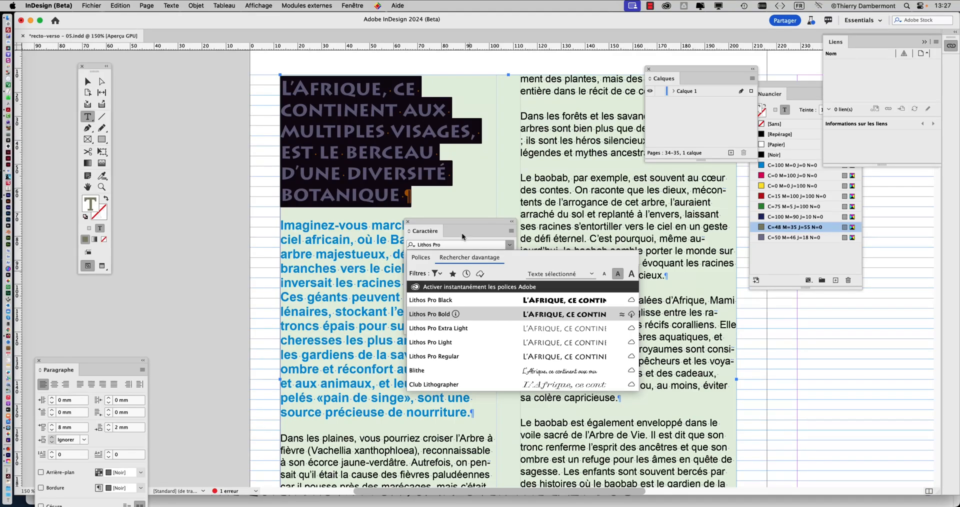
pyautogui.click(408, 221)
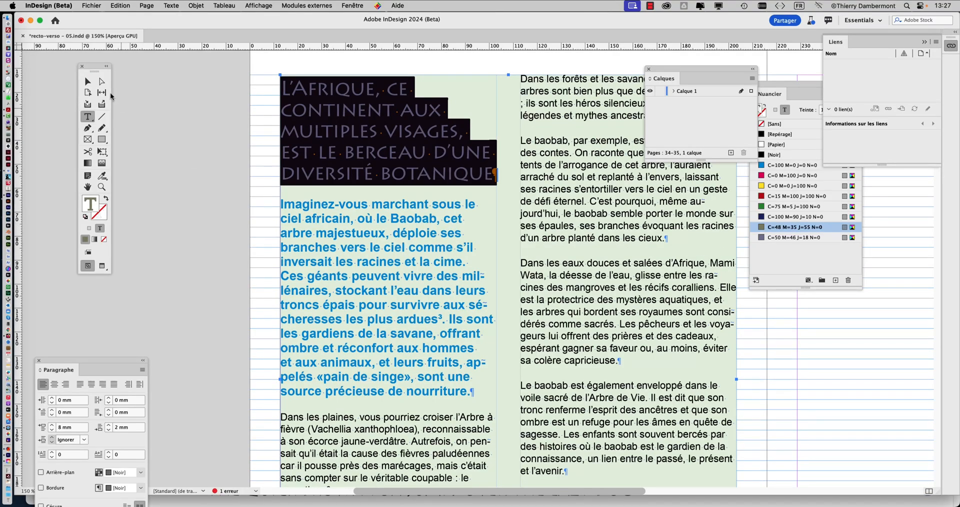
pyautogui.click(88, 81)
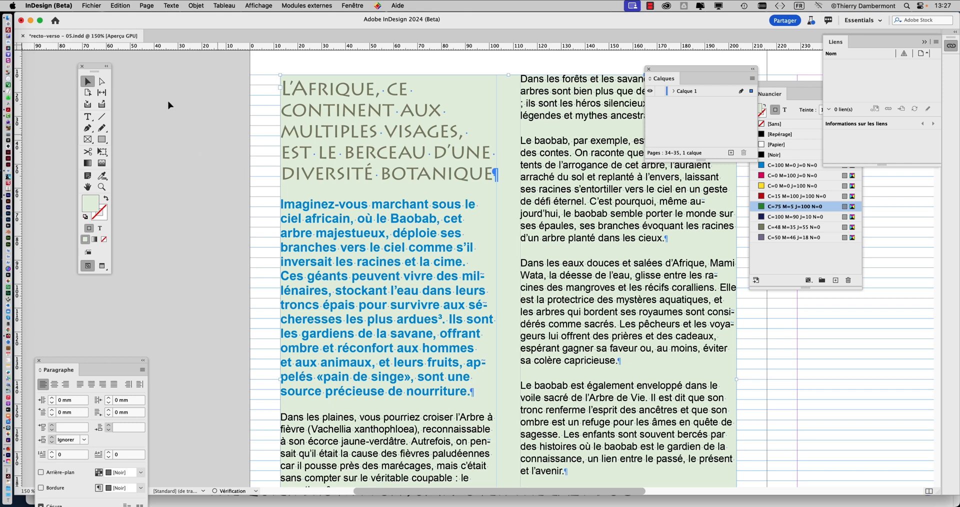
# Reselect the whole title text and set its Lithos Pro font style to Bold
pyautogui.click(88, 117)
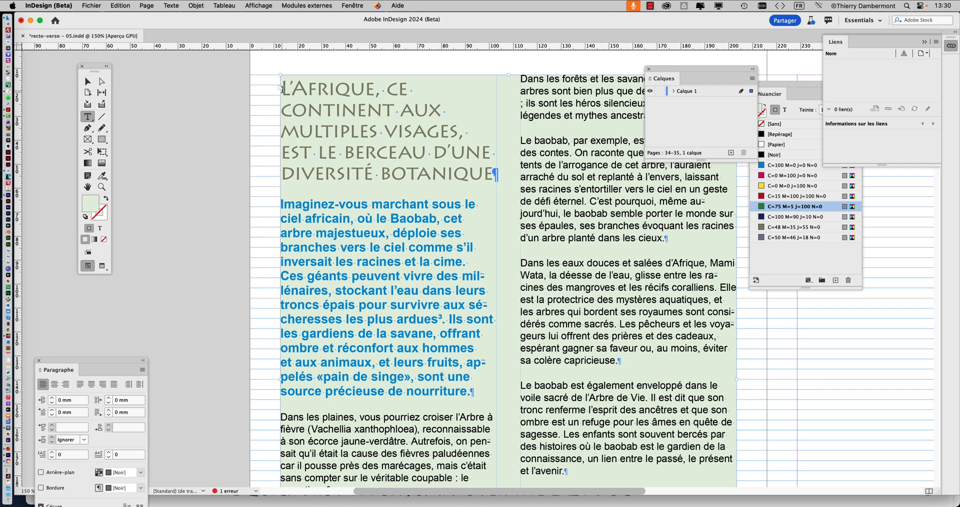
pyautogui.moveTo(283, 87); pyautogui.dragTo(497, 165)
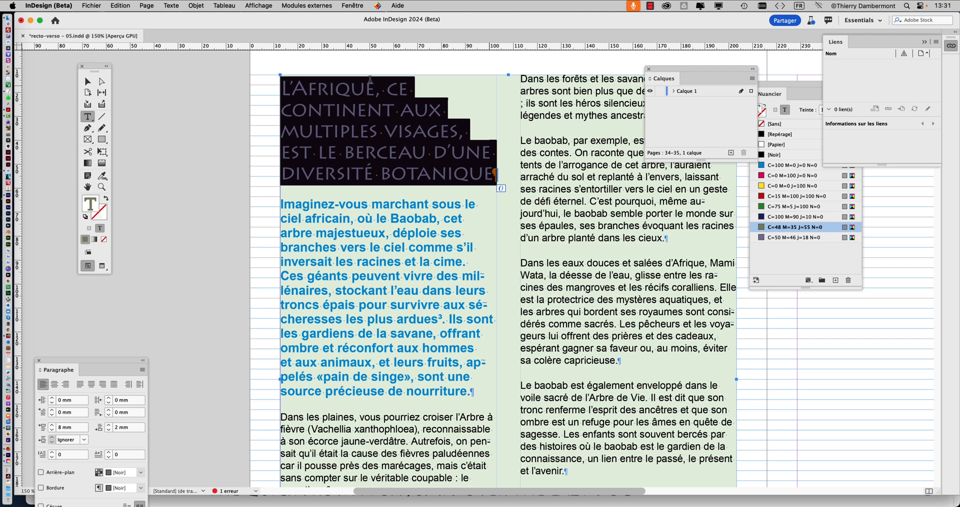
pyautogui.click(176, 5)
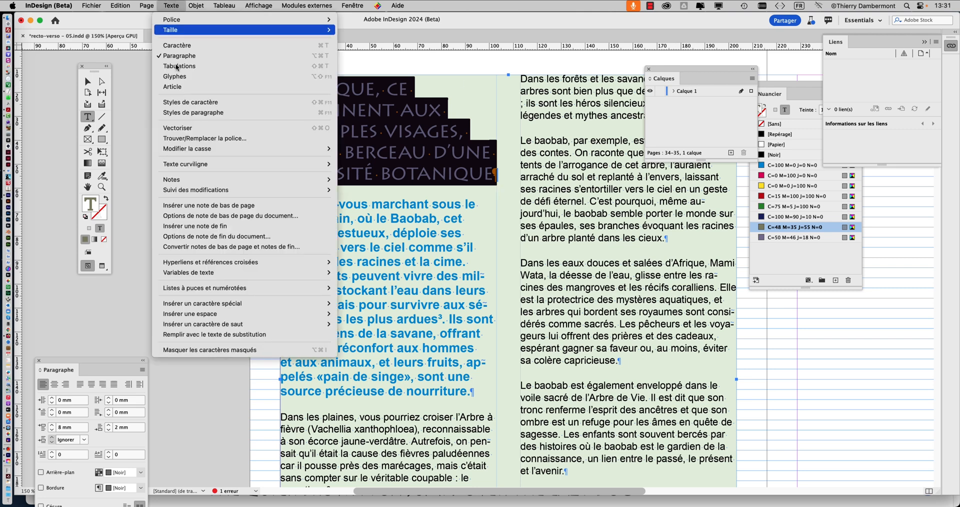
pyautogui.click(185, 46)
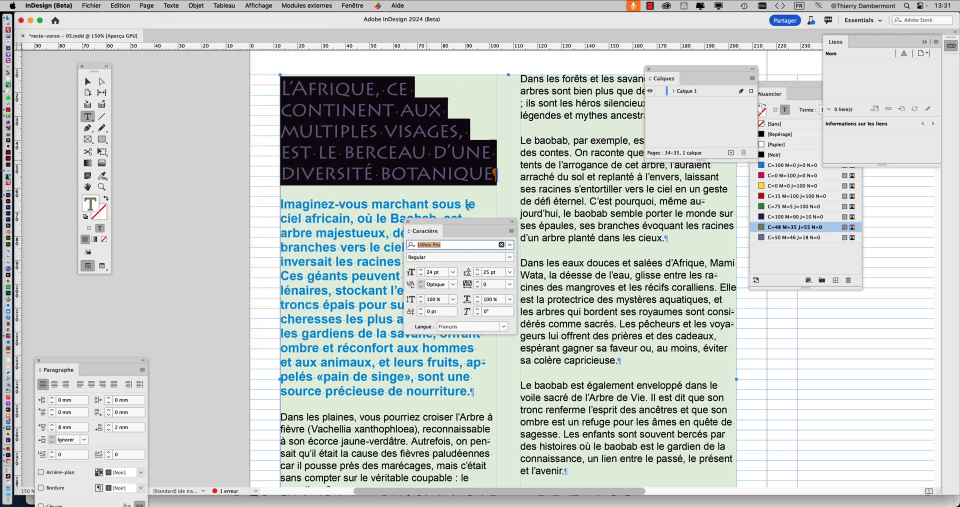
pyautogui.click(506, 257)
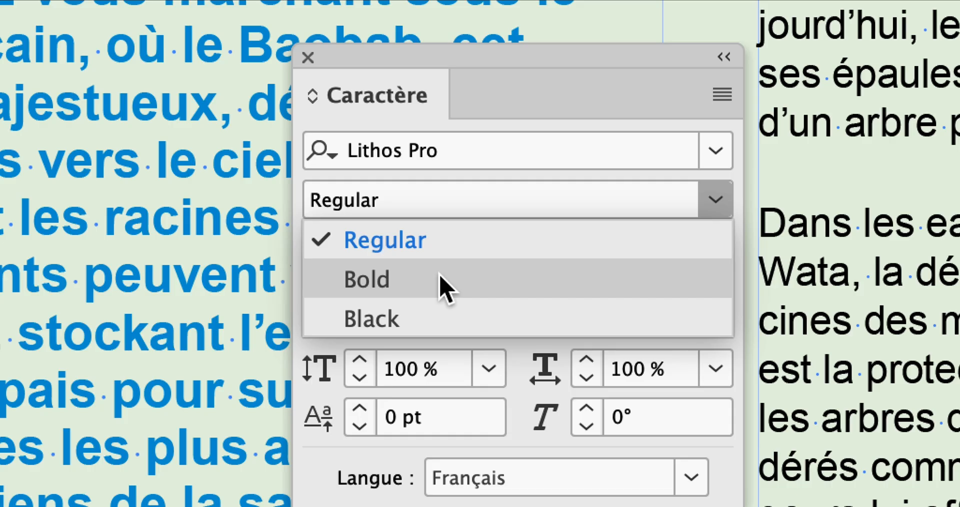
pyautogui.click(440, 272)
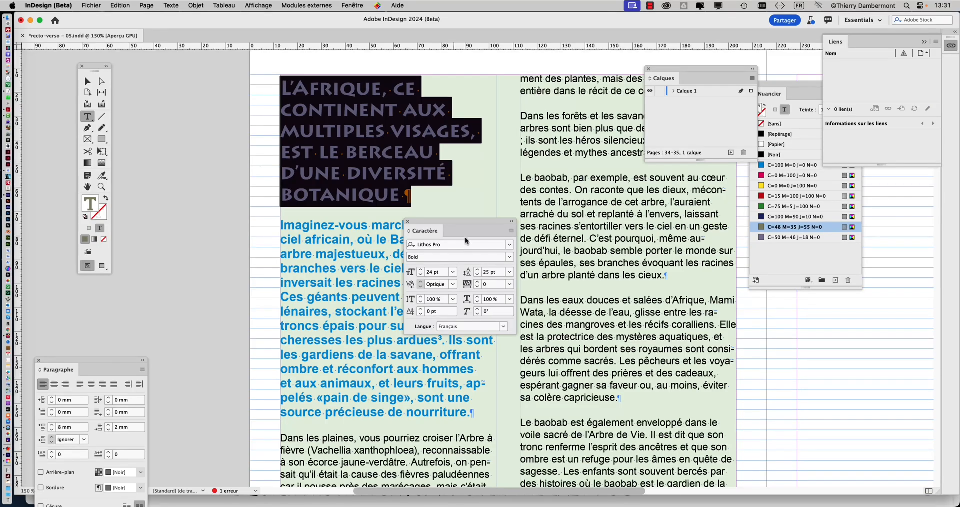
# Try the Black style of Lithos Pro on the selected title and return it to Bold
pyautogui.click(511, 259)
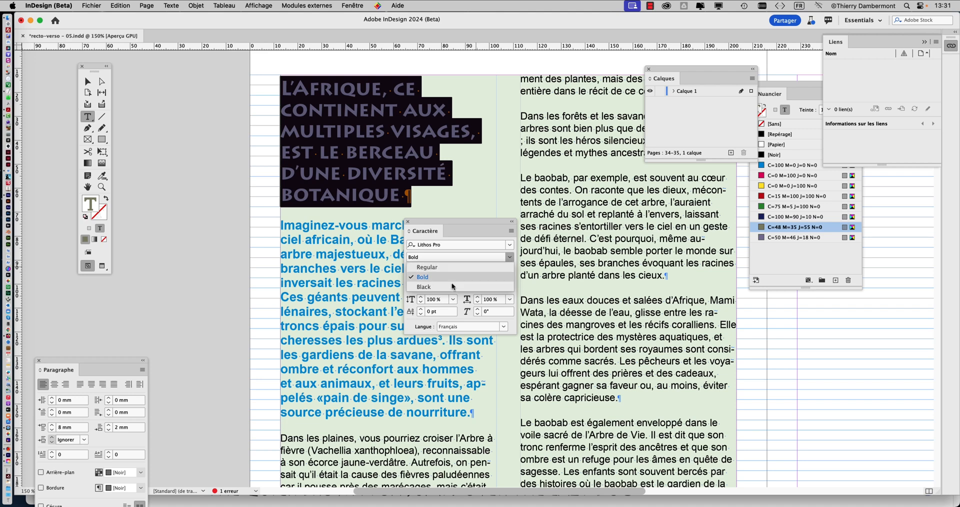
pyautogui.click(449, 289)
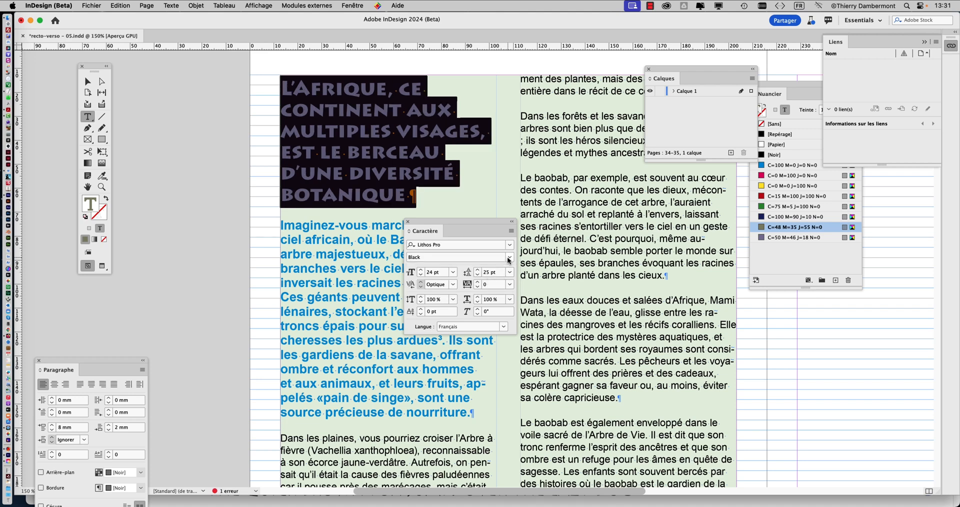
pyautogui.click(509, 257)
pyautogui.click(456, 276)
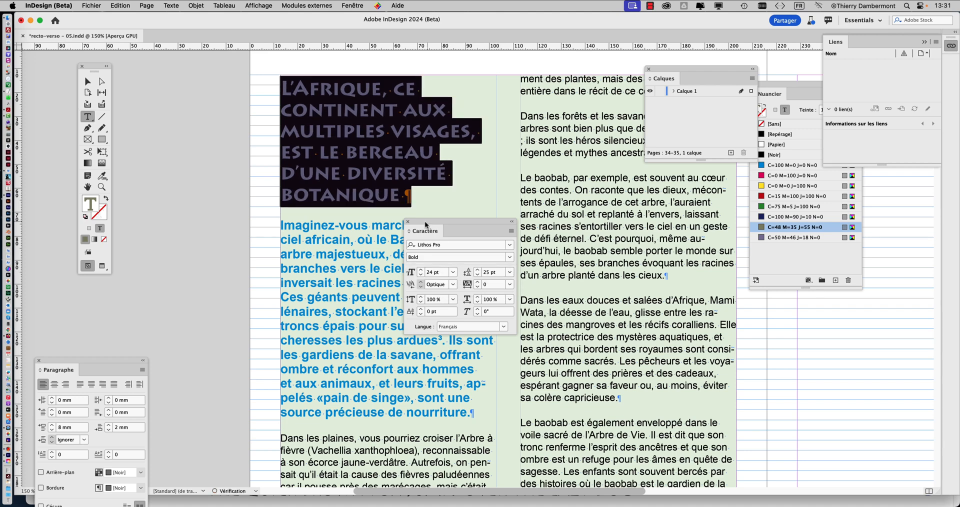
# Move the Caractère panel clear of the first text column and reselect the whole title text
pyautogui.moveTo(431, 228); pyautogui.dragTo(538, 65)
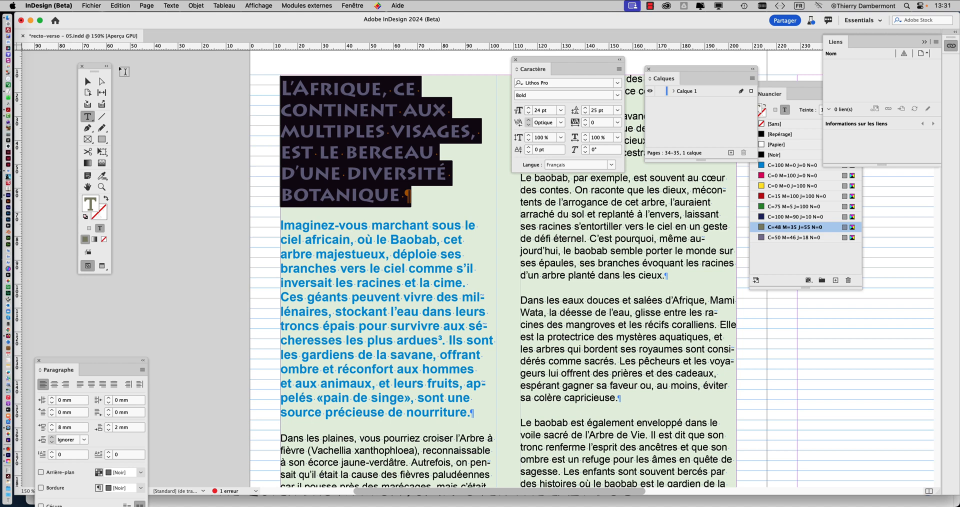
pyautogui.click(87, 81)
pyautogui.click(88, 116)
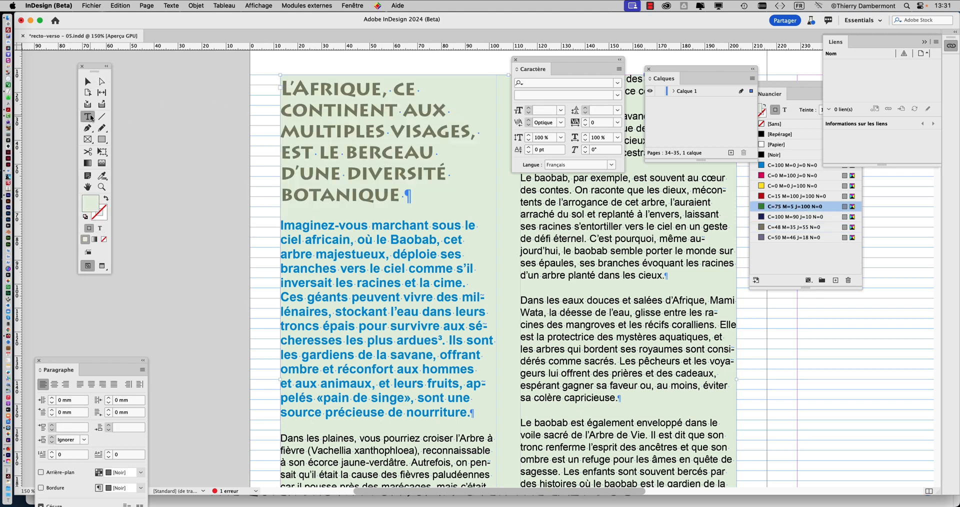
pyautogui.click(283, 87)
pyautogui.moveTo(283, 86); pyautogui.dragTo(414, 205)
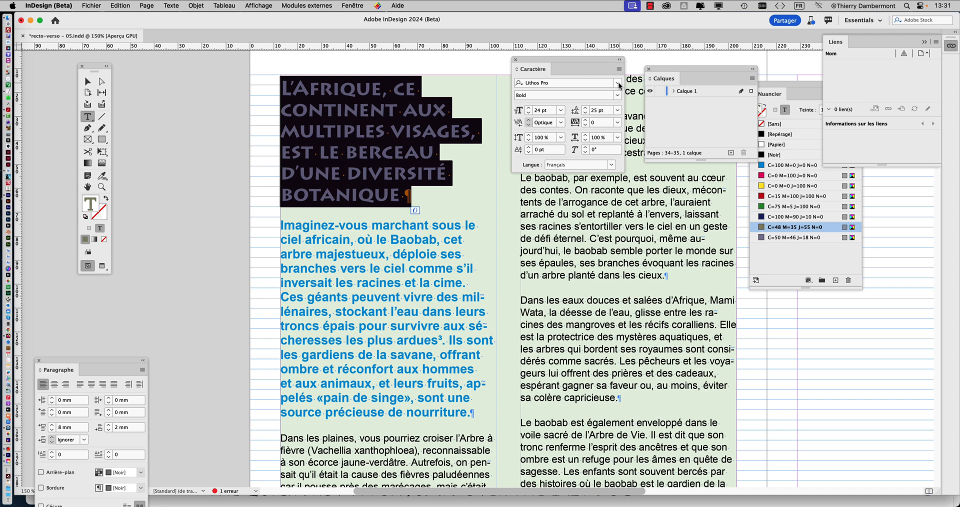
# Browse the available fonts with their live previews, choose Lithos Pro for the title, and close the font list
pyautogui.click(619, 83)
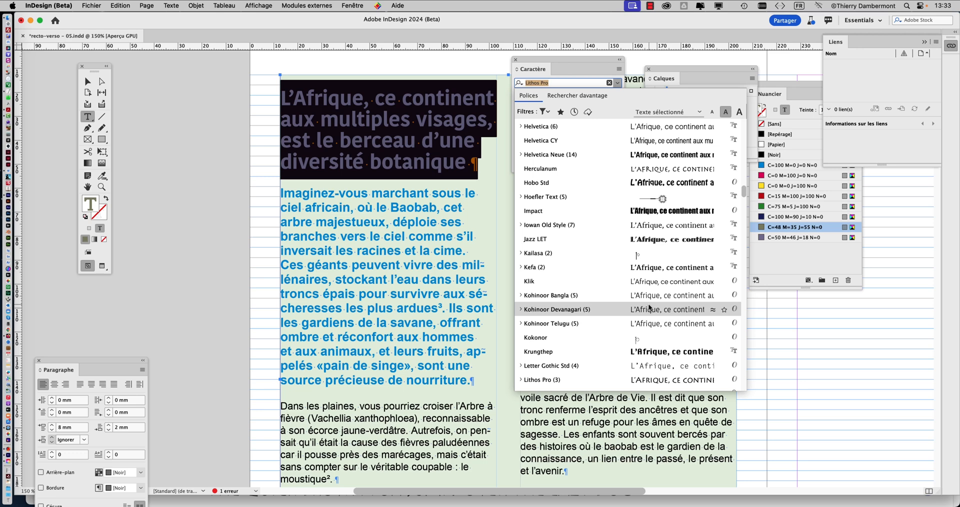
pyautogui.scroll(-5, 649, 309)
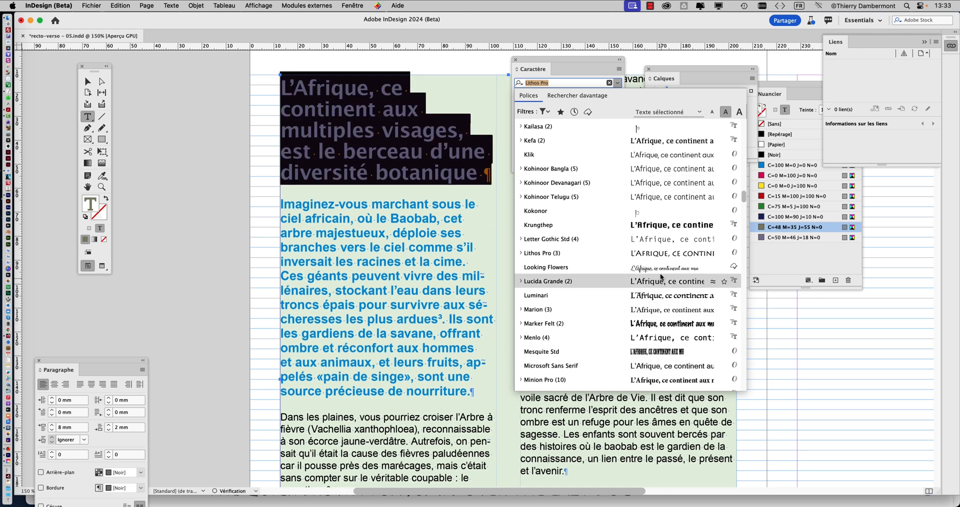
pyautogui.click(662, 254)
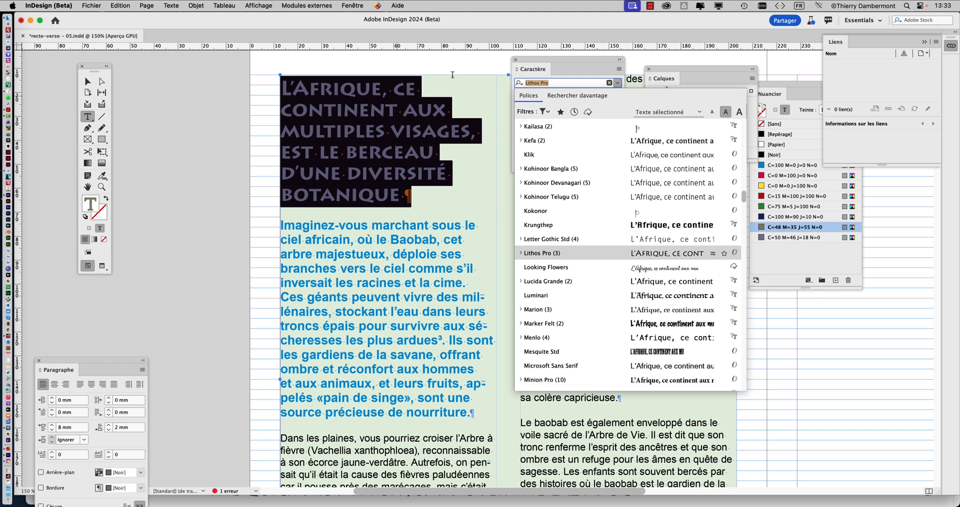
pyautogui.click(529, 61)
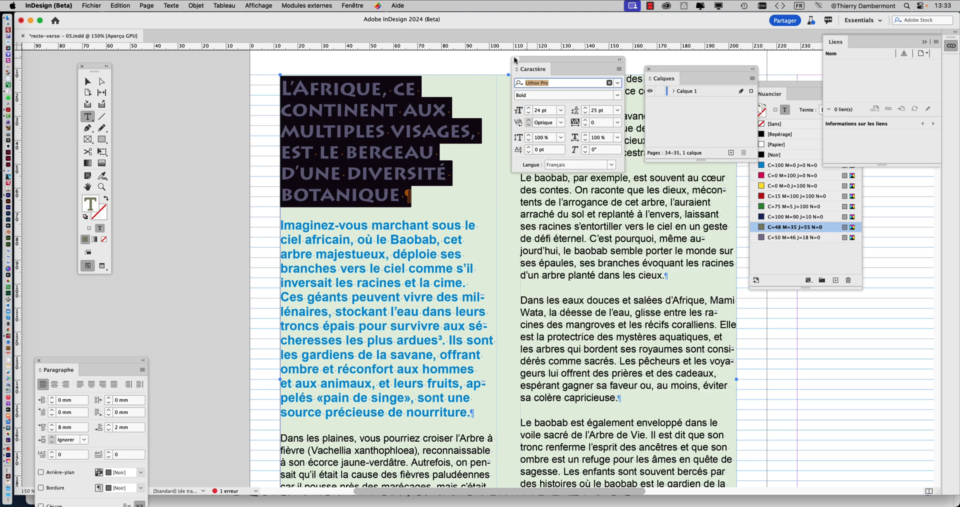
# Close the Caractère panel, deselect the text frame, and move the Calques panel farther off the second text column
pyautogui.click(515, 60)
pyautogui.click(87, 80)
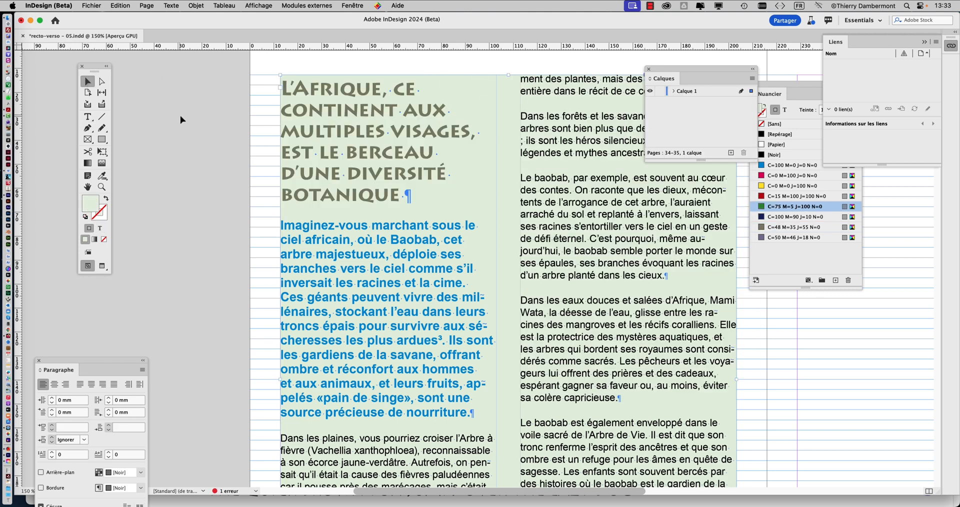
pyautogui.click(195, 165)
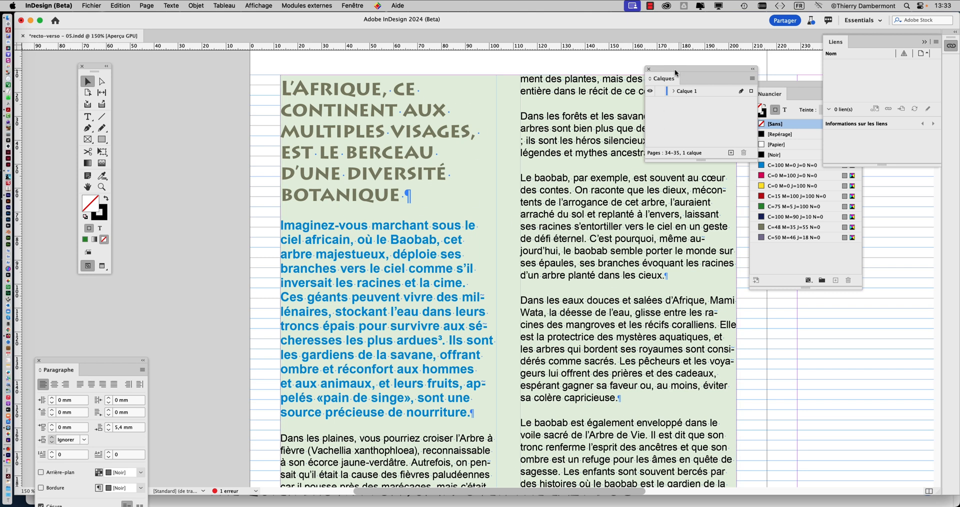
pyautogui.moveTo(668, 68); pyautogui.dragTo(751, 61)
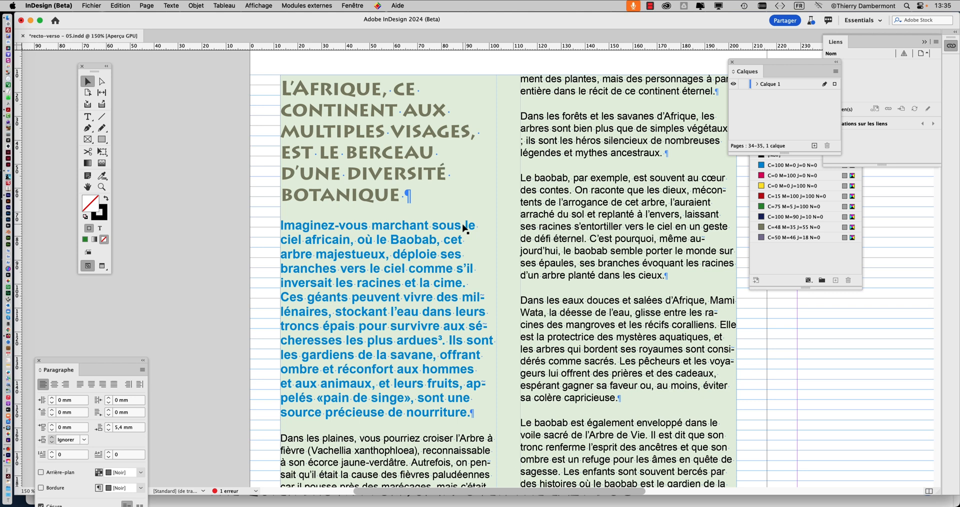
# Switch to TextEdit from the recently used applications and create a new blank document
pyautogui.click(13, 6)
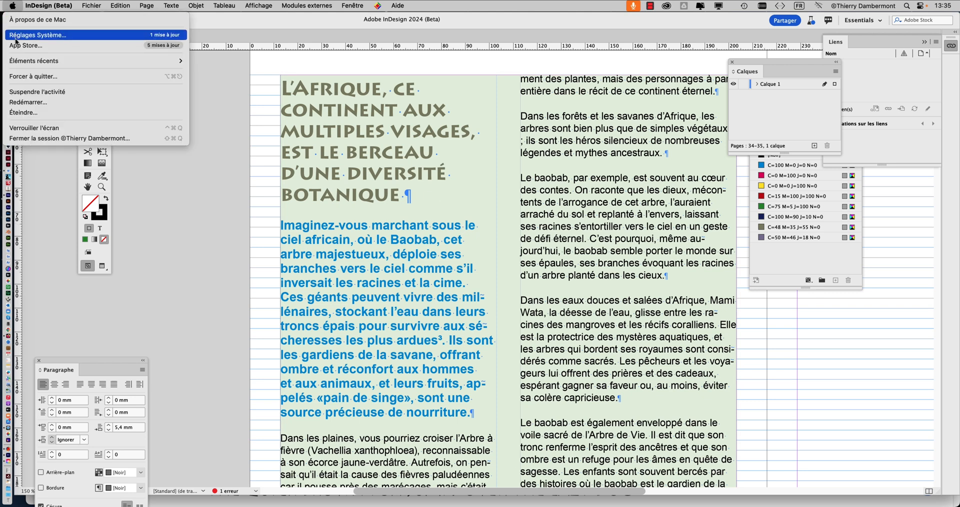
pyautogui.moveTo(25, 61)
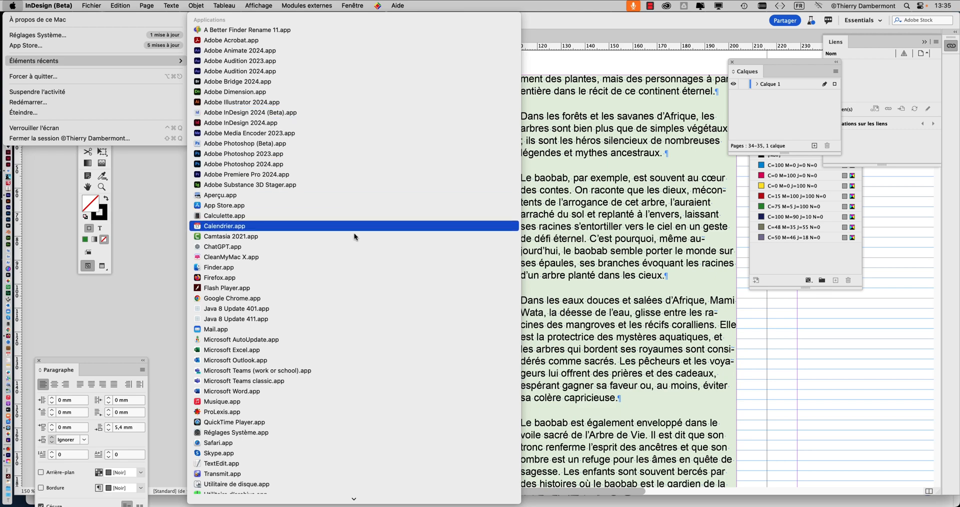
pyautogui.scroll(-3, 320, 300)
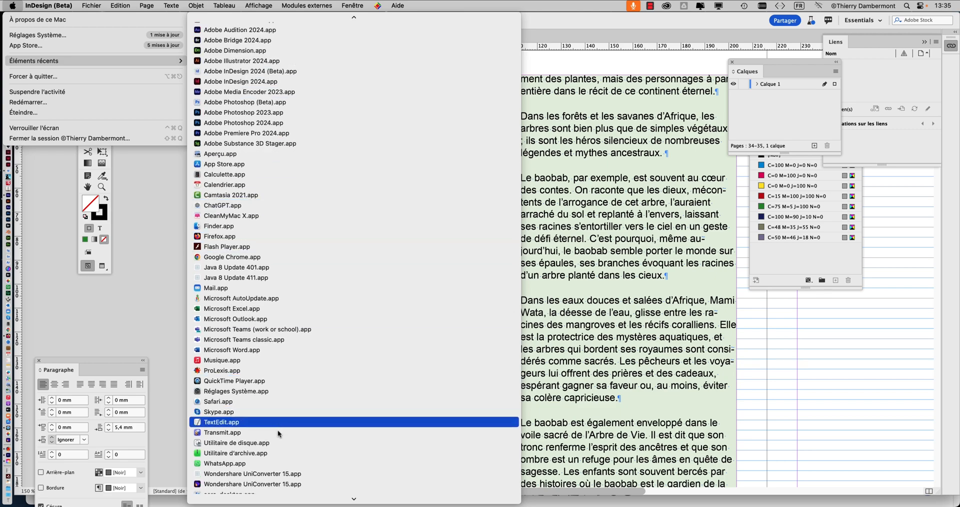
pyautogui.click(279, 423)
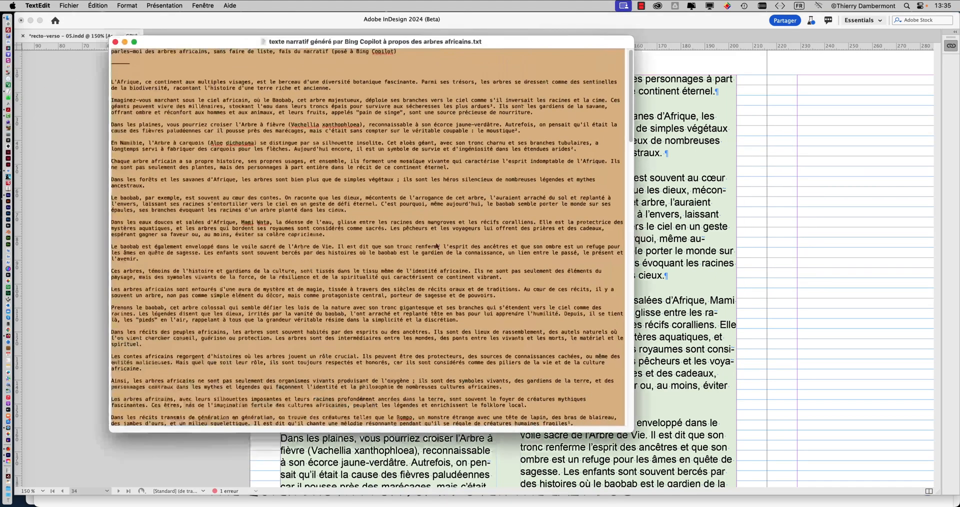
pyautogui.click(68, 6)
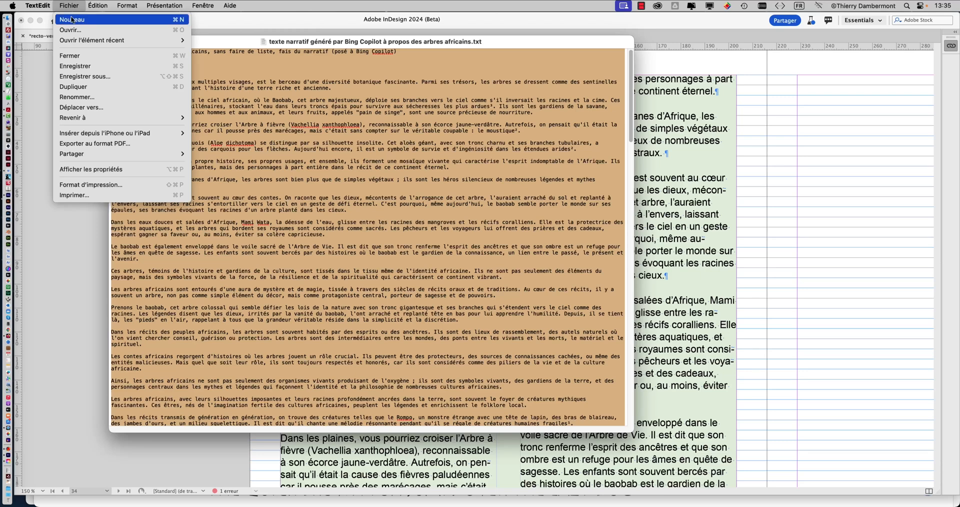
pyautogui.click(72, 19)
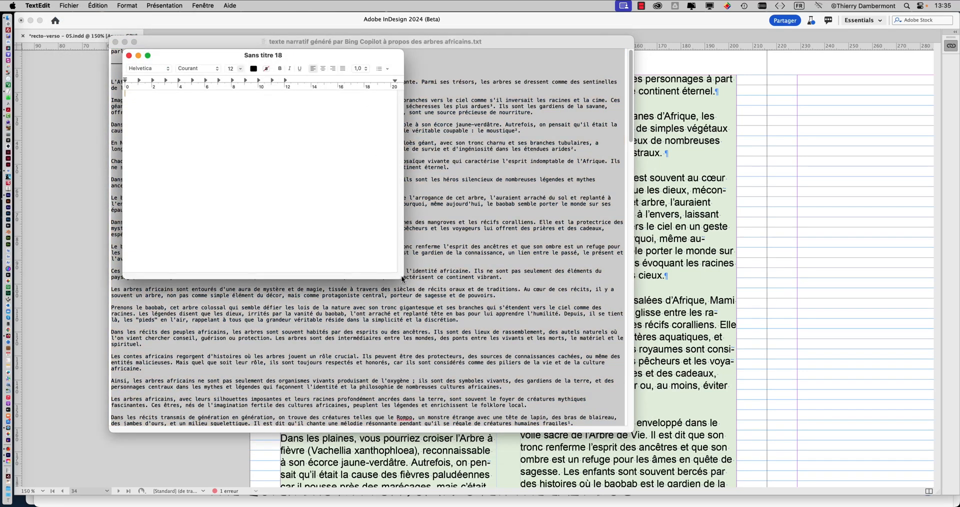
# Set the blank document's font size to 60 and enlarge its window to cover most of the screen
pyautogui.moveTo(403, 279); pyautogui.dragTo(783, 441)
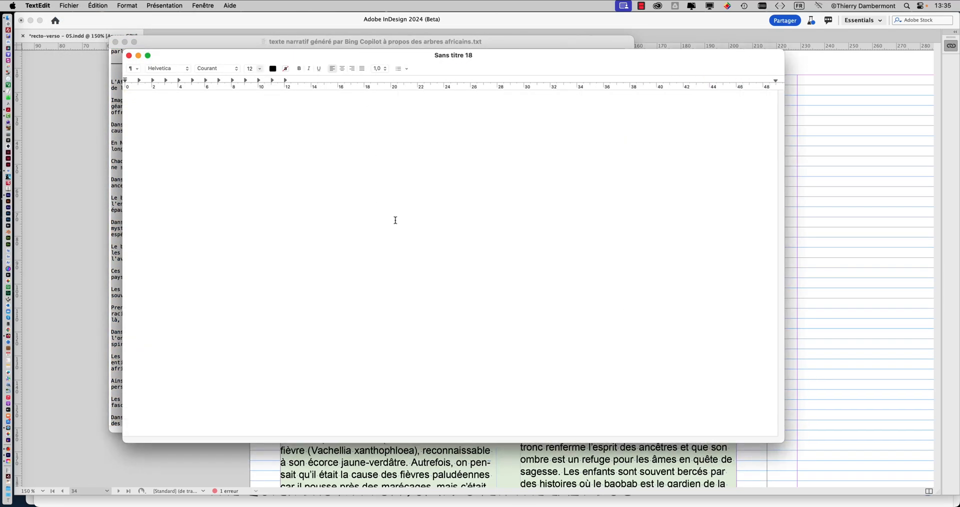
pyautogui.doubleClick(248, 68)
pyautogui.write('60')
pyautogui.click(184, 120)
pyautogui.moveTo(170, 53); pyautogui.dragTo(138, 30)
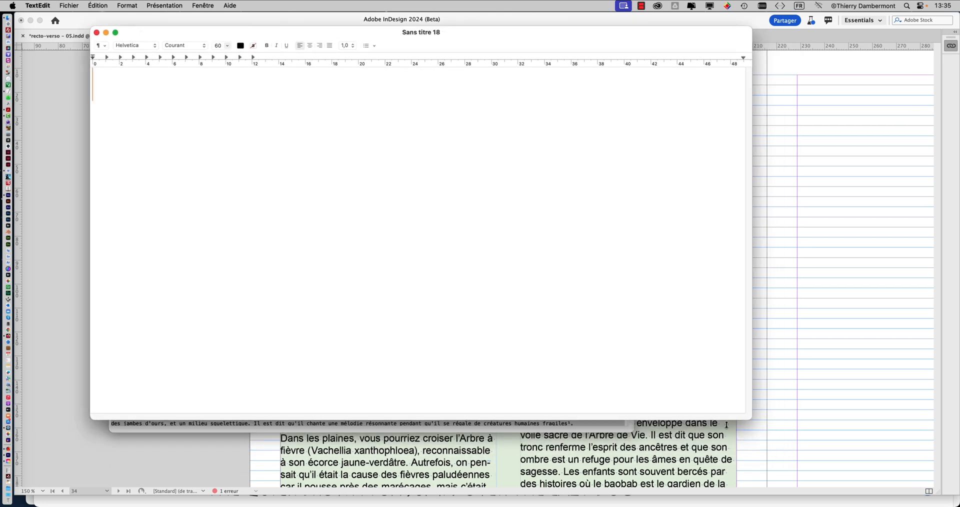
pyautogui.moveTo(750, 420); pyautogui.dragTo(933, 489)
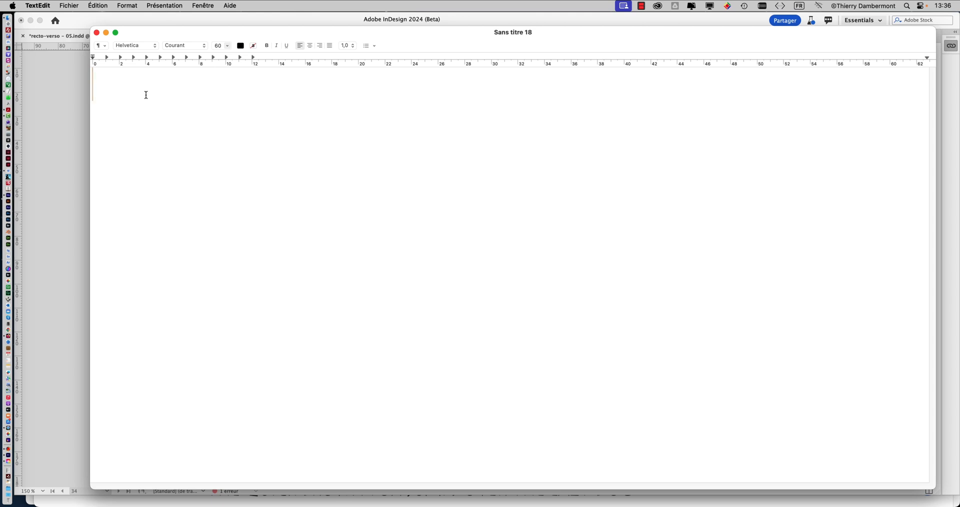
# Write "vous avez ID en français, il est installé sur l'ordi." on the second line of the note
pyautogui.press('Return')
pyautogui.write('vous')
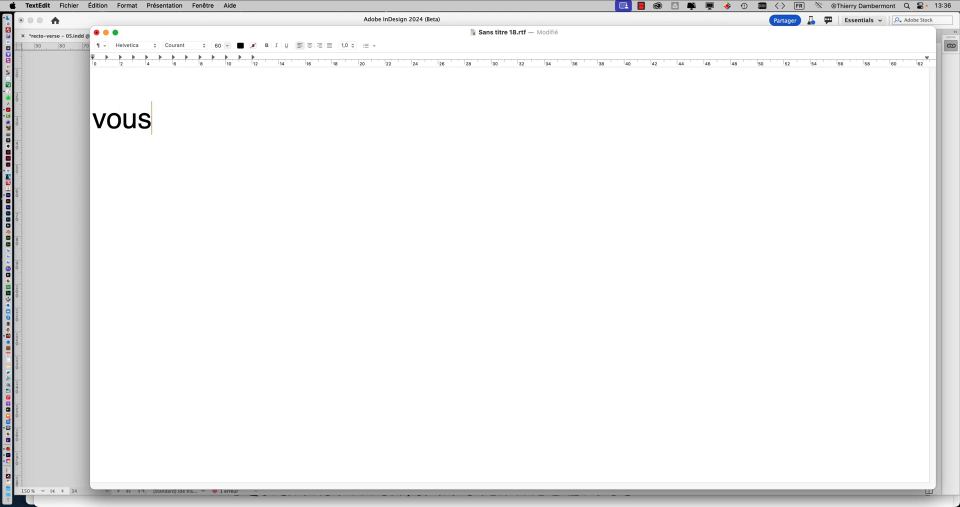
pyautogui.write(' avez ID en fraç')
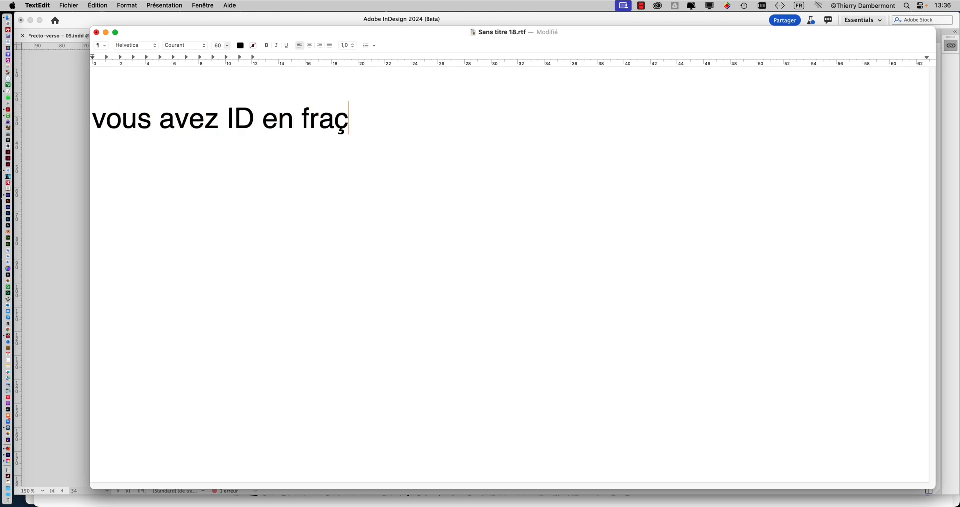
pyautogui.press('BackSpace')
pyautogui.write('n')
pyautogui.write('çais, il s')
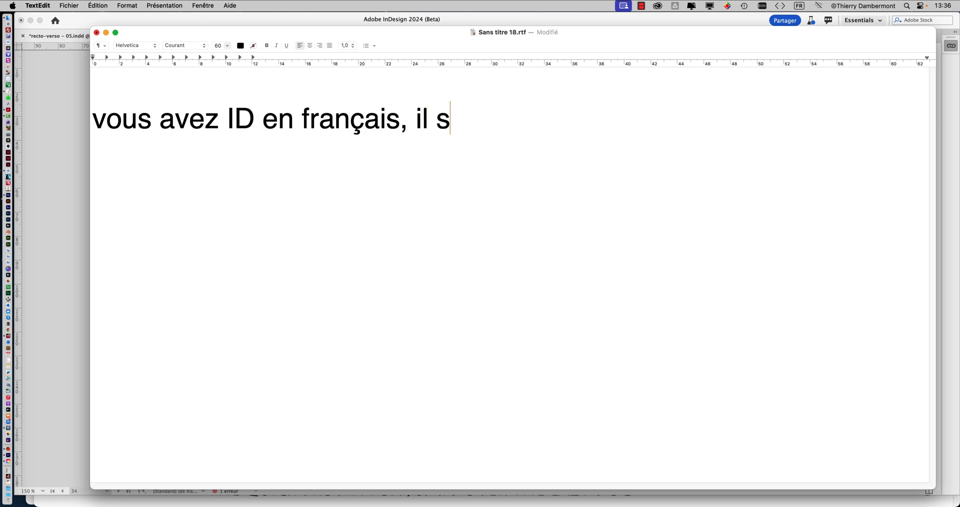
pyautogui.press('BackSpace')
pyautogui.write('est')
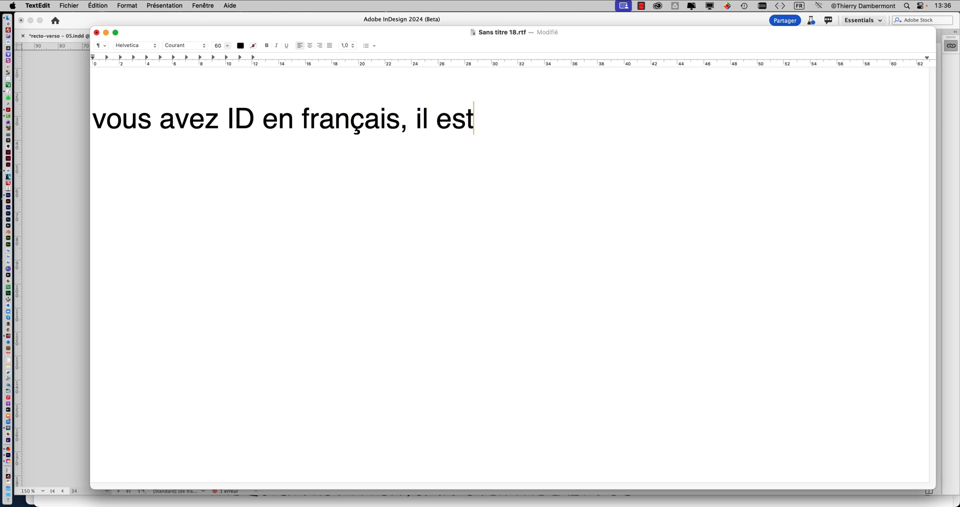
pyautogui.write(" installé sur l'ordi.")
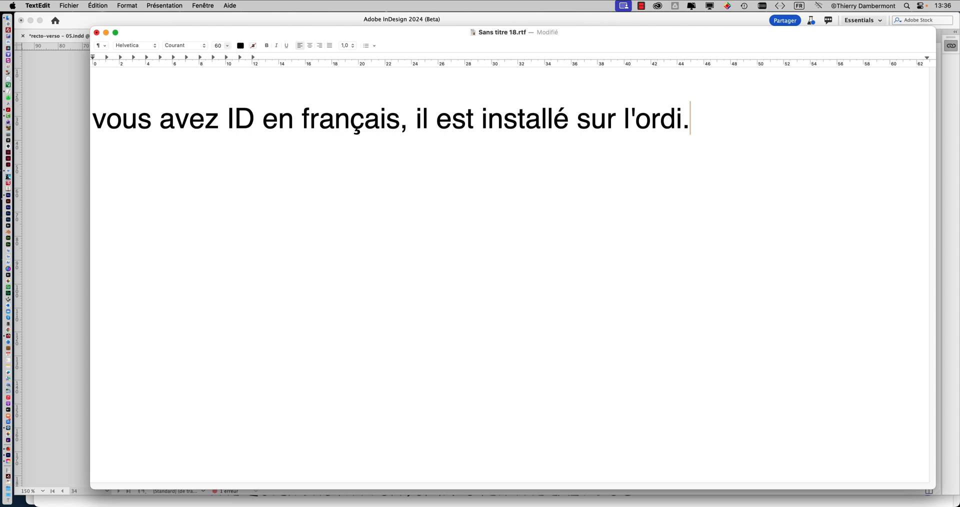
# Start a new paragraph, separated by a blank line, with "vous allez dans le manager d'application, dans les préférences du manager"
pyautogui.press('Return')
pyautogui.press('Return')
pyautogui.write('vous alle')
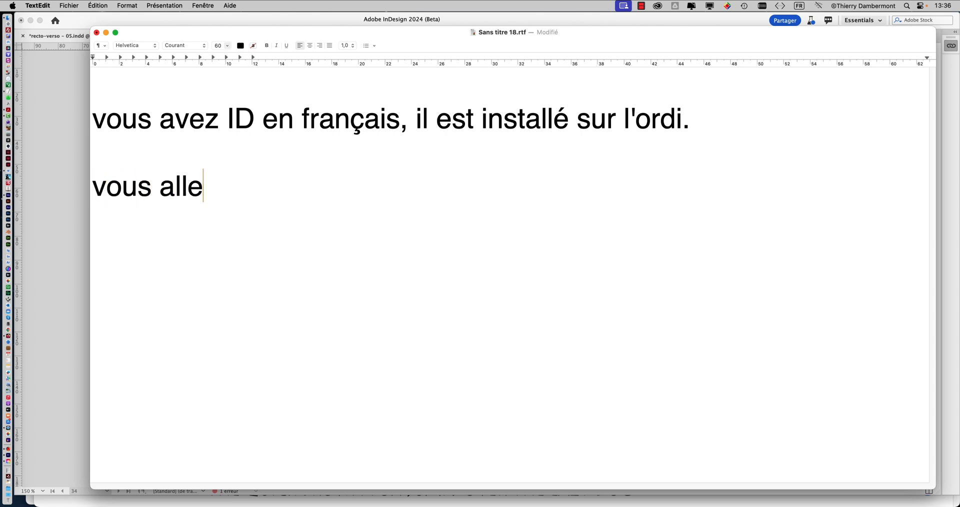
pyautogui.write('z dans le manager')
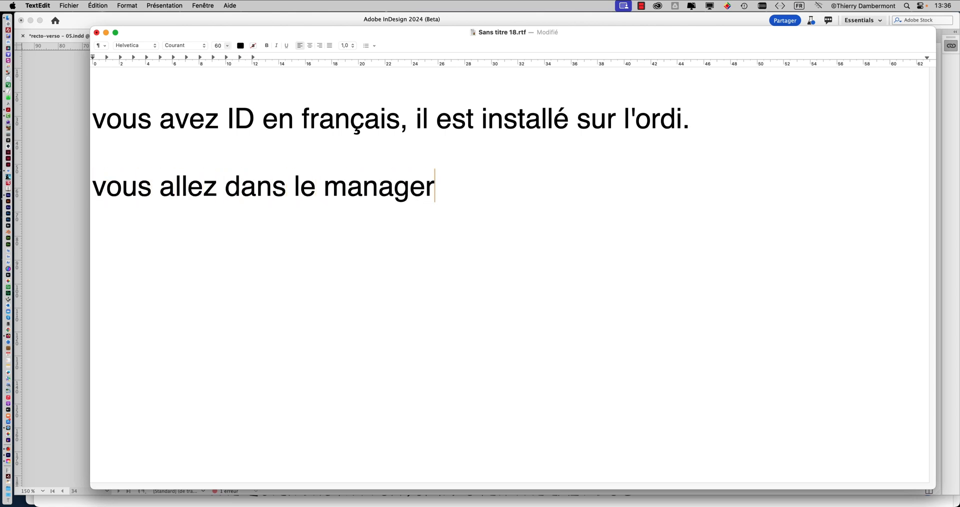
pyautogui.write(" d'applic")
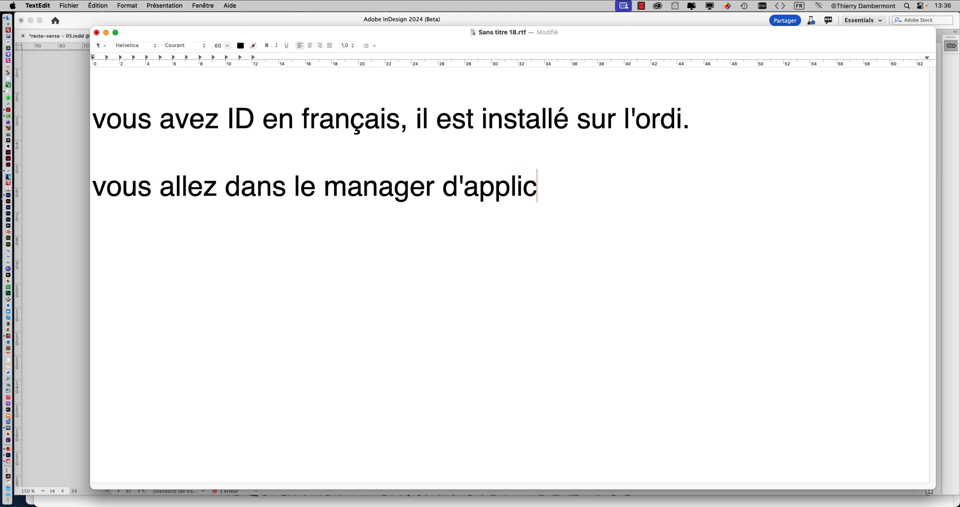
pyautogui.write('ation,  dans les pre')
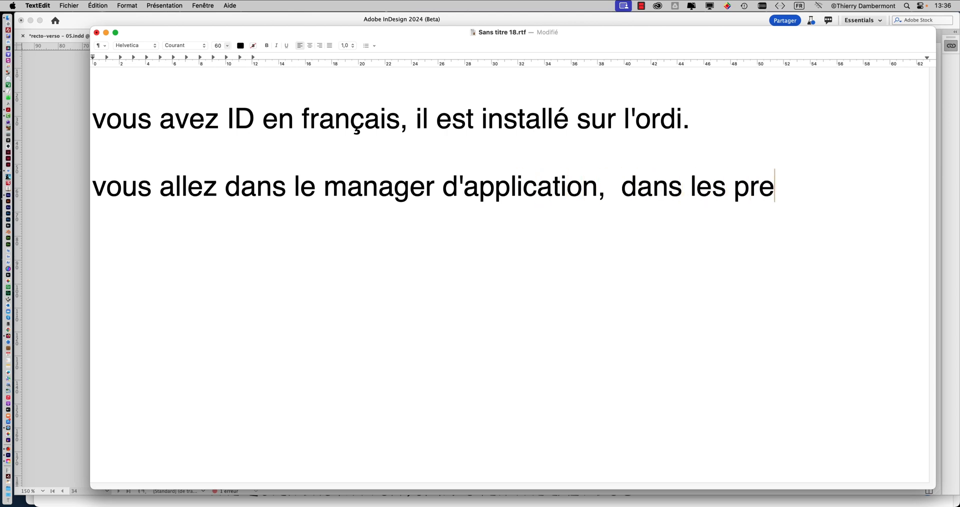
pyautogui.press('BackSpace')
pyautogui.write('éfér')
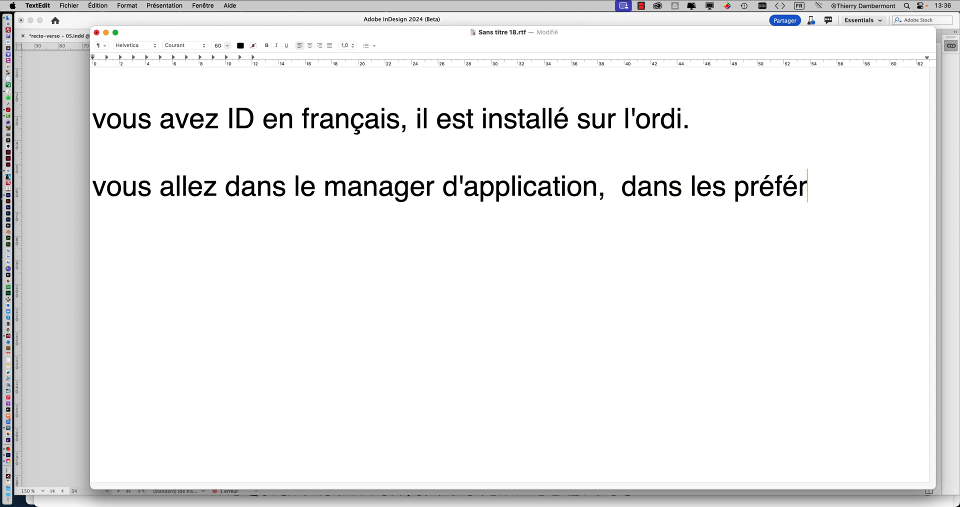
pyautogui.write('ences du man')
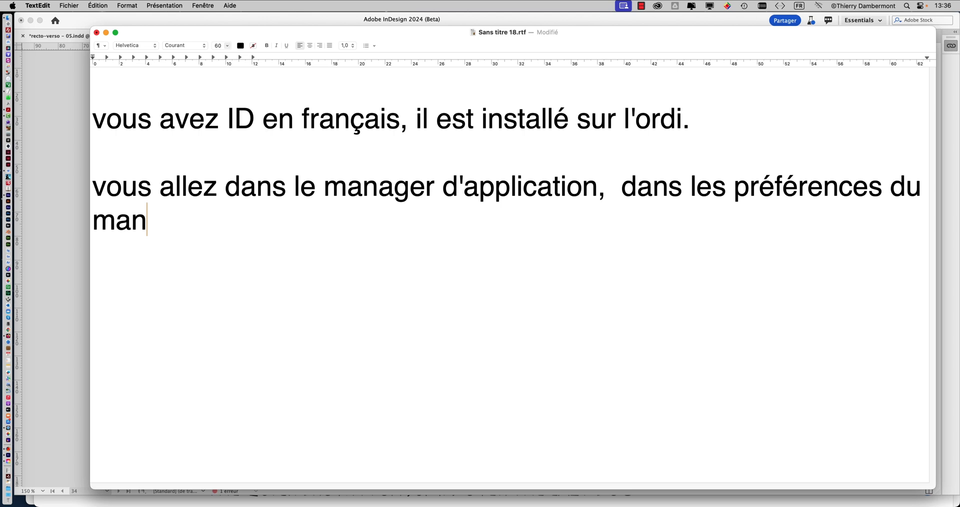
pyautogui.write('ager;')
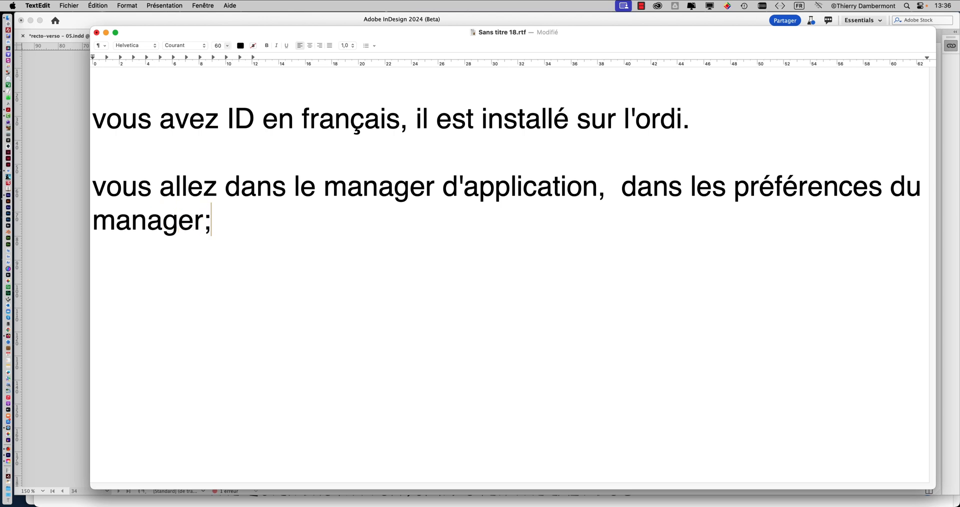
pyautogui.press('BackSpace')
# Continue the manager sentence with ", et vous indiquez l'arabe en tant", correcting the typing errors
pyautogui.write(', et vous ')
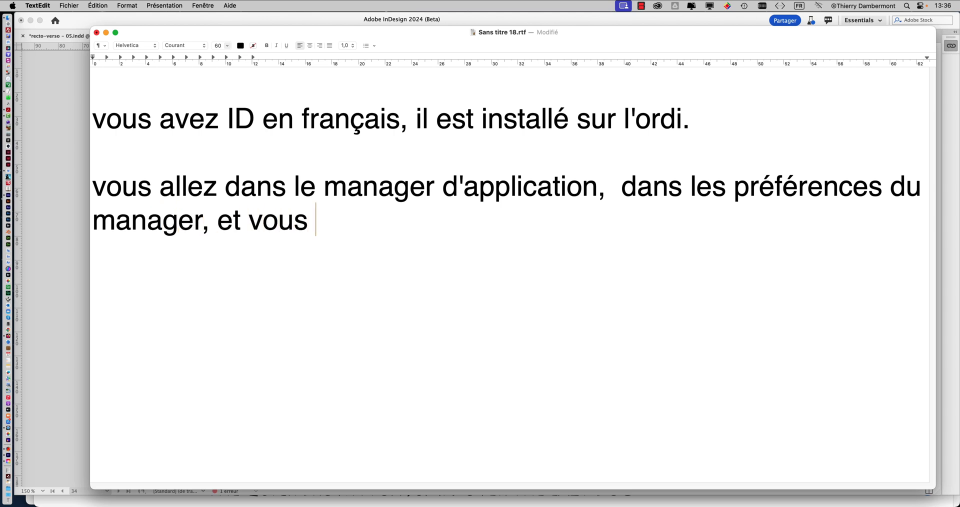
pyautogui.write("nindiquez l'ar")
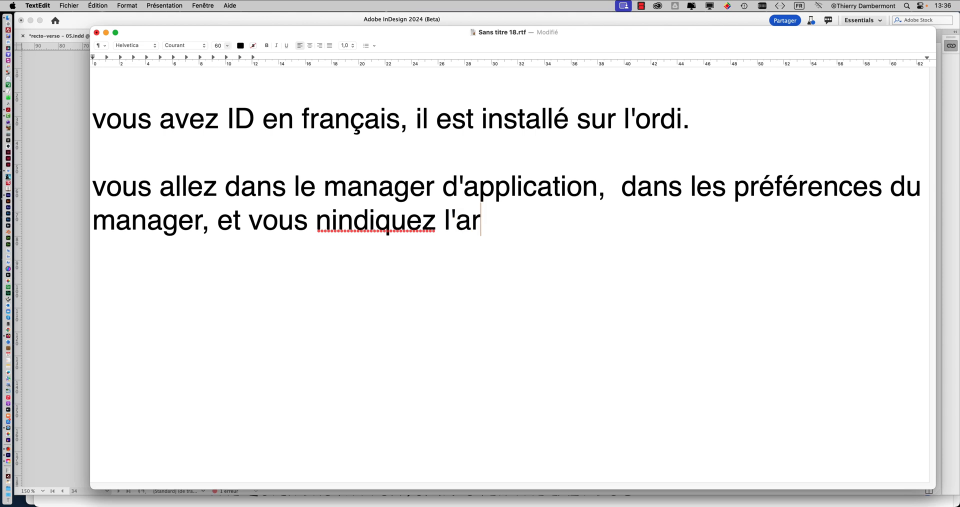
pyautogui.press('BackSpace')
pyautogui.click(330, 220)
pyautogui.press('BackSpace')
pyautogui.click(486, 226)
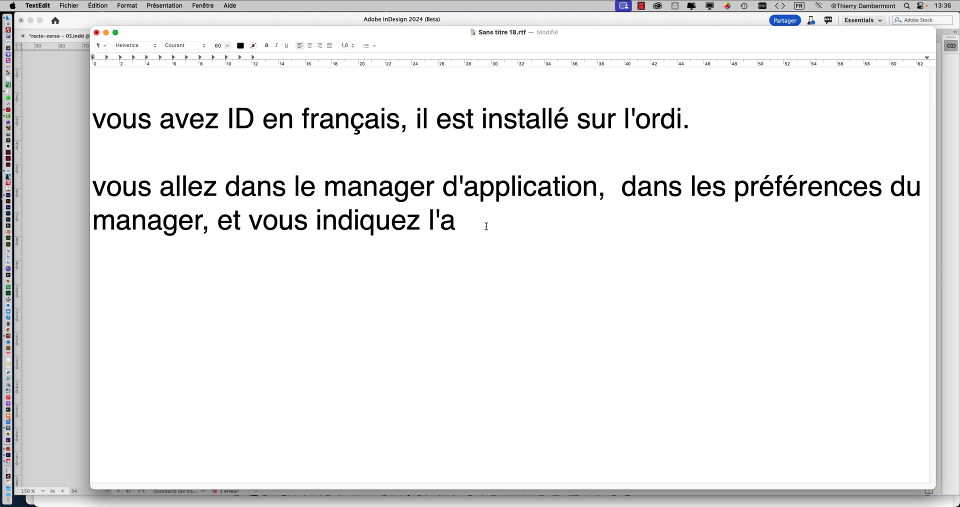
pyautogui.write('ra')
pyautogui.write('ble')
pyautogui.press('BackSpace')
pyautogui.press('BackSpace')
pyautogui.write('e en tant ')
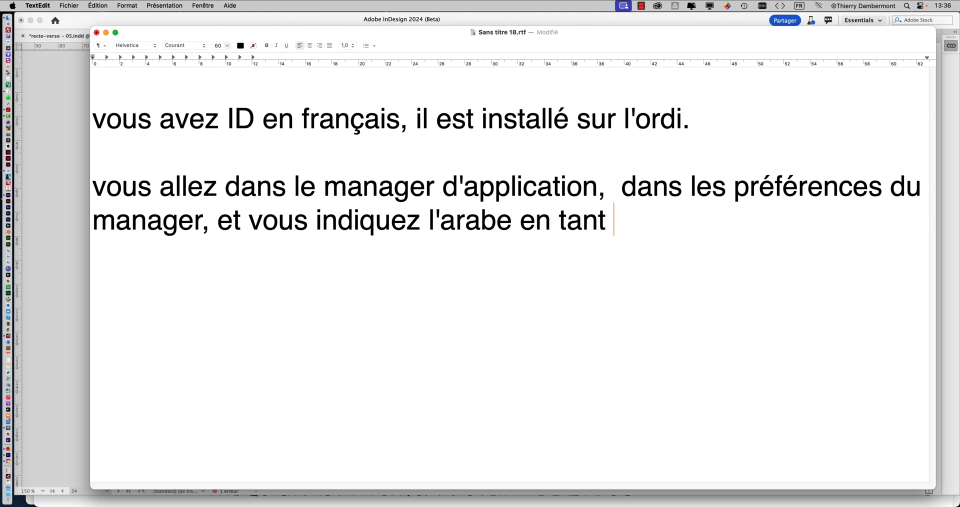
# Complete the sentence about Arabic with "que langue de l'application (menu, etc)."
pyautogui.write("que langue de l'")
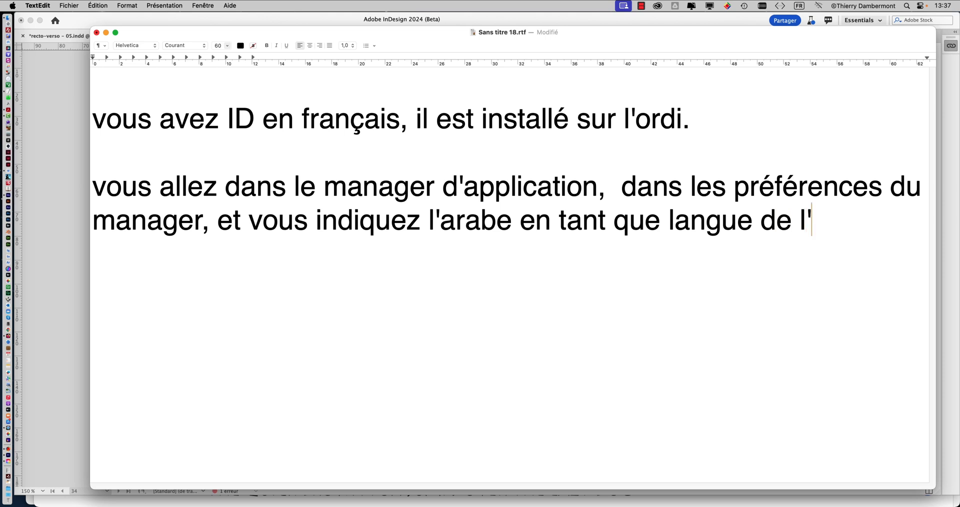
pyautogui.write('application ')
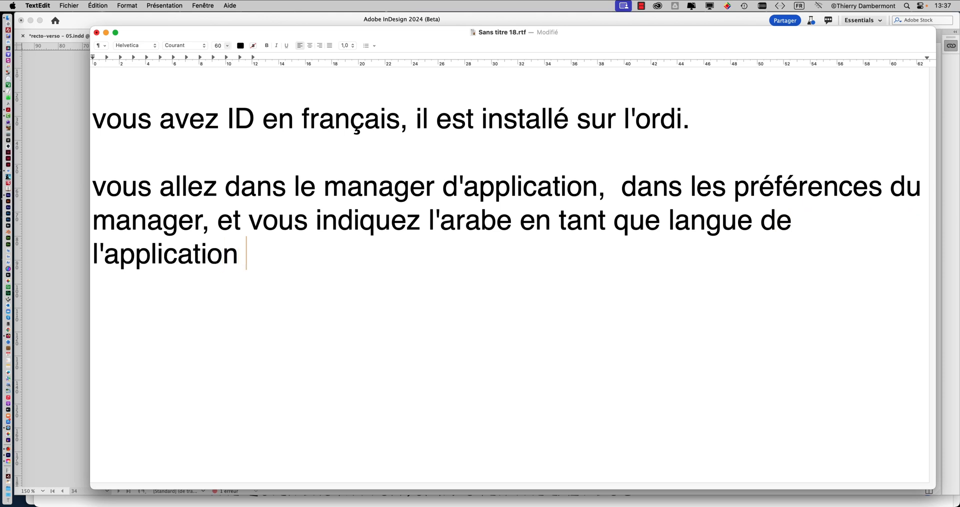
pyautogui.write('(menu,')
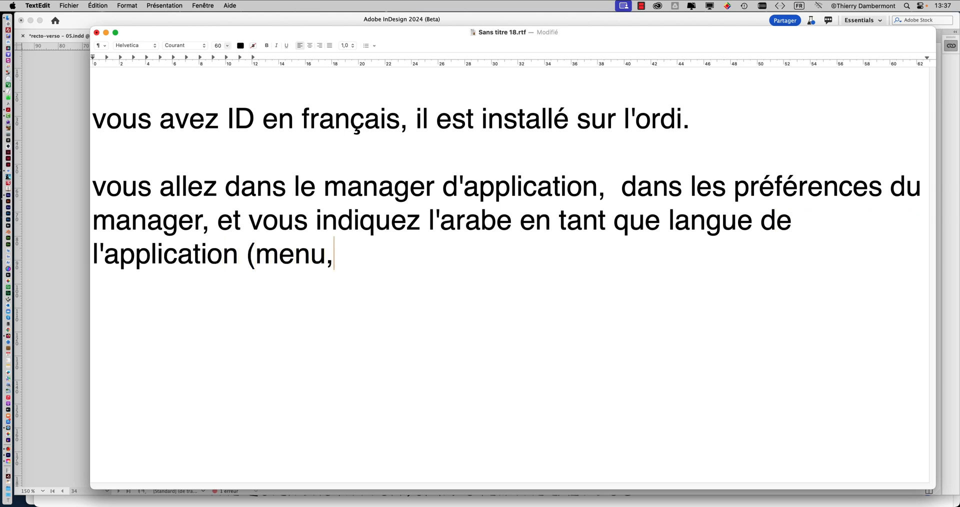
pyautogui.write(' etc).  ')
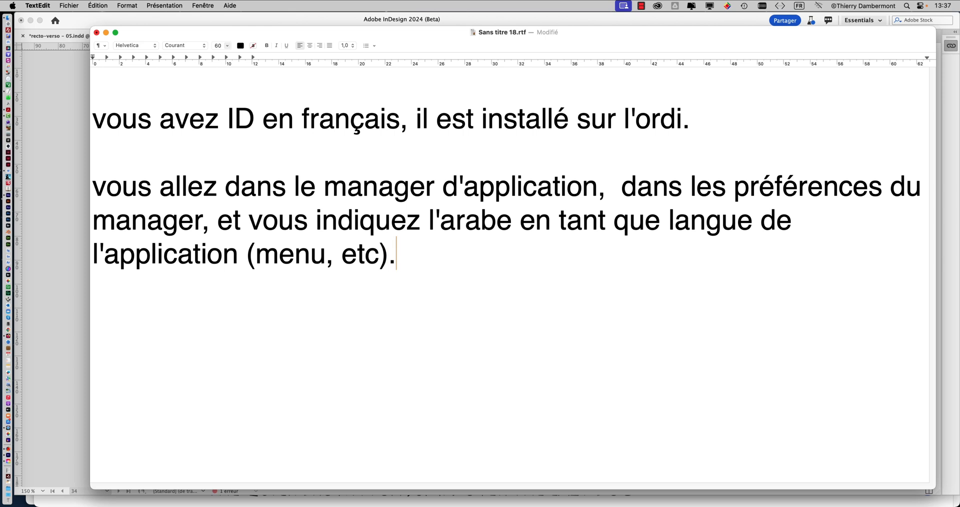
# Start a third paragraph after a blank line with "vous lancez l'appli vous allez remarquer que dans les palettes"
pyautogui.write("vous lancez l'")
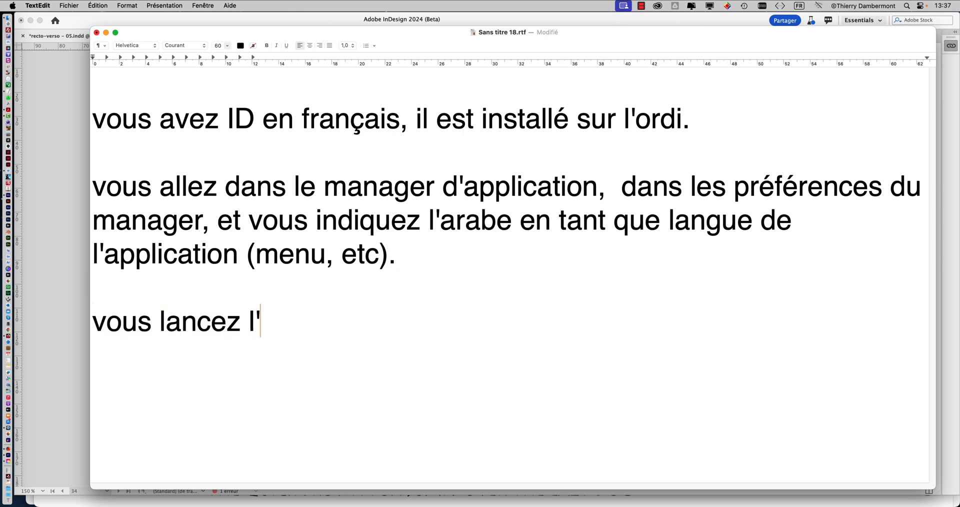
pyautogui.write('appli v')
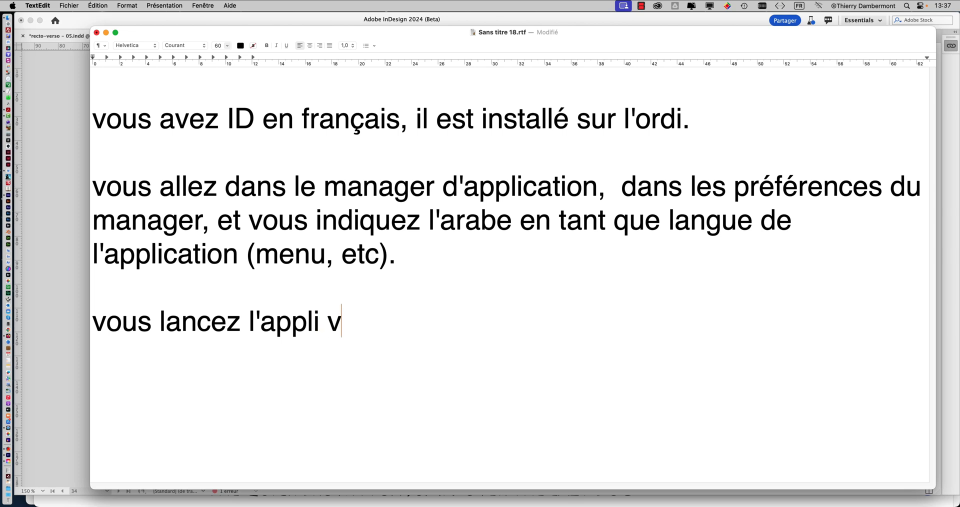
pyautogui.write('ous allez re')
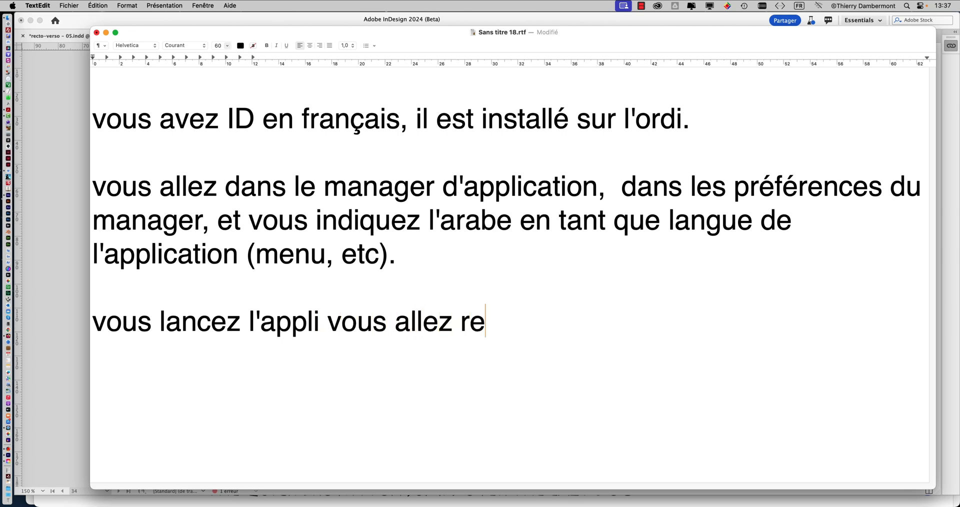
pyautogui.write('marquer que dans l')
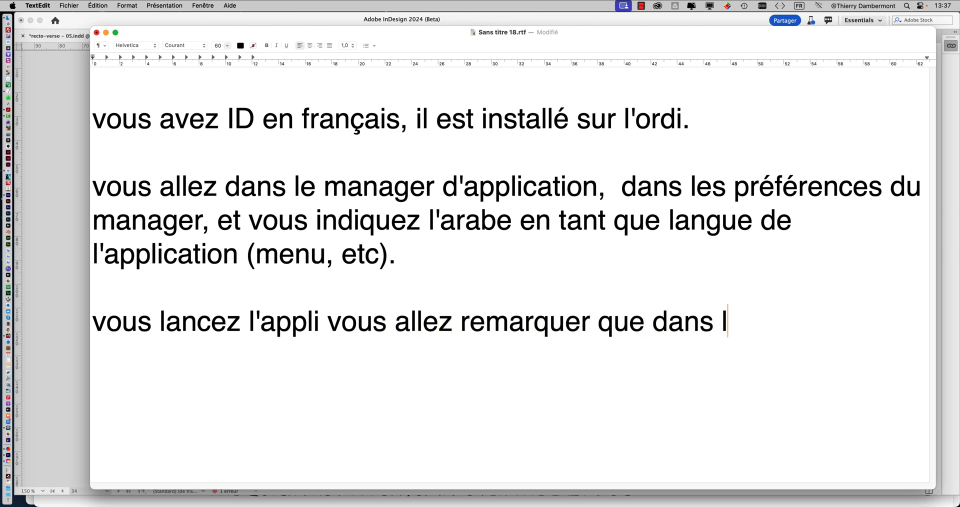
pyautogui.write('es palete')
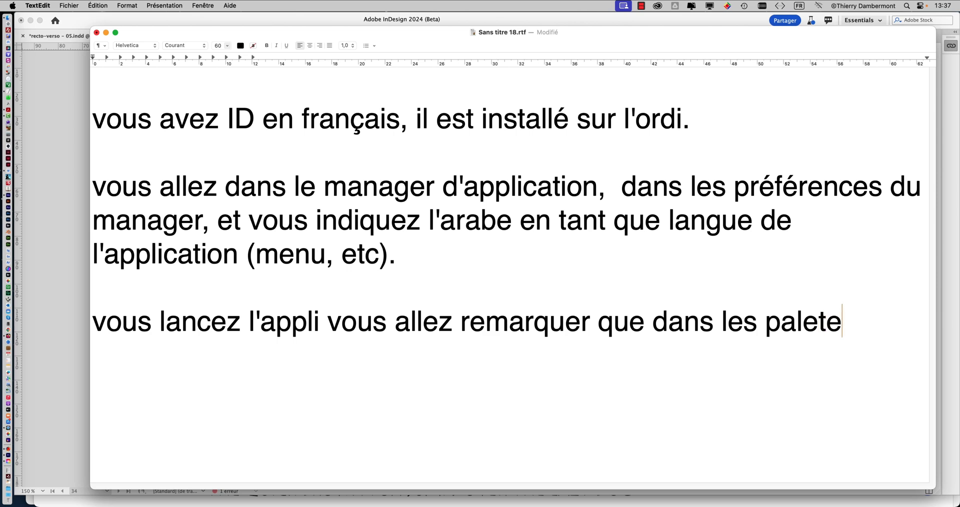
pyautogui.press('BackSpace')
pyautogui.write('tes ')
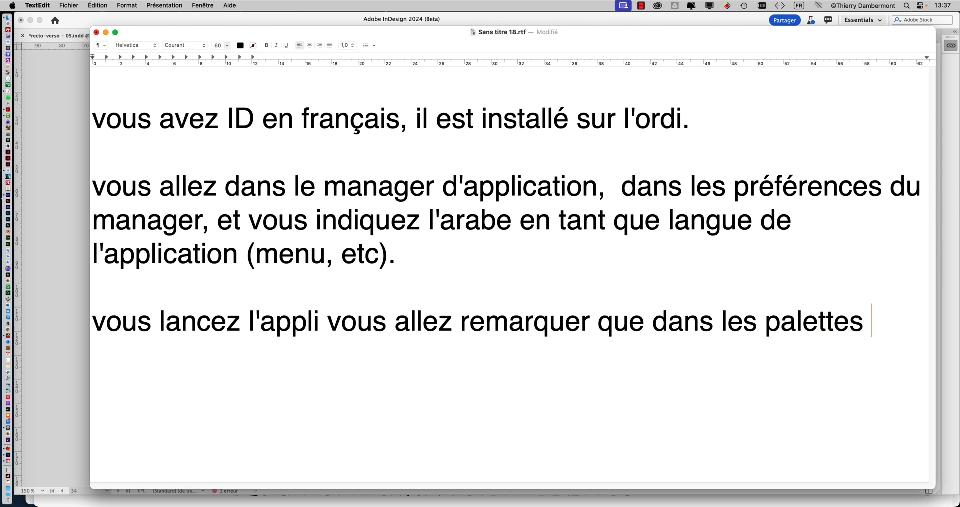
# Complete the palettes sentence with "comme paragraphe il y a des icones en plus pour par exemple écrire de droite à gauche."
pyautogui.write('comme pa')
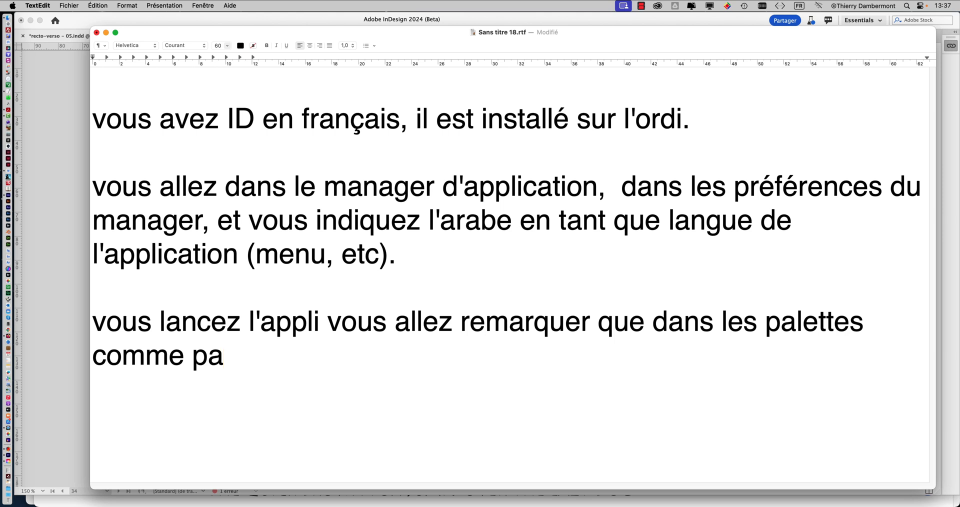
pyautogui.write('ragraphe i')
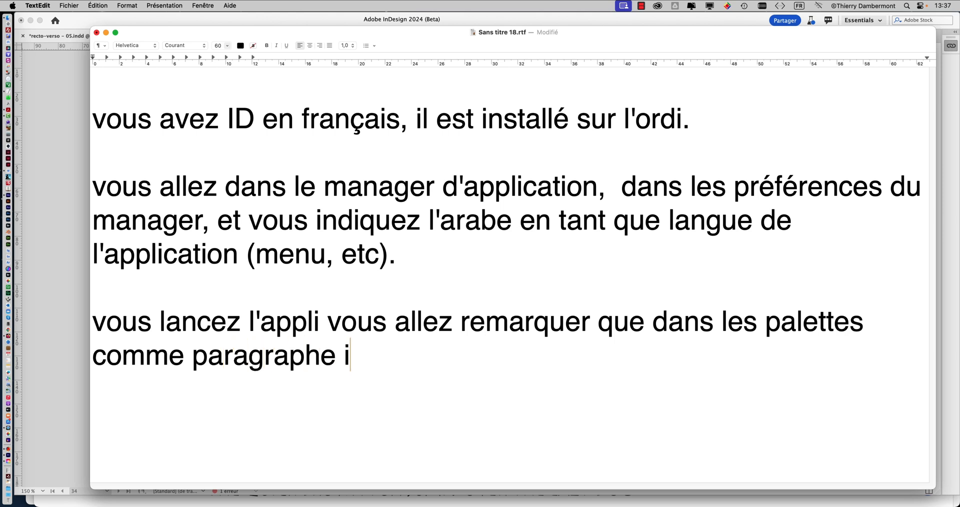
pyautogui.write('l y a de')
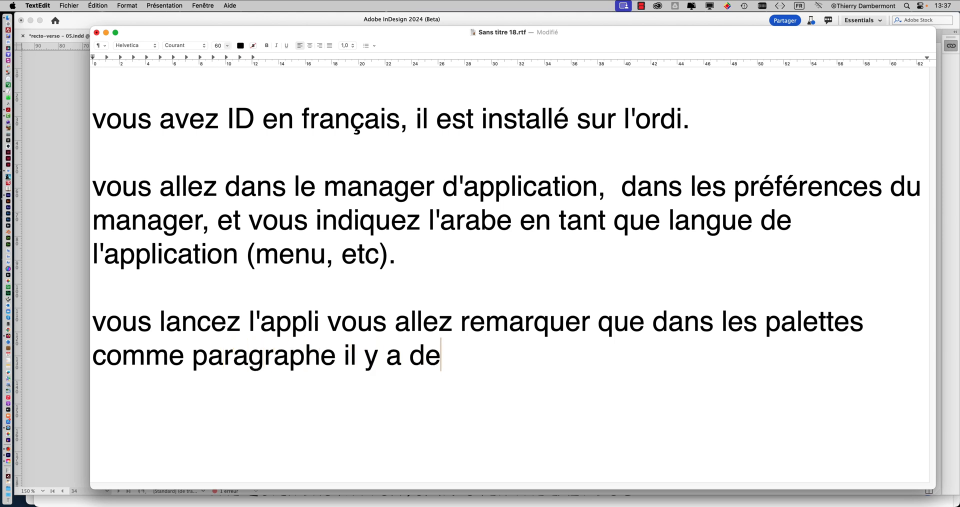
pyautogui.write('s icones en plus')
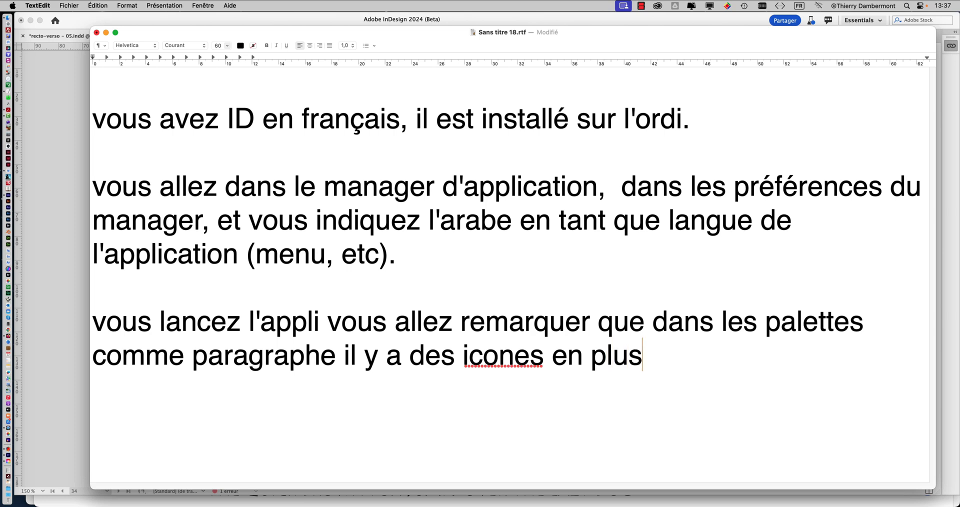
pyautogui.write(' pour par ex')
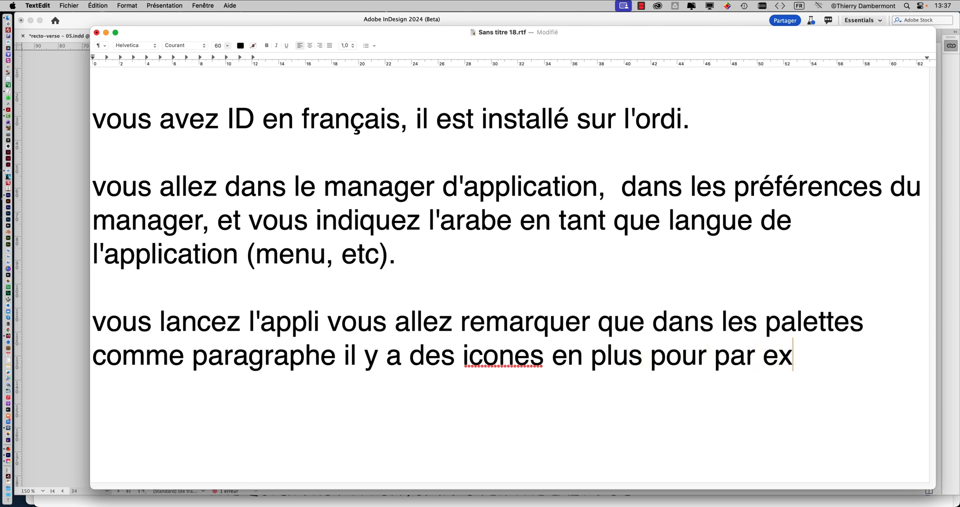
pyautogui.write('emple écrire de ')
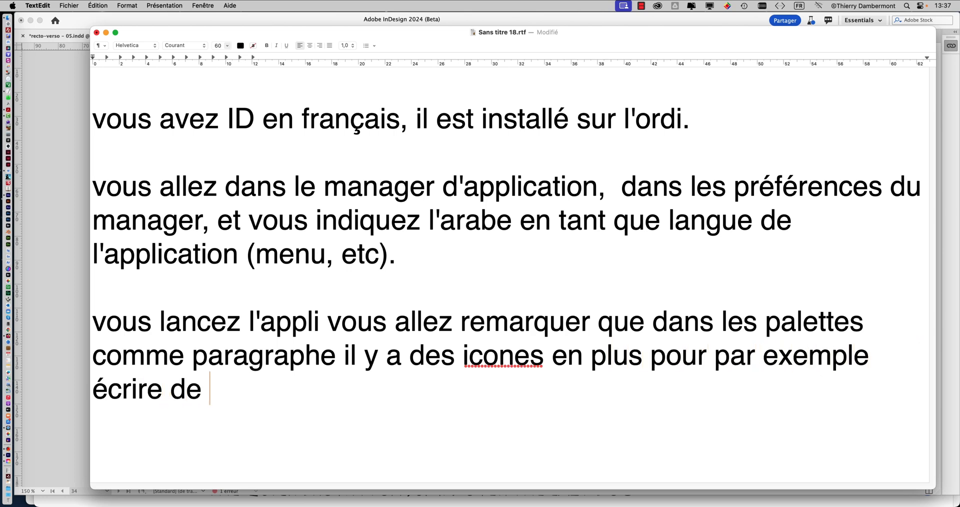
pyautogui.write('droite ')
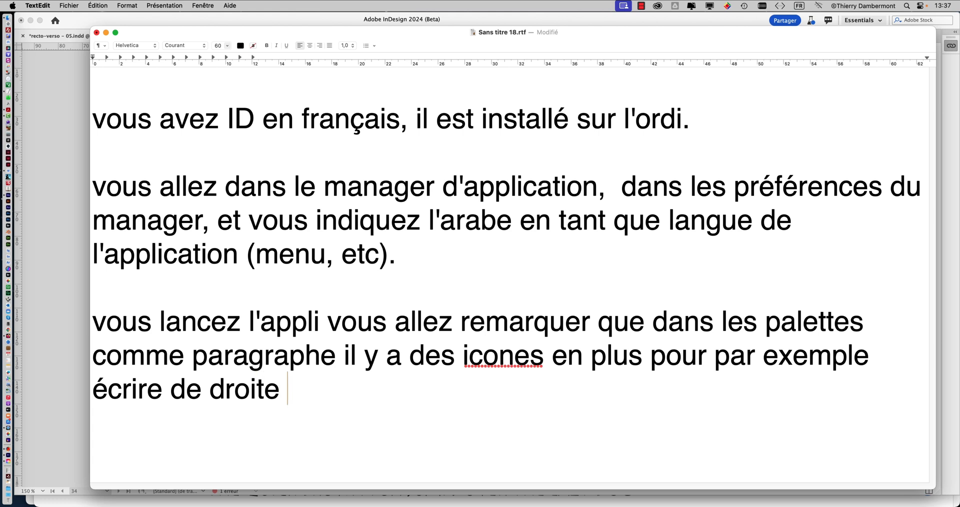
pyautogui.write('à gauche.')
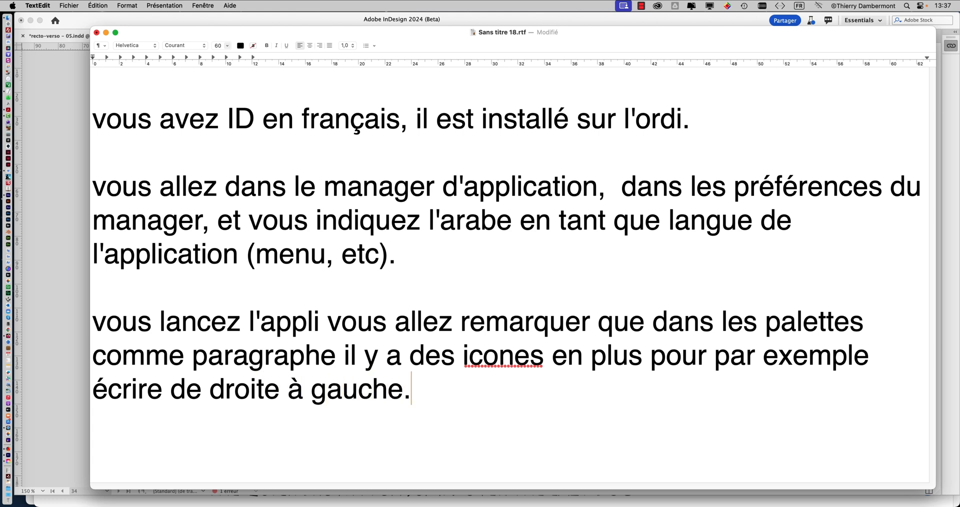
# Start a fourth paragraph after a blank line with "si vous souhaitez utiliser l'appli avec des menus en anglais, français, …"
pyautogui.press('Return')
pyautogui.press('Return')
pyautogui.scroll(-1, 263, 326)
pyautogui.scroll(-5, 263, 326)
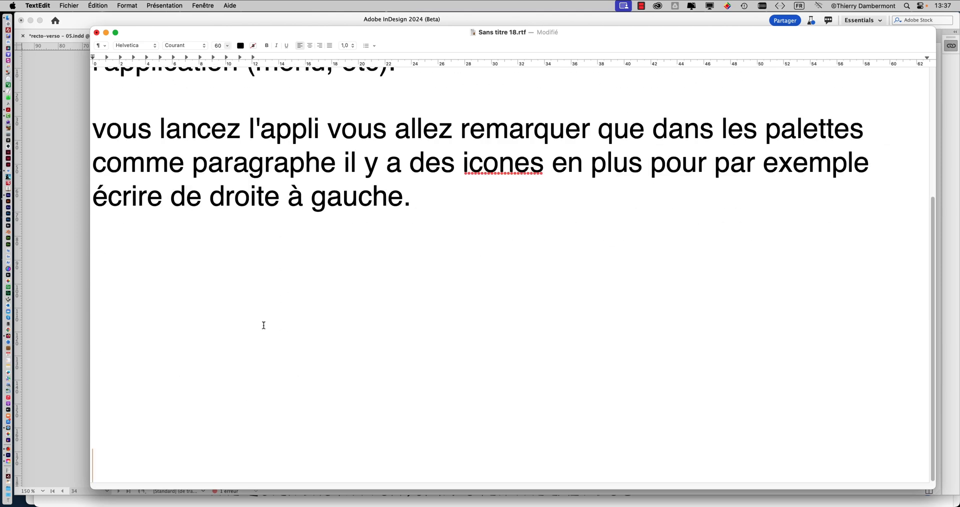
pyautogui.click(157, 248)
pyautogui.write('si vous sou')
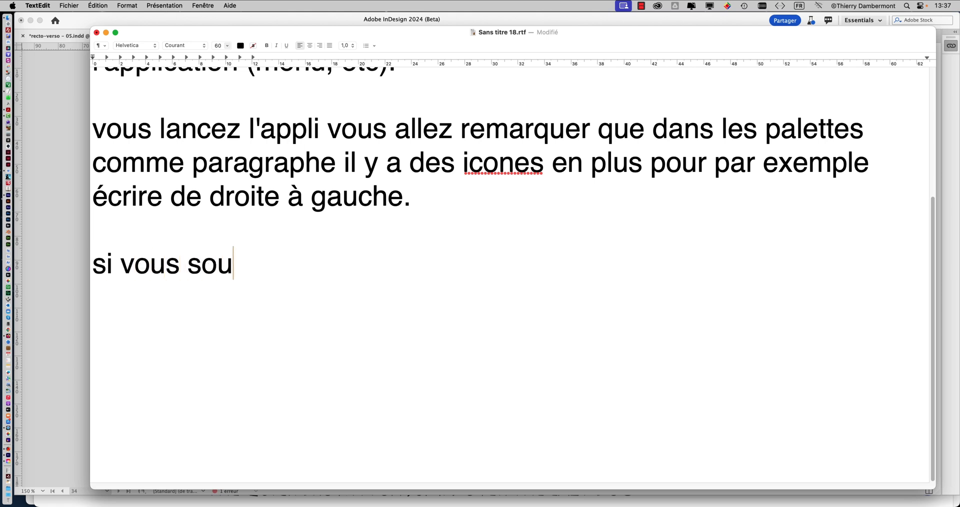
pyautogui.write('haitez utiliser ')
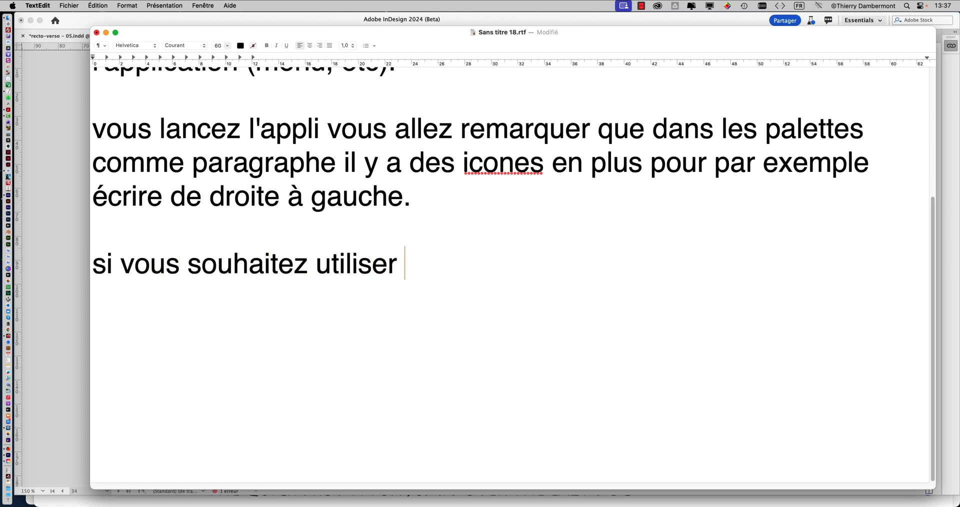
pyautogui.write("l'appli avec des")
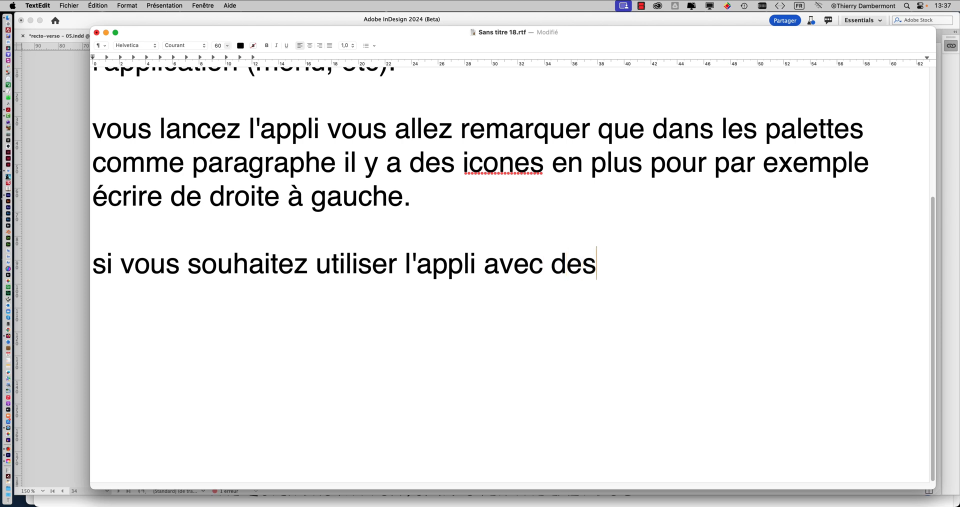
pyautogui.write(' menus ')
pyautogui.write('en a')
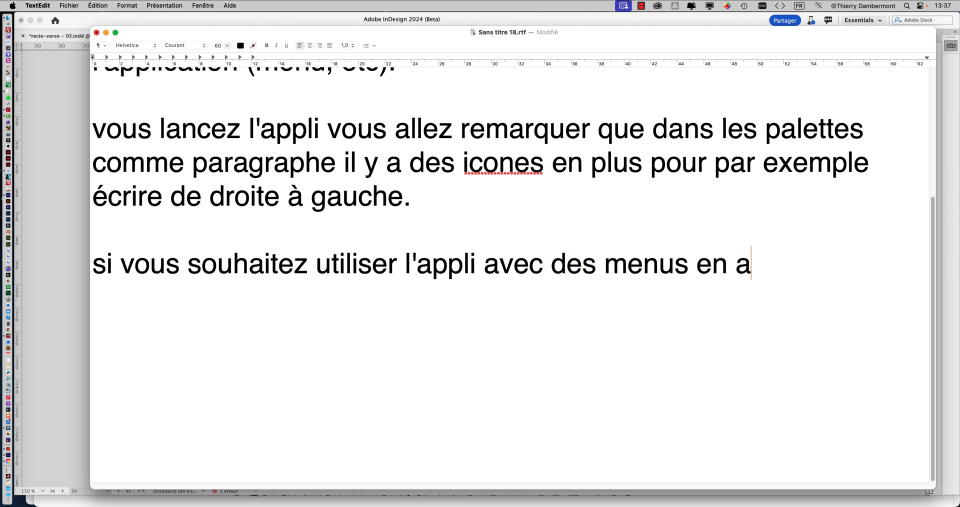
pyautogui.write('nglais, fra')
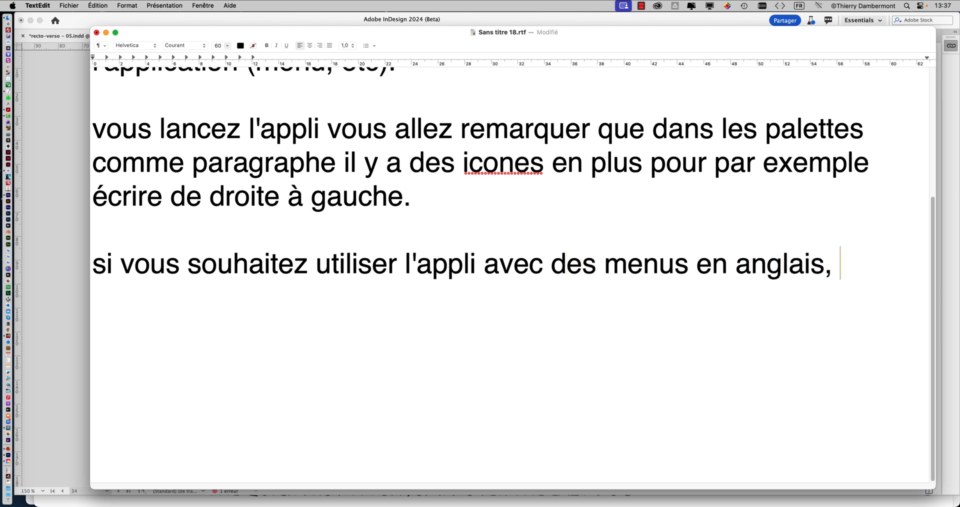
pyautogui.write('is, …')
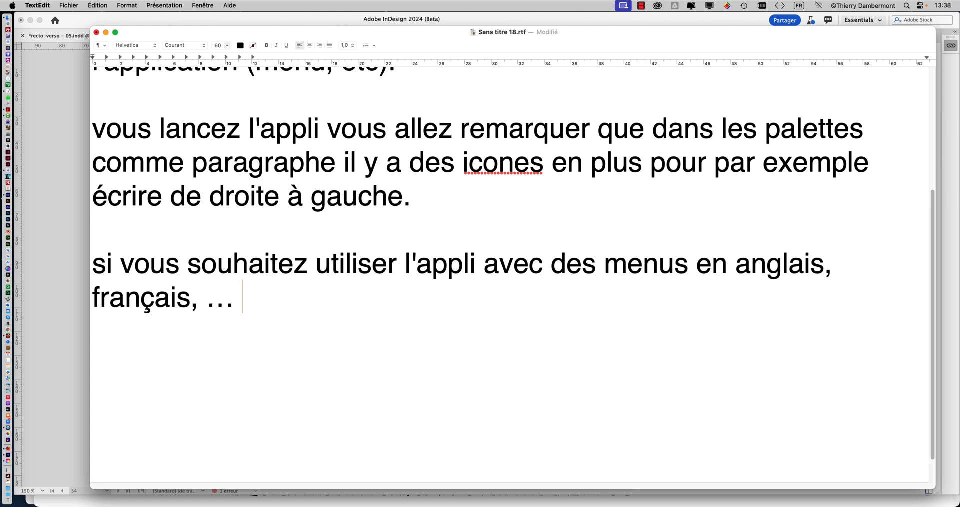
# Continue the fourth paragraph with "Réinstallez dans cette langue-là : l'astuce c'est que"
pyautogui.write('Réinstallez ')
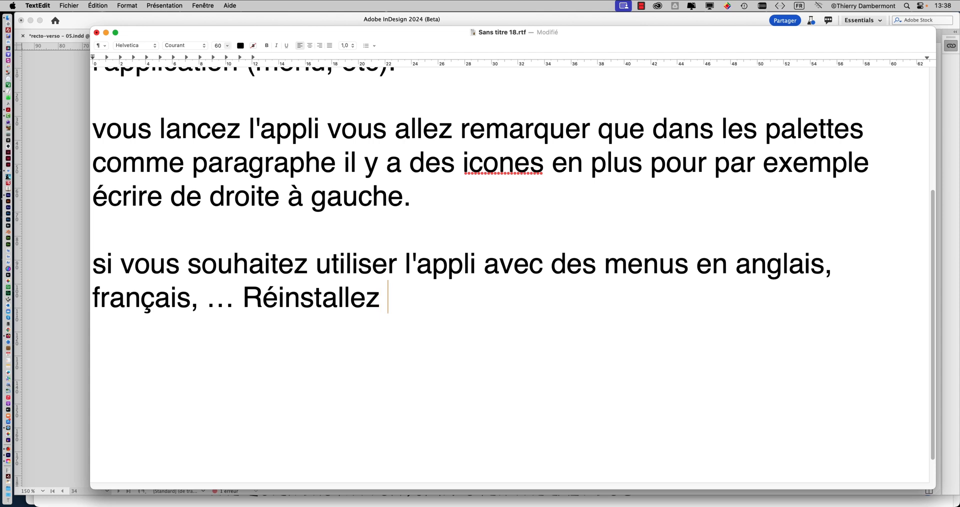
pyautogui.write('dans cette lang')
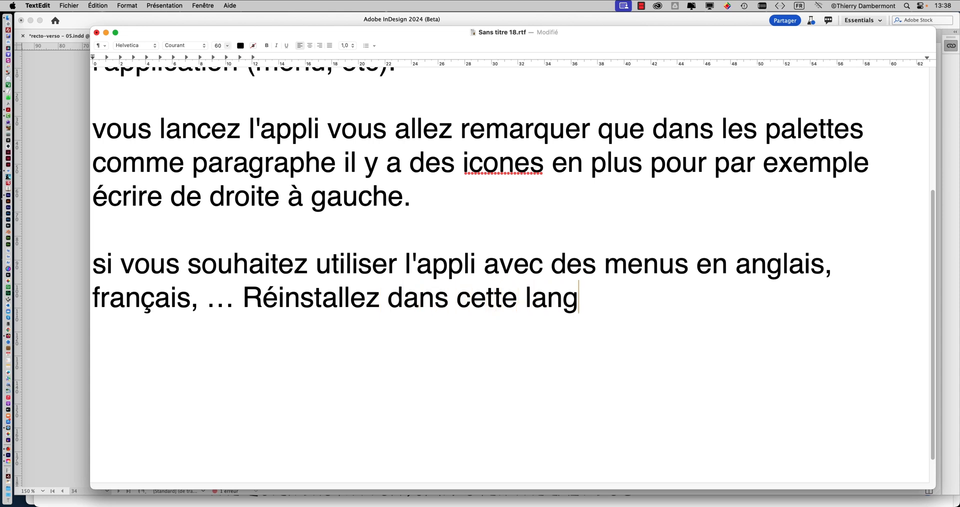
pyautogui.write('ue-là : ')
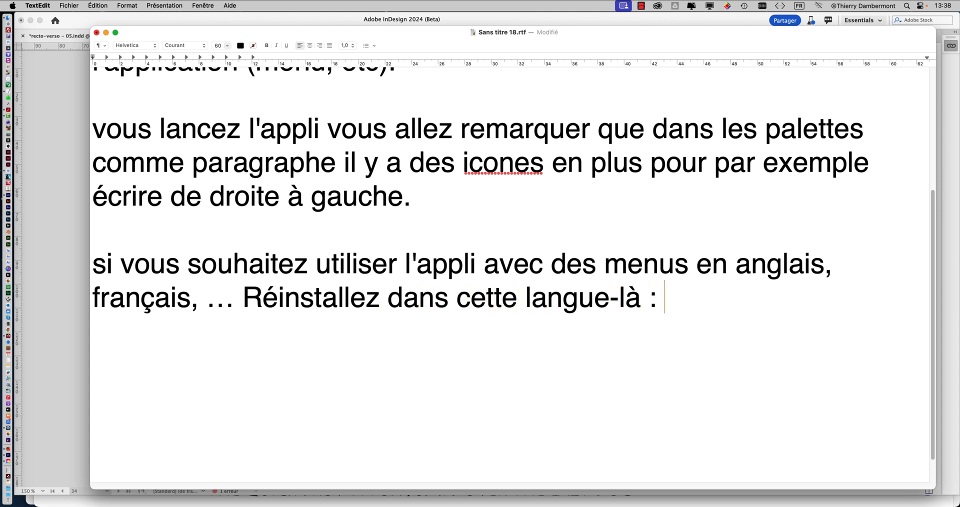
pyautogui.write("l'as")
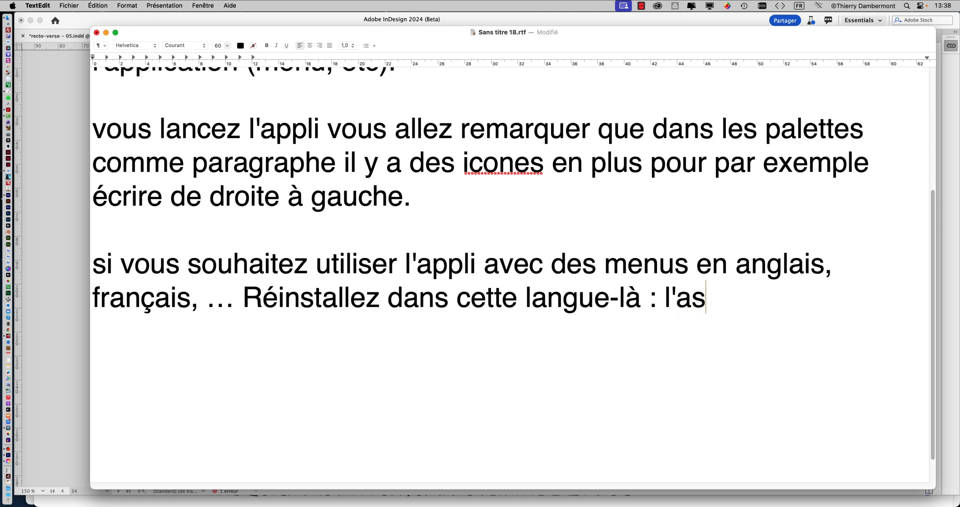
pyautogui.write('tuce ')
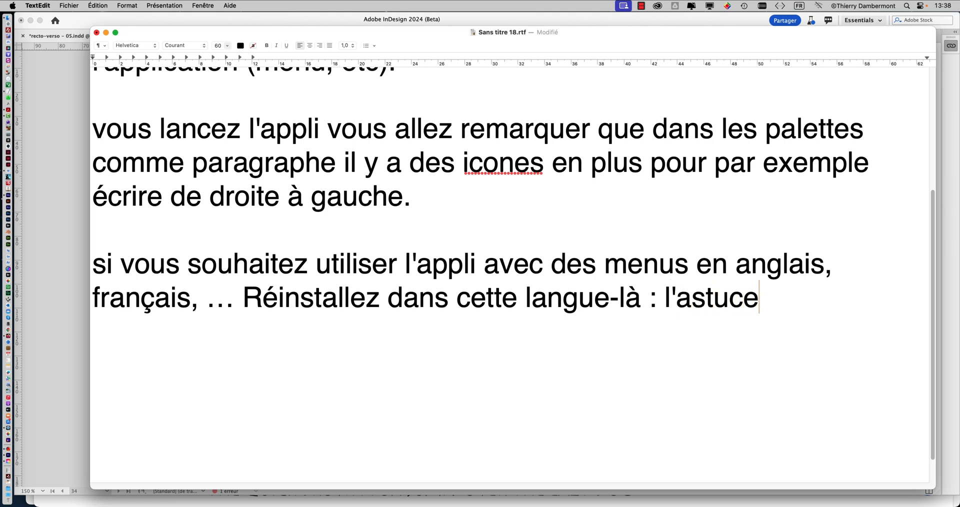
pyautogui.write("c'est que")
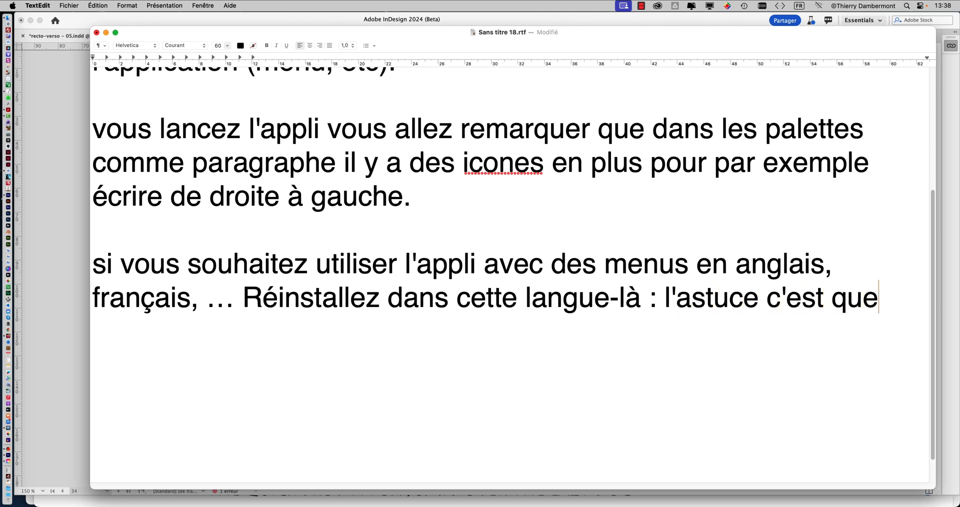
# Complete the tip with "les outils de la langue précédente restent.", correcting the typing error in "précédente"
pyautogui.write(' les outils de la ')
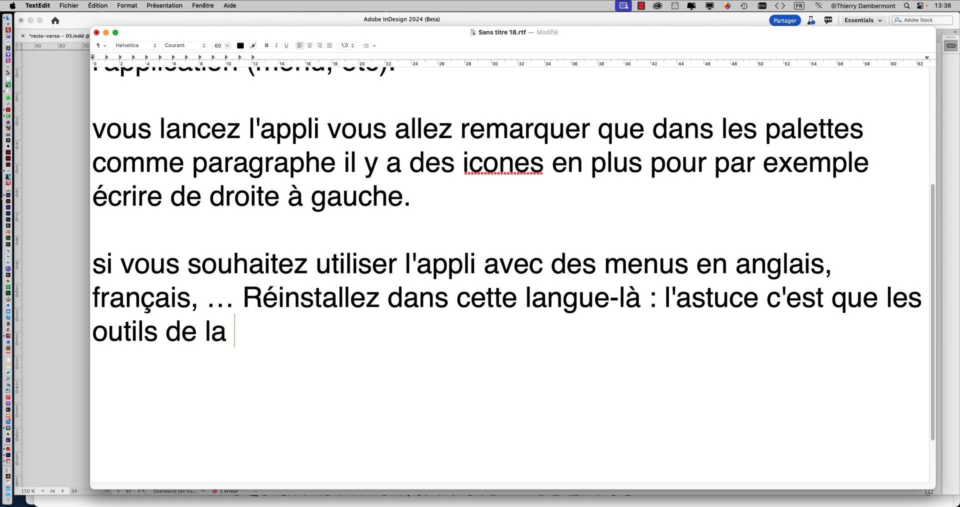
pyautogui.write('langue préc&é')
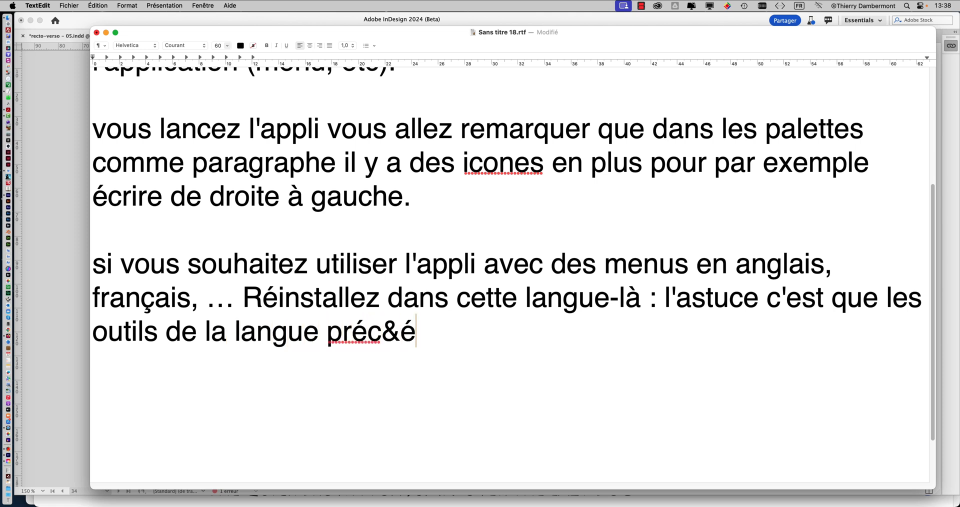
pyautogui.press('BackSpace')
pyautogui.press('BackSpace')
pyautogui.write('édente')
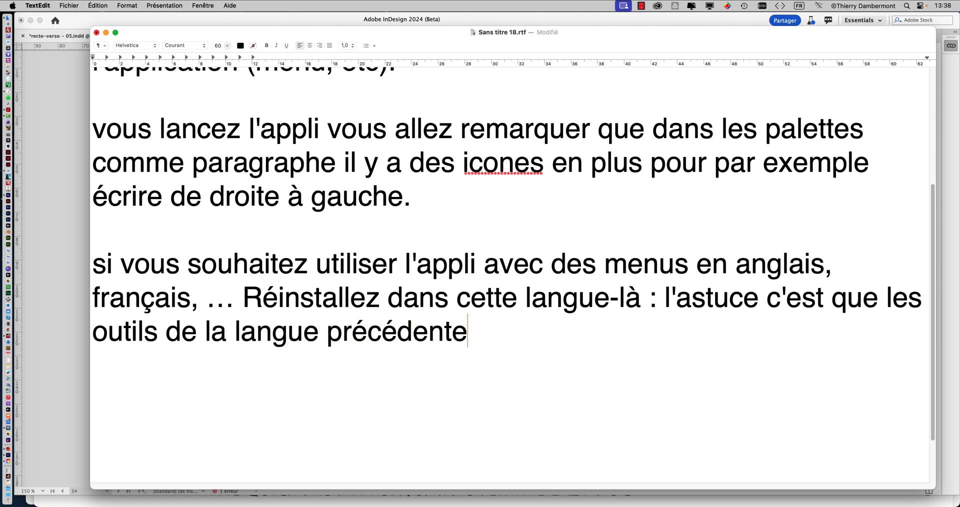
pyautogui.write(' restent')
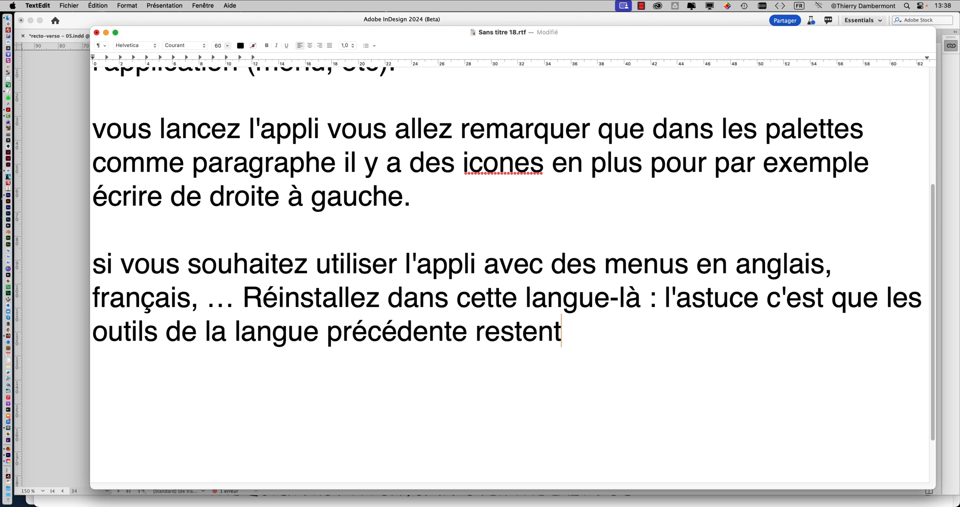
pyautogui.write('.')
# Reduce the font size of all the notes to 42, leaving the text deselected
pyautogui.press('super+a')
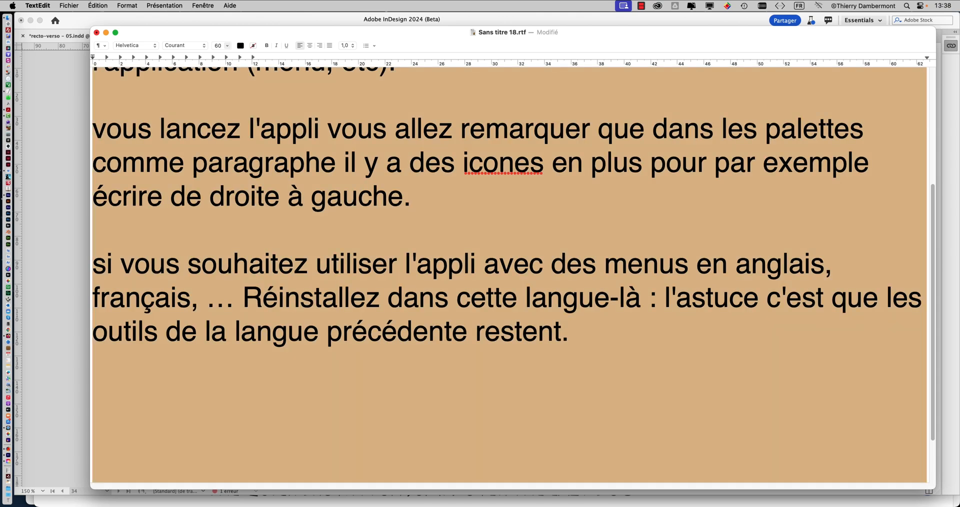
pyautogui.press('super+minus')
pyautogui.press('super+minus')
pyautogui.press('super+minus')
pyautogui.press('super+minus')
pyautogui.press('super+minus')
pyautogui.press('super+minus')
pyautogui.press('super+minus')
pyautogui.press('super+minus')
pyautogui.press('super+minus')
pyautogui.press('super+minus')
pyautogui.press('super+minus')
pyautogui.press('super+minus')
pyautogui.press('super+minus')
pyautogui.press('super+minus')
pyautogui.press('super+minus')
pyautogui.press('super+minus')
pyautogui.press('super+minus')
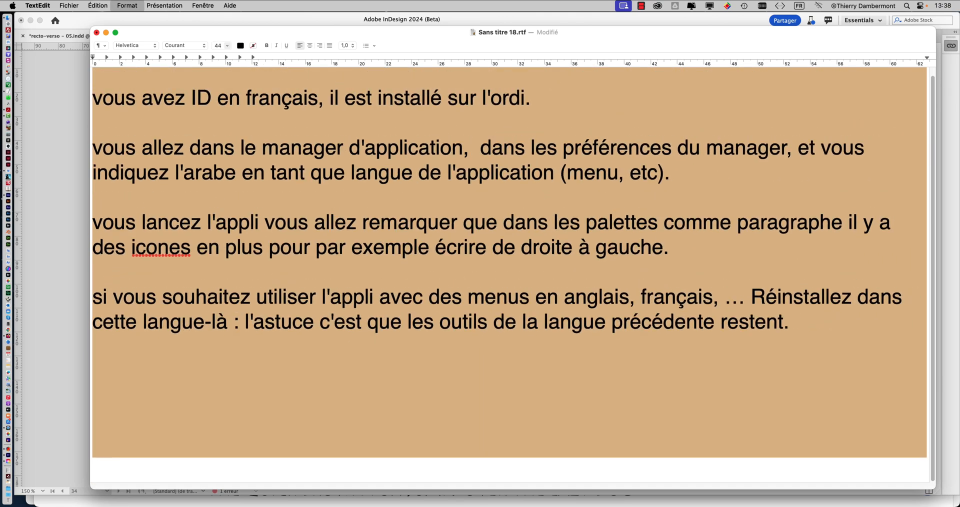
pyautogui.press('super+minus')
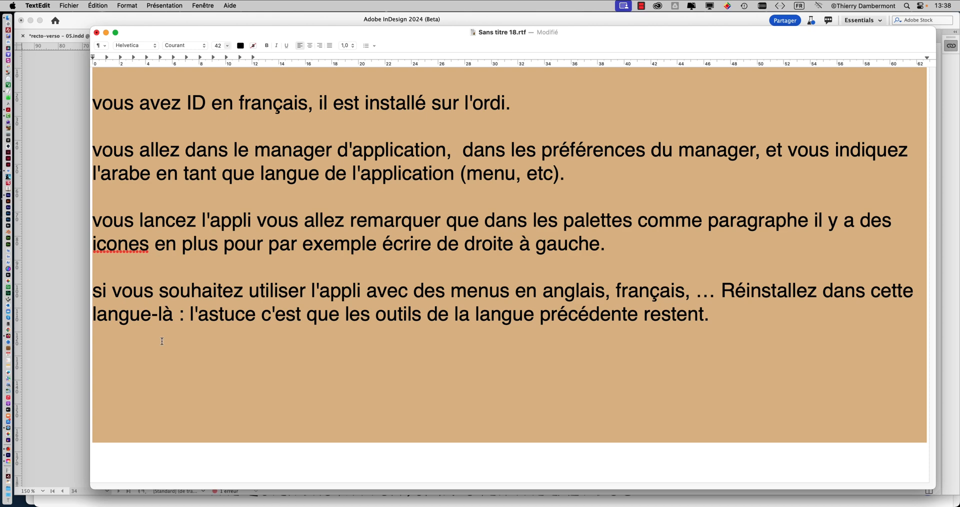
pyautogui.click(312, 365)
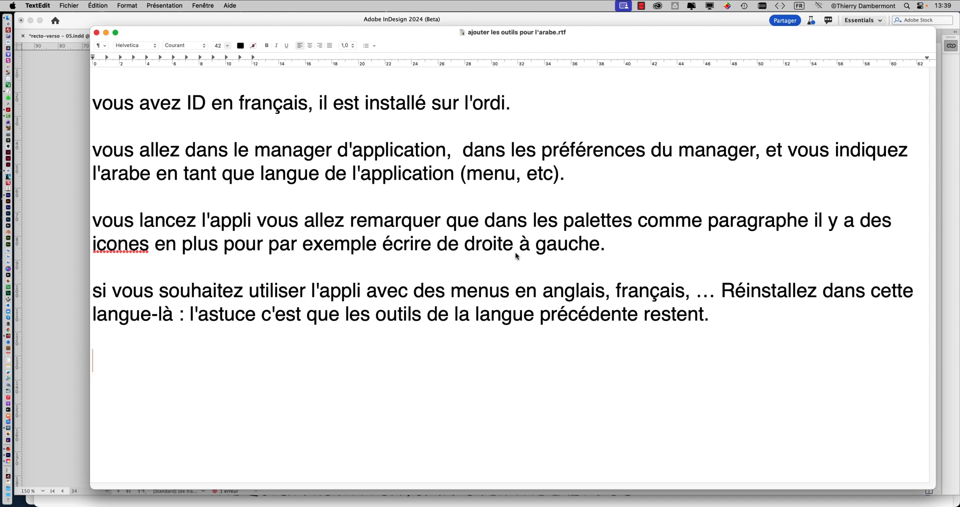
# Switch to Creative Cloud and open the default installation language choices in its application preferences
pyautogui.press('super+Tab')
pyautogui.click(223, 259)
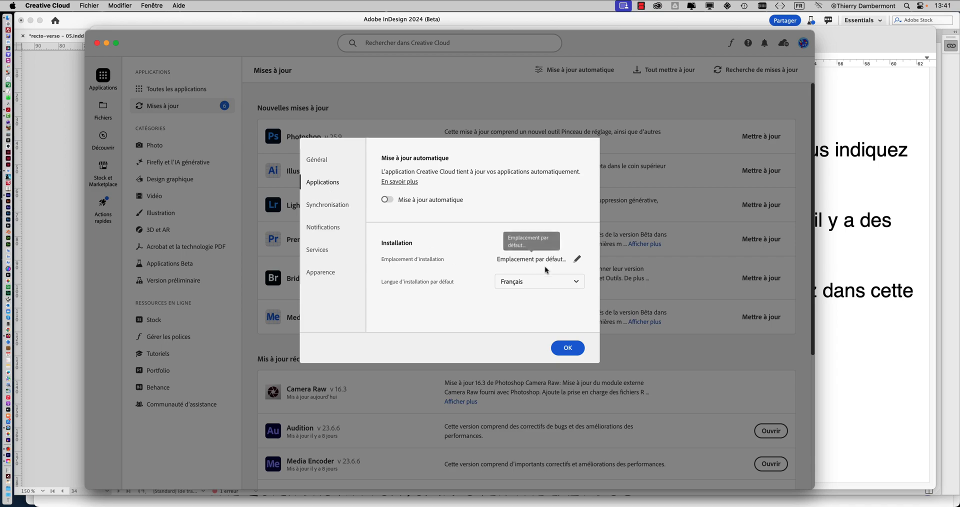
pyautogui.click(542, 282)
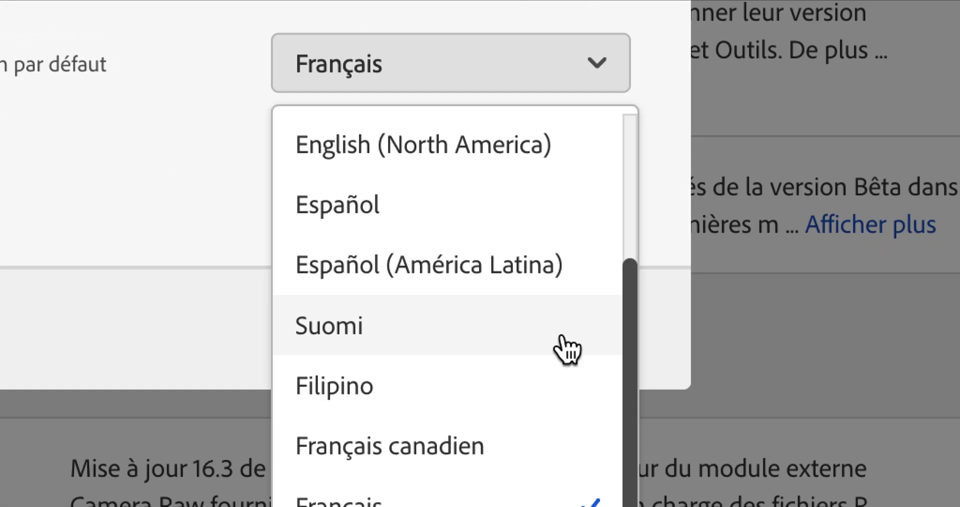
# Examine the default installation languages for variants with Arabic or Hebrew support and the French variants, and close the list
pyautogui.scroll(10, 574, 364)
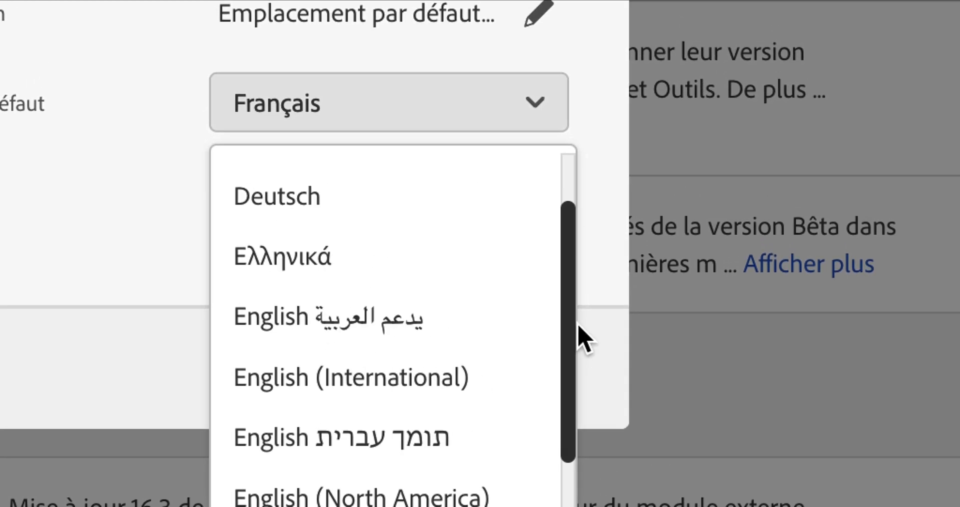
pyautogui.scroll(-10, 581, 320)
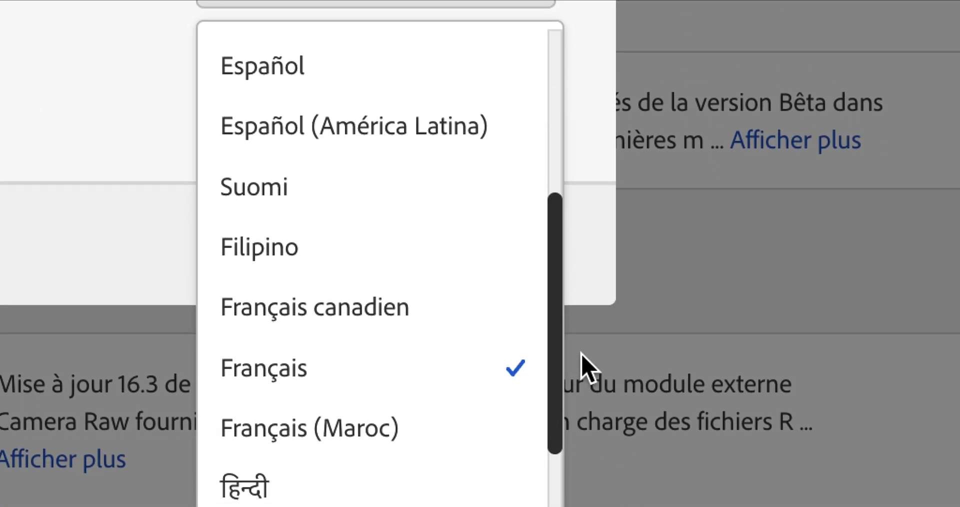
pyautogui.scroll(-10, 581, 364)
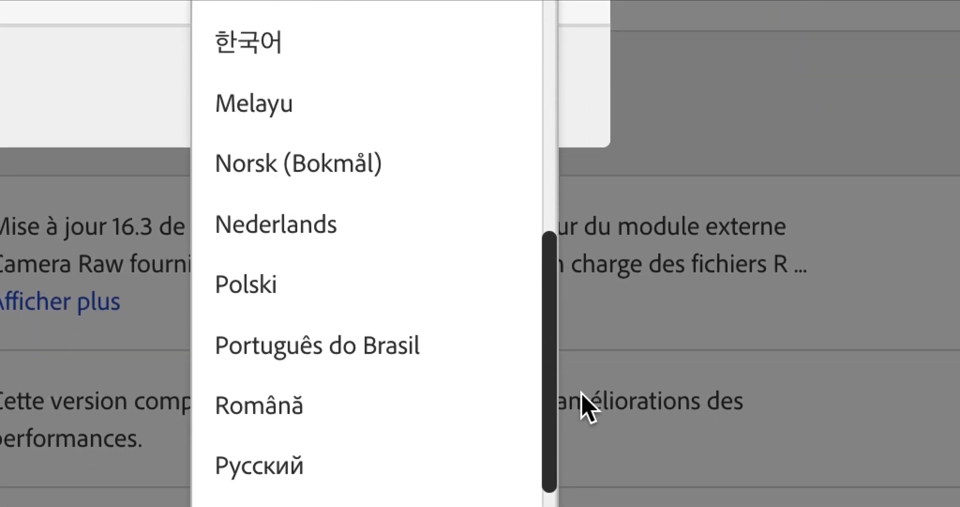
pyautogui.scroll(-10, 581, 399)
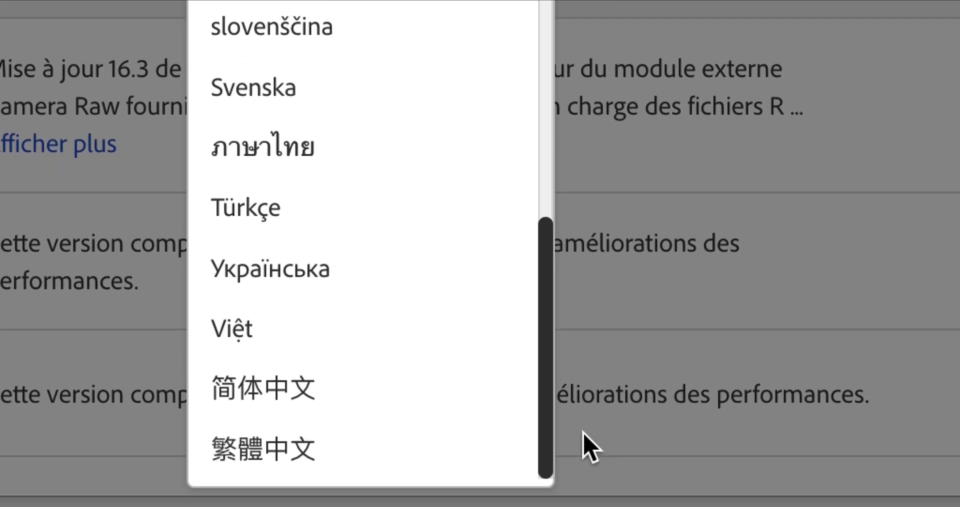
pyautogui.scroll(10, 583, 434)
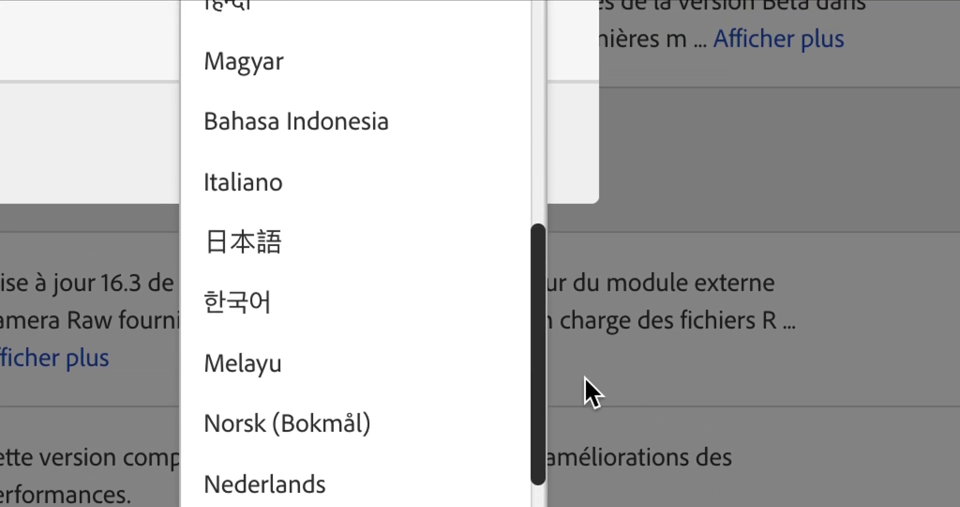
pyautogui.scroll(3, 585, 371)
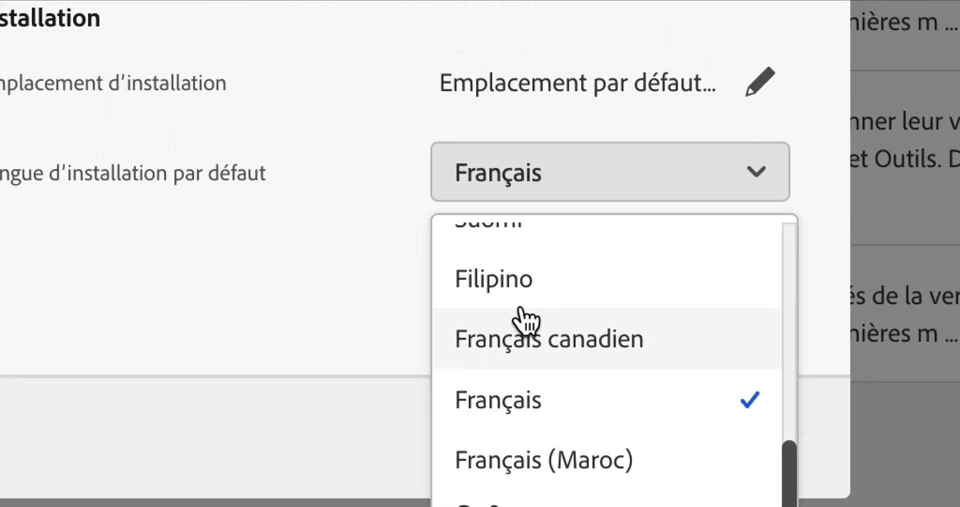
pyautogui.scroll(3, 525, 321)
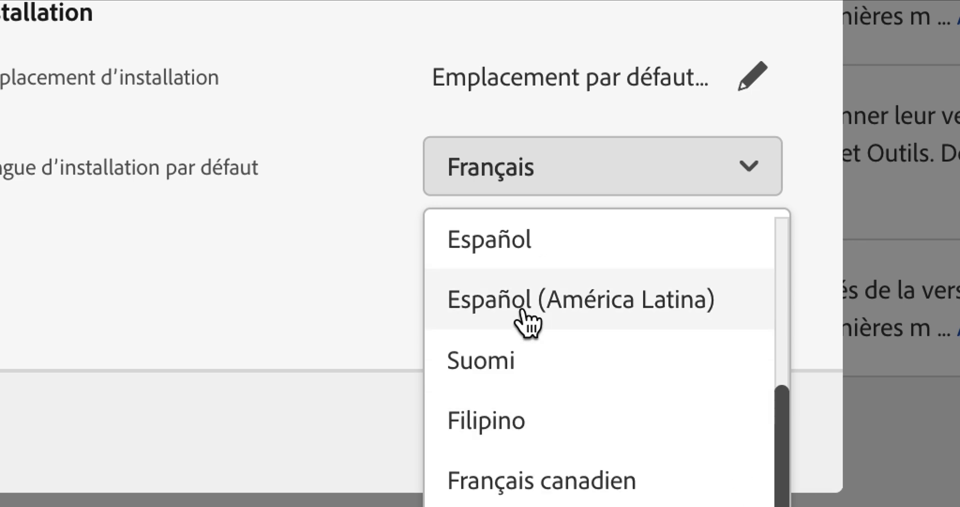
pyautogui.scroll(5, 522, 320)
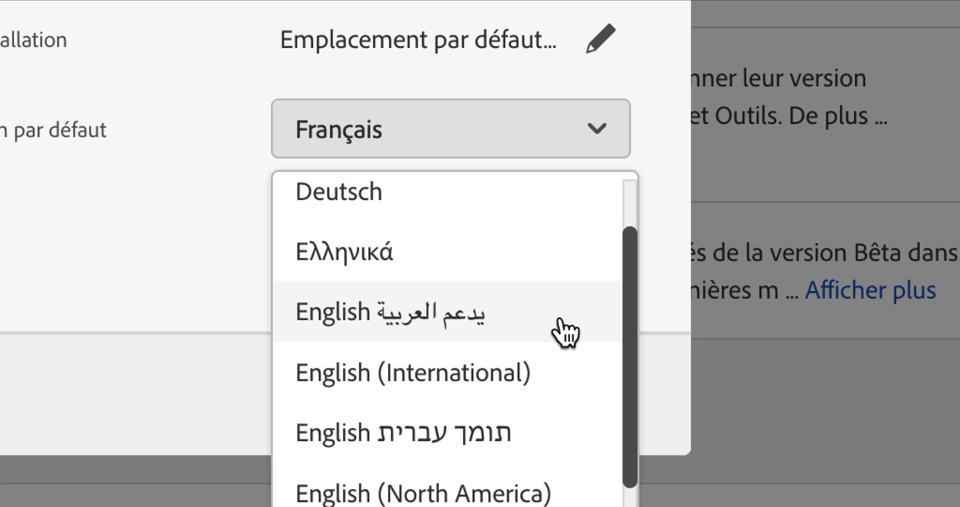
pyautogui.scroll(3, 565, 333)
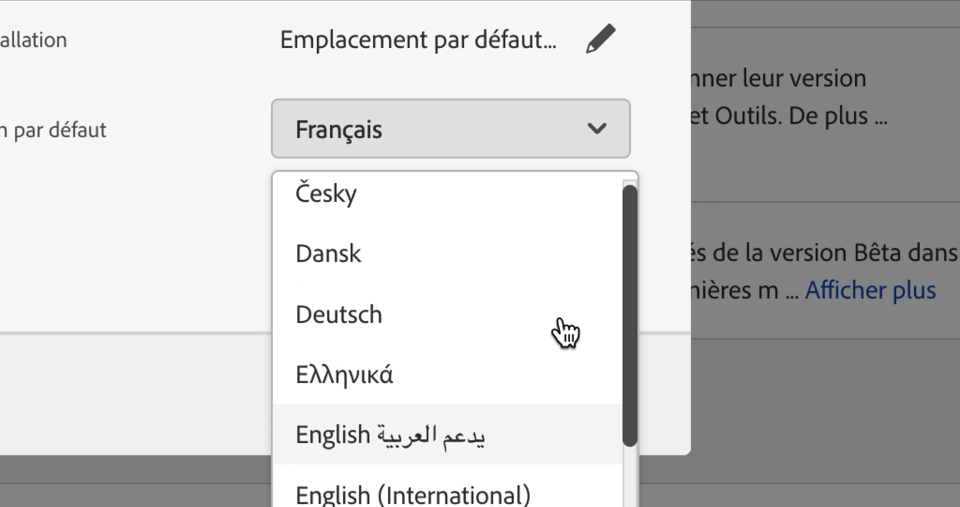
pyautogui.scroll(-8, 565, 333)
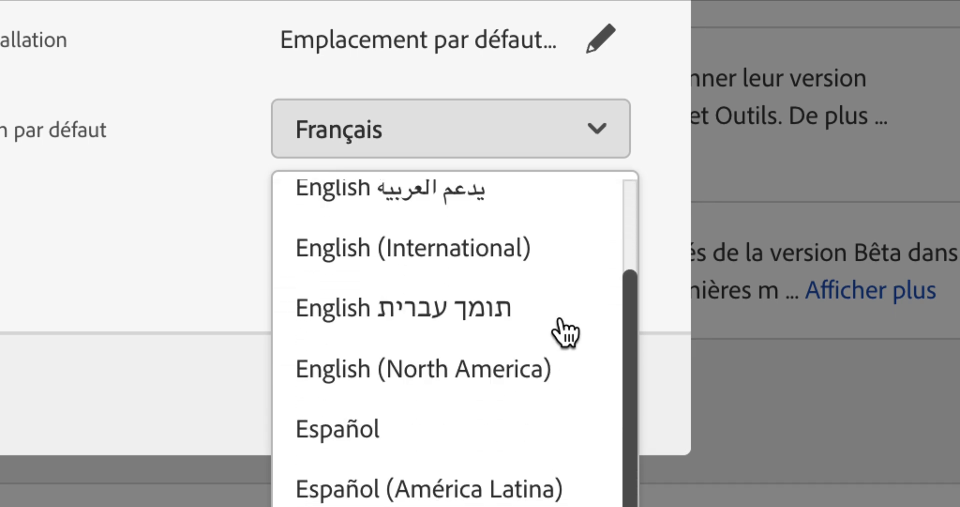
pyautogui.scroll(1, 565, 333)
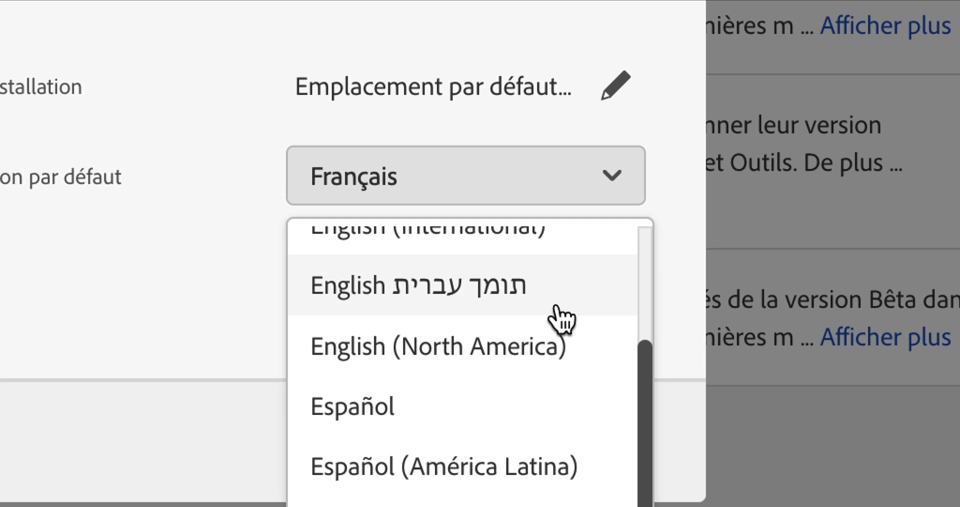
pyautogui.scroll(-3, 563, 300)
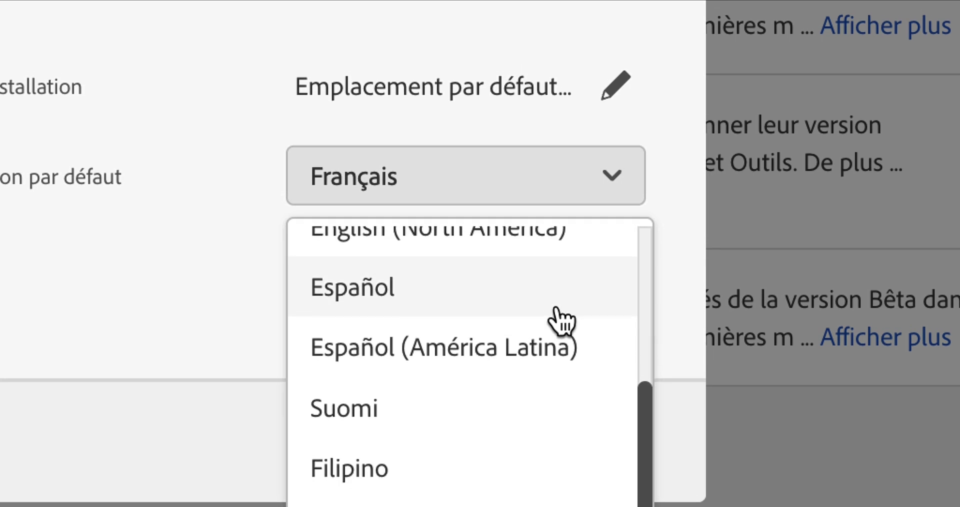
pyautogui.scroll(-4, 561, 336)
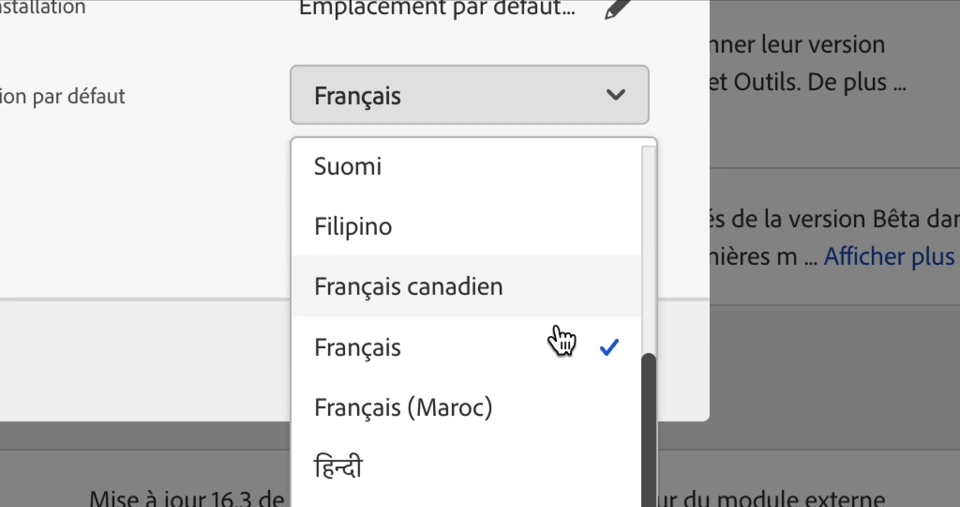
pyautogui.scroll(-1, 556, 332)
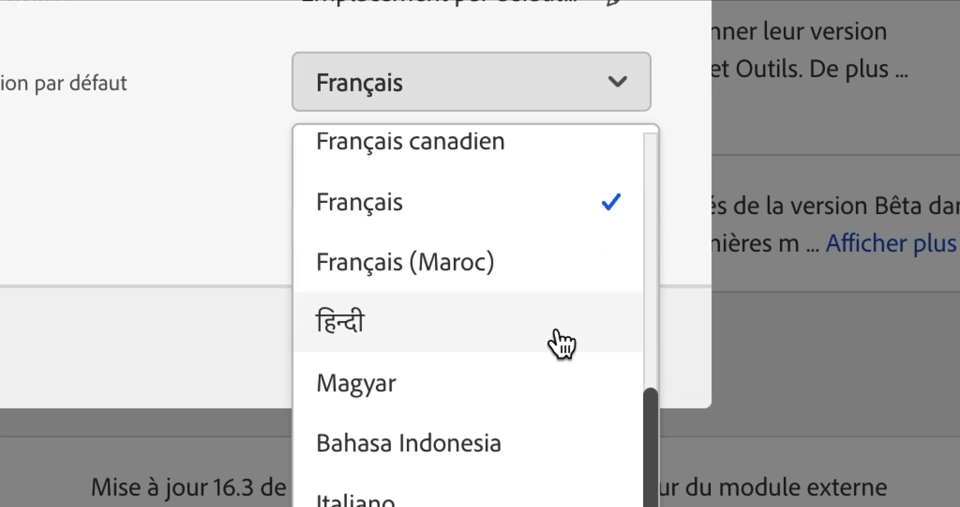
pyautogui.scroll(-1, 556, 330)
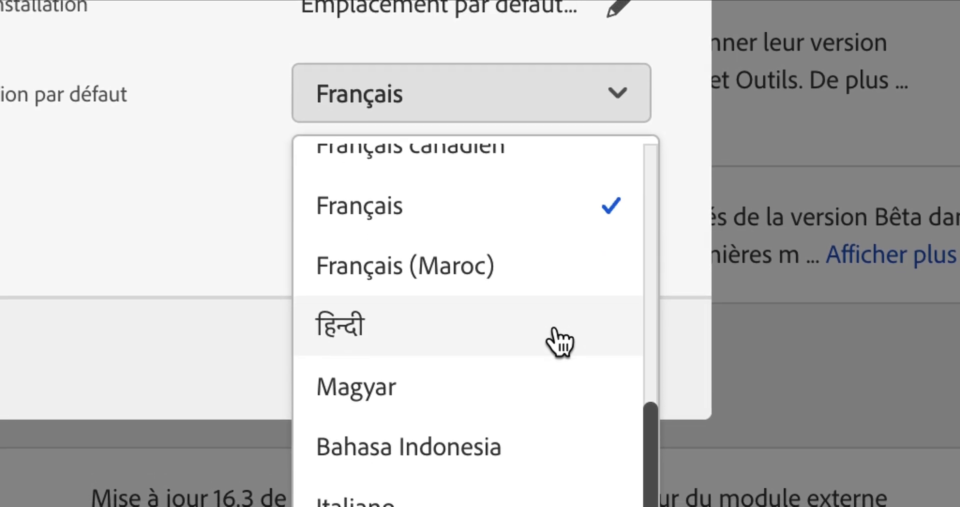
pyautogui.scroll(-10, 559, 342)
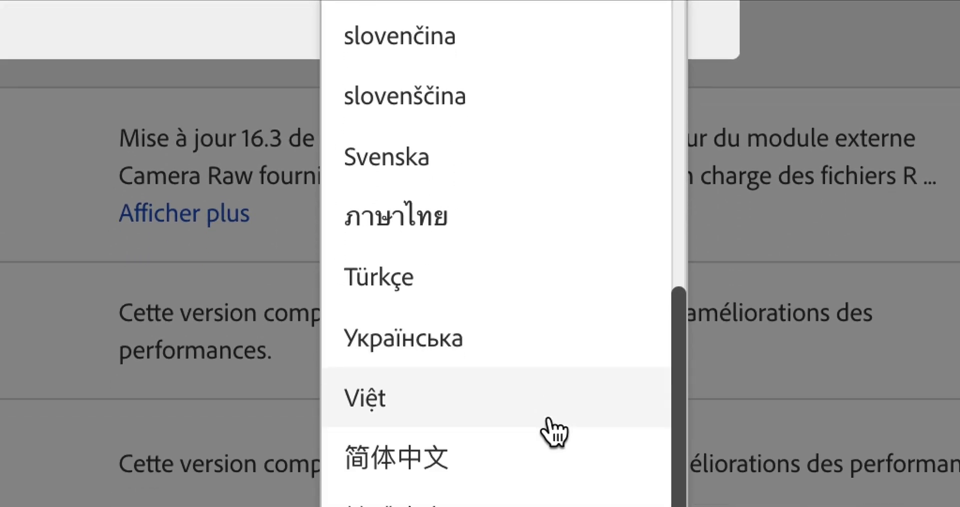
pyautogui.scroll(5, 546, 342)
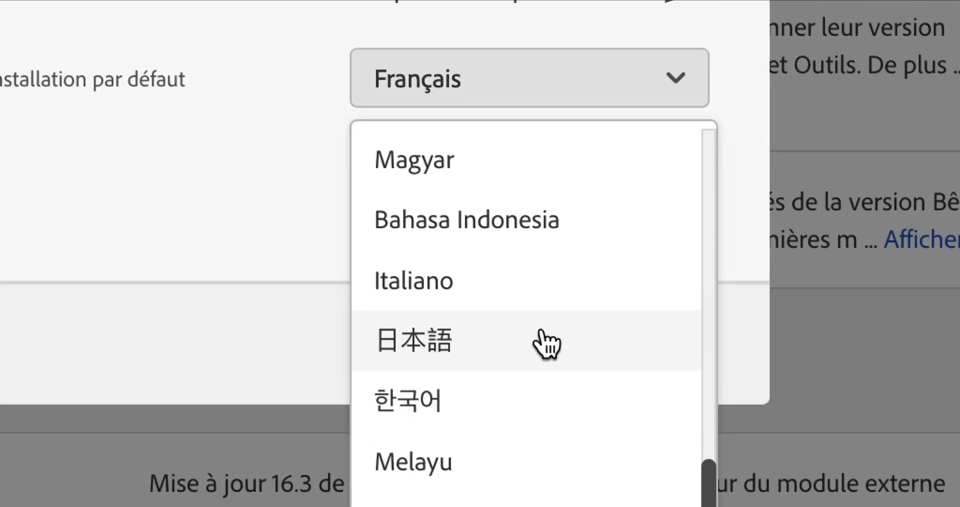
pyautogui.scroll(15, 546, 343)
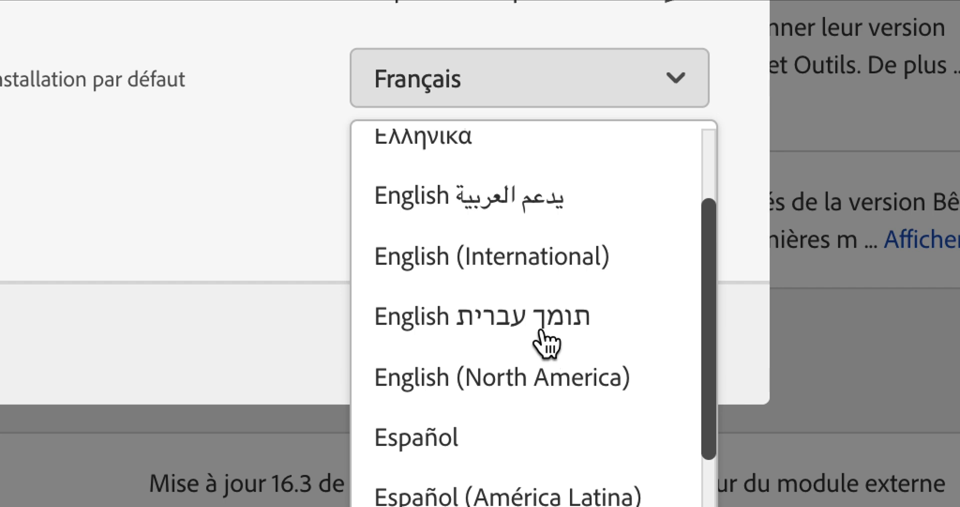
pyautogui.scroll(3, 541, 340)
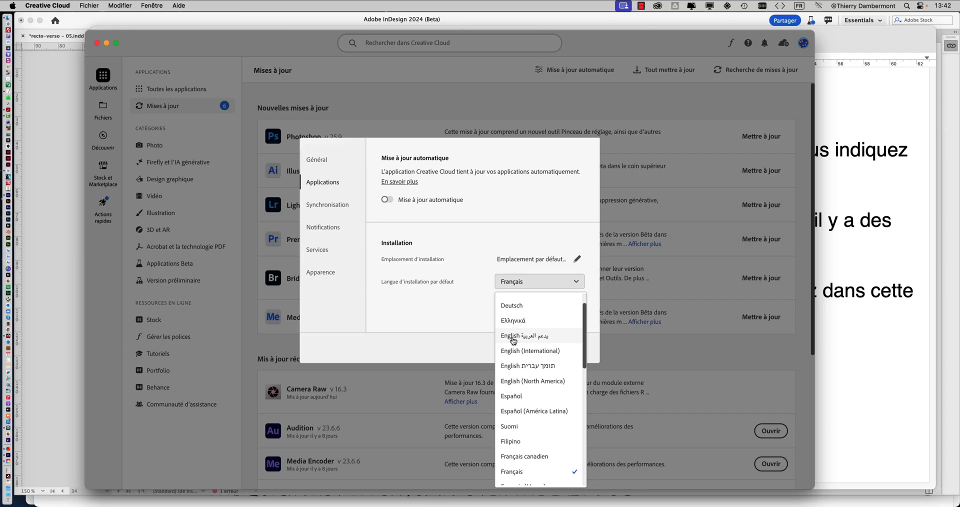
pyautogui.click(452, 327)
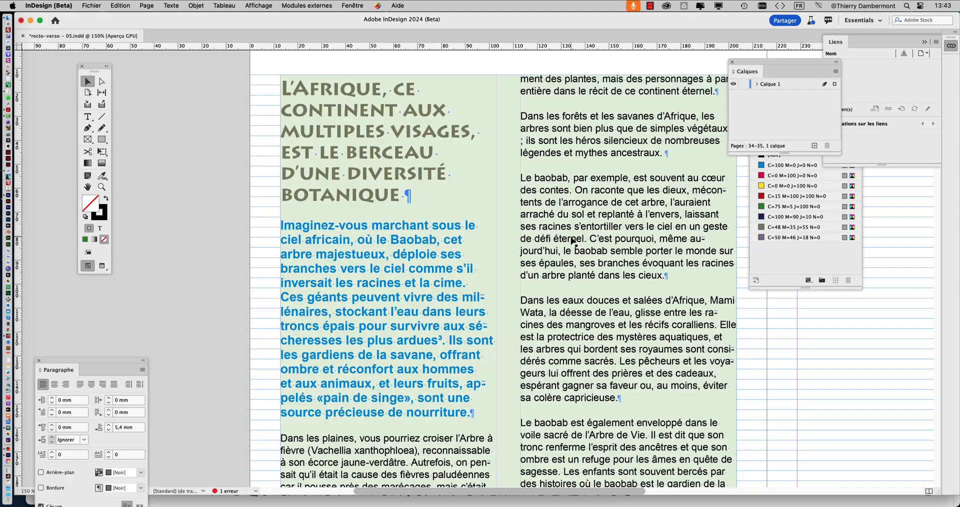
# Save a copy of the InDesign document under the new name "recto-verso - 06.indd" in the INDESIGN MERCREDI folder
pyautogui.press('super+minus')
pyautogui.press('super+minus')
pyautogui.press('super+minus')
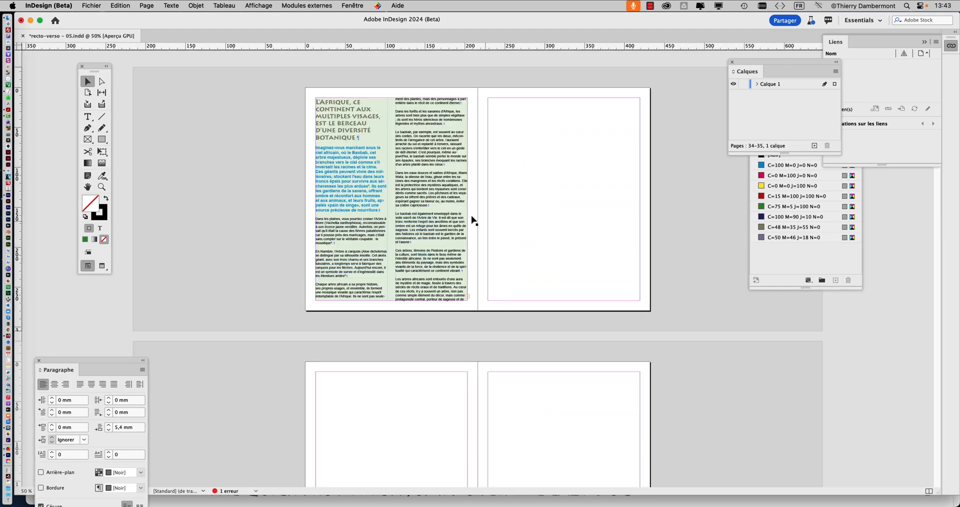
pyautogui.press('super+equal')
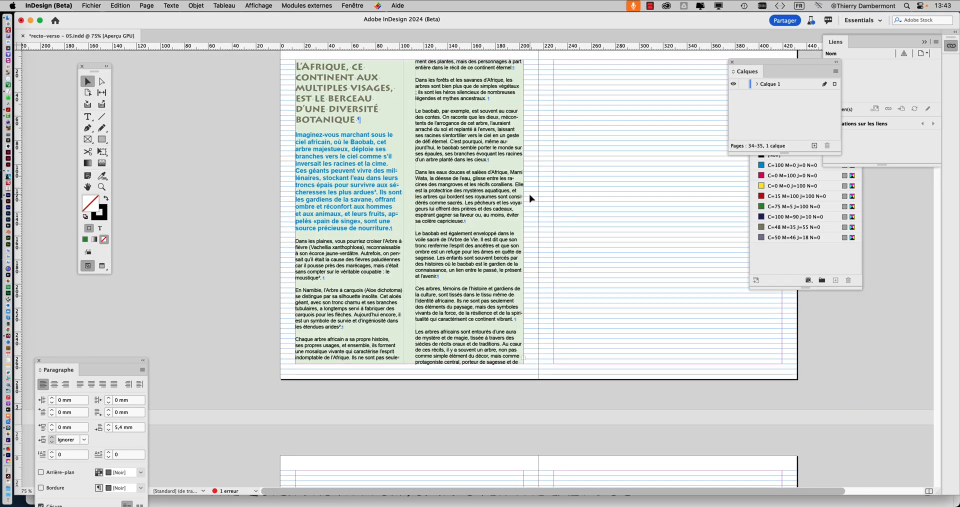
pyautogui.click(86, 5)
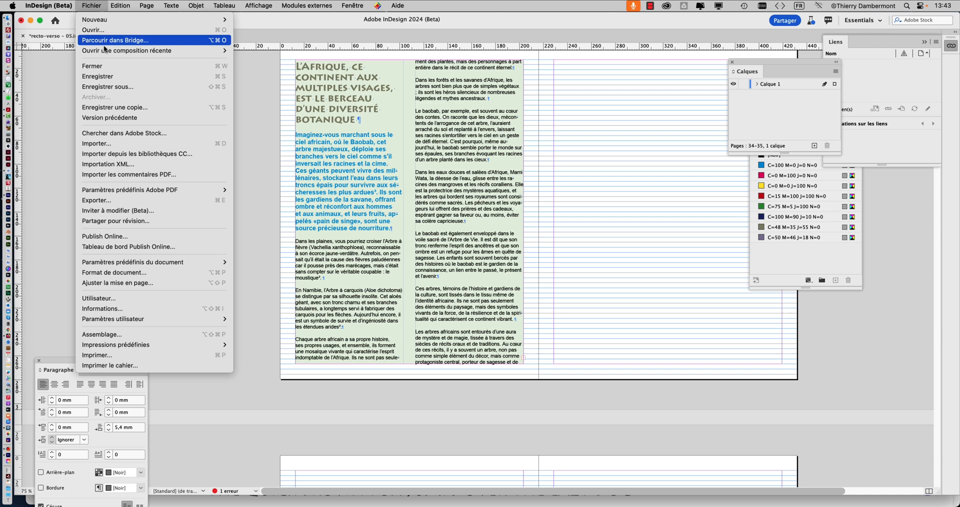
pyautogui.click(122, 87)
pyautogui.click(549, 72)
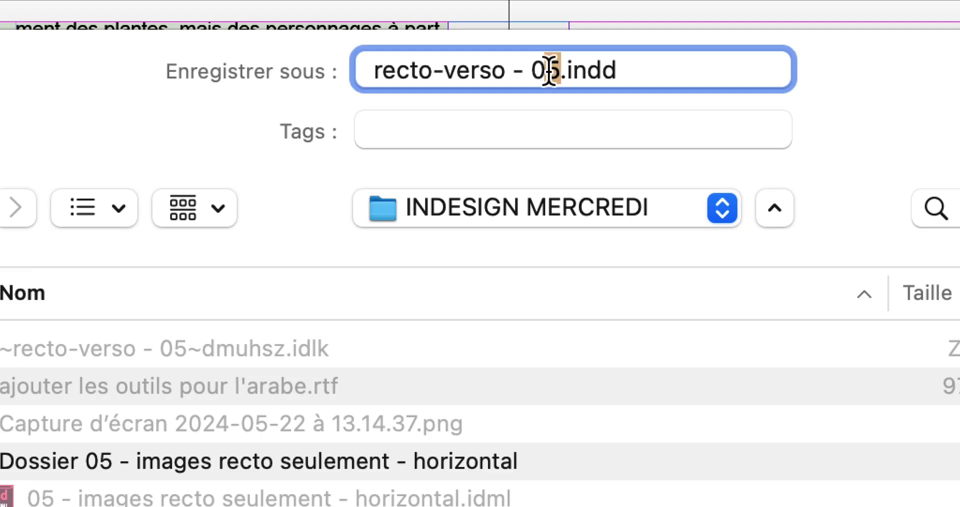
pyautogui.write('6')
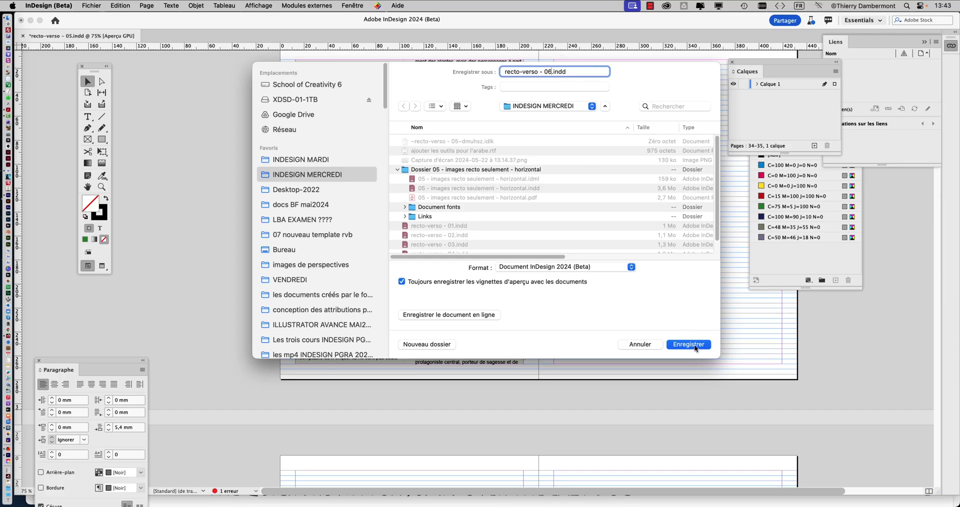
pyautogui.click(695, 346)
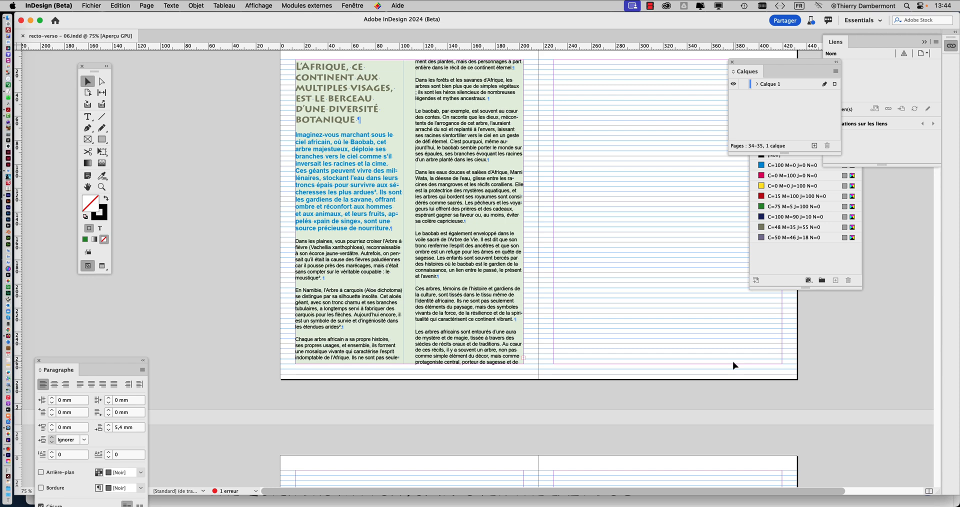
pyautogui.scroll(3, 718, 356)
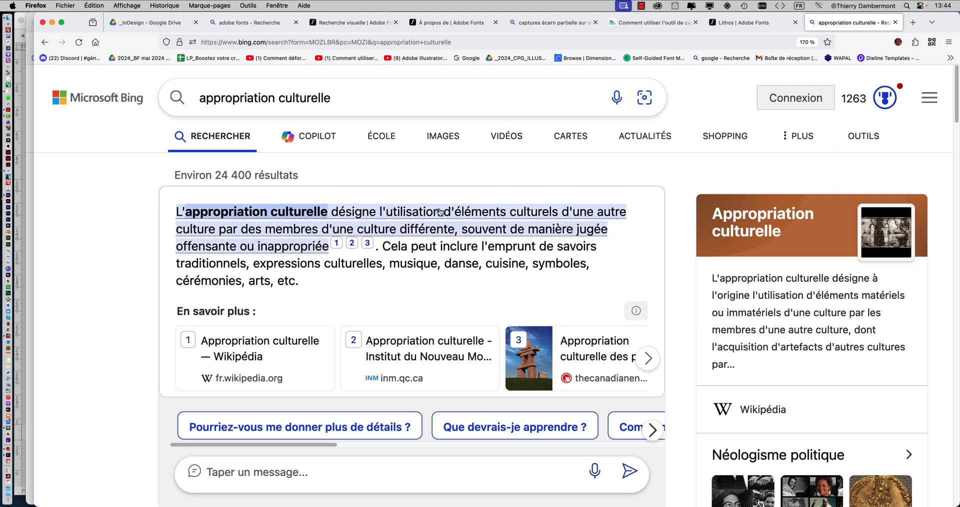
pyautogui.moveTo(543, 219)
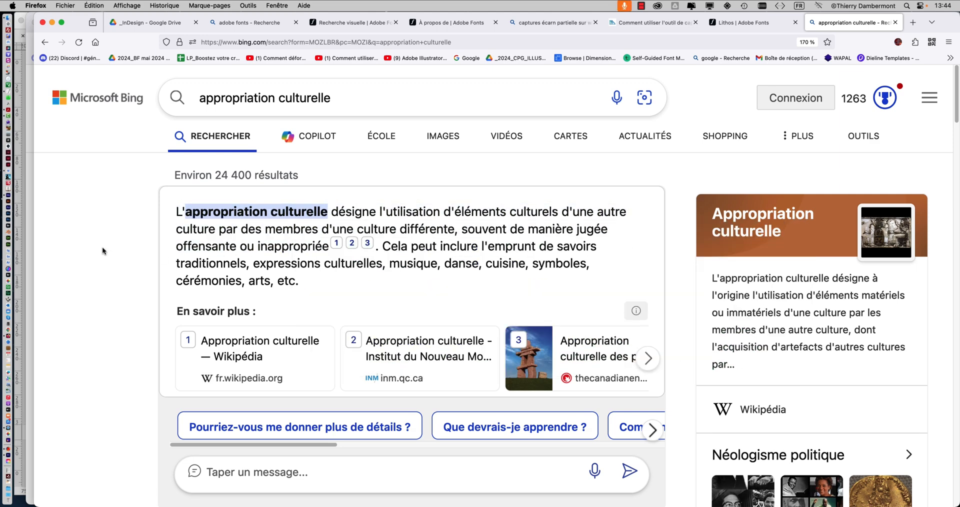
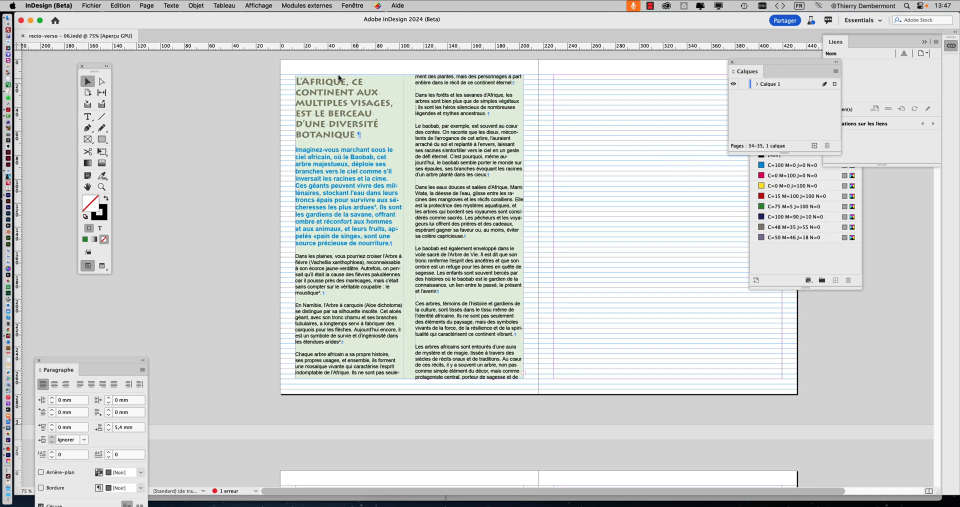
# Hide the baseline grid in the recto-verso - 06 document
pyautogui.click(272, 5)
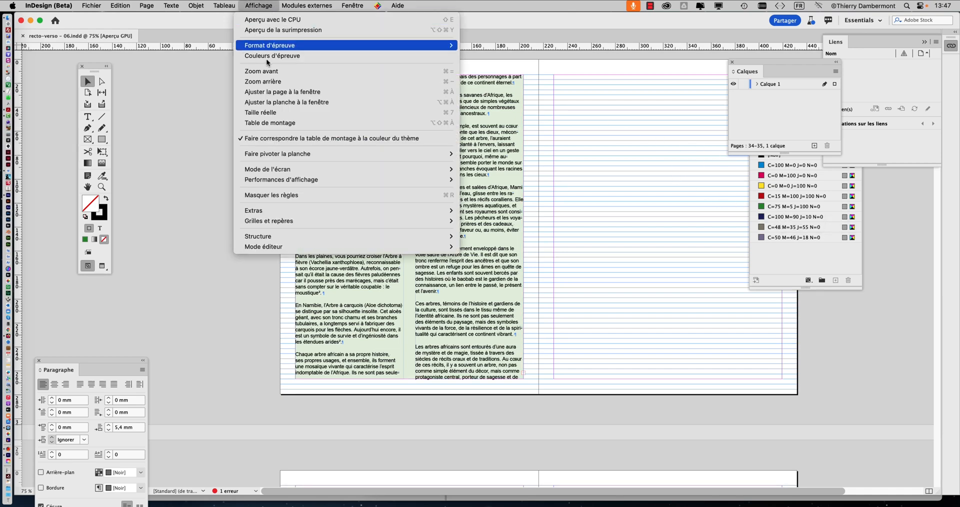
pyautogui.moveTo(353, 220)
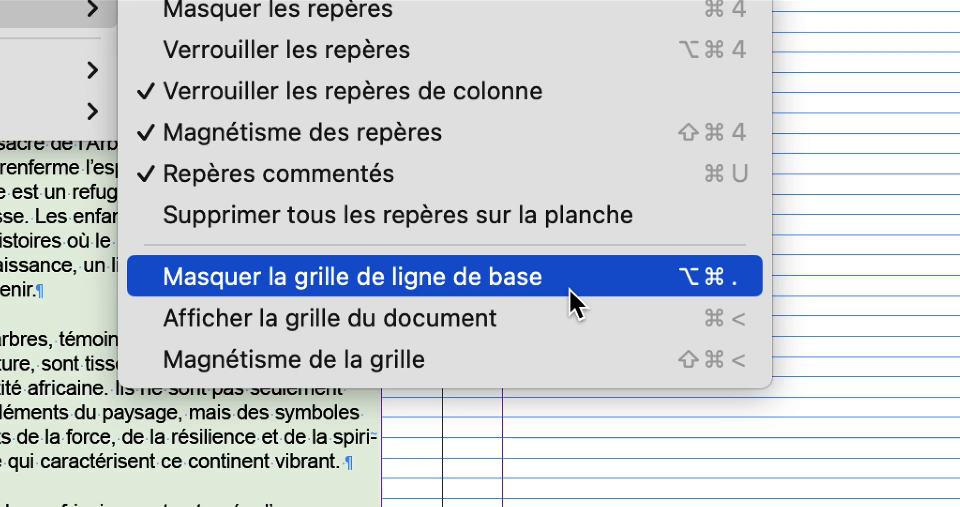
pyautogui.click(570, 290)
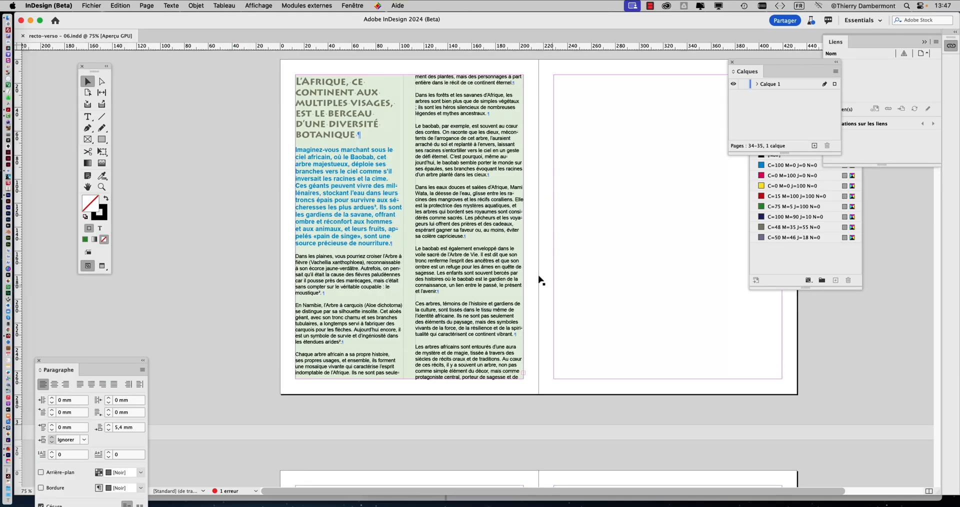
pyautogui.scroll(1, 345, 231)
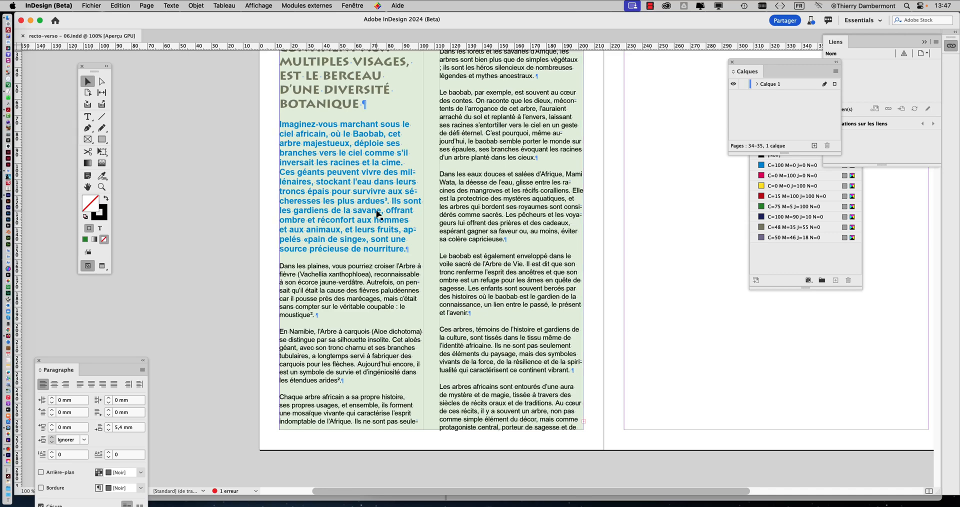
pyautogui.moveTo(418, 198); pyautogui.dragTo(341, 243)
pyautogui.scroll(-3, 341, 244)
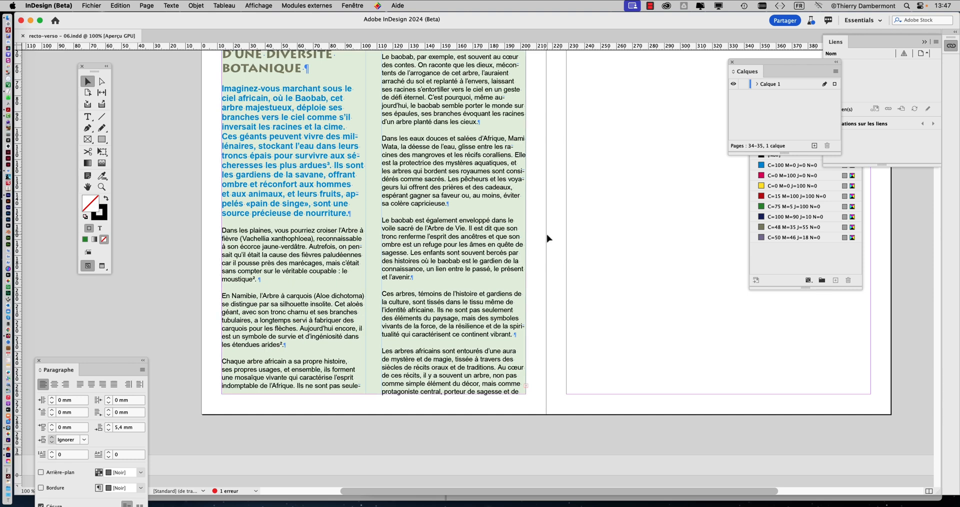
pyautogui.keyDown('alt'); pyautogui.scroll(-1, 548, 239); pyautogui.keyUp('alt')
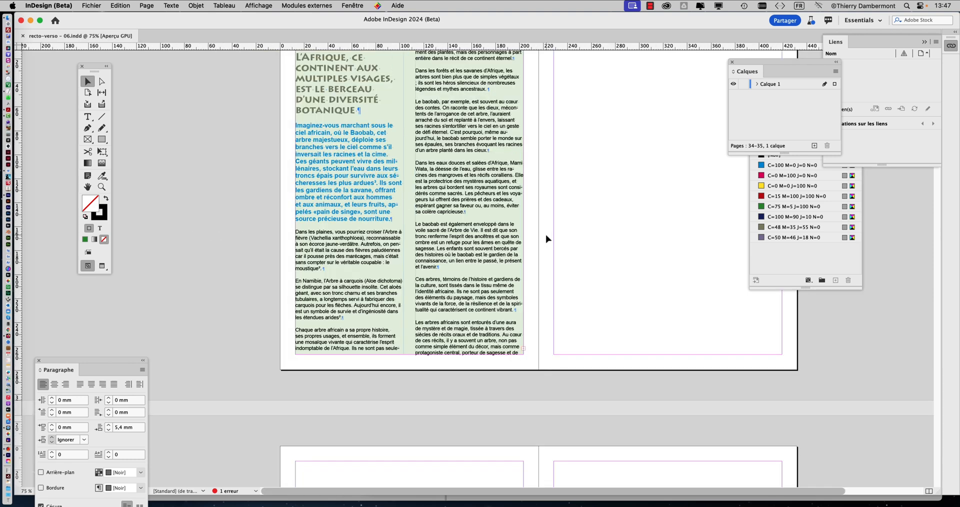
# Place the text cursor in the "L'Afrique, ce continent aux multiples visages" title and display the paragraph styles beside it
pyautogui.scroll(2, 548, 239)
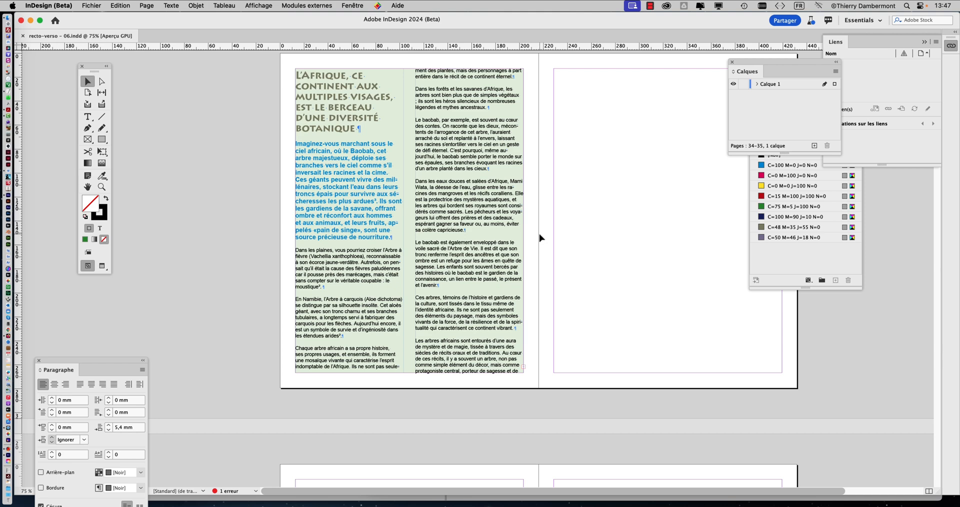
pyautogui.moveTo(562, 227); pyautogui.dragTo(473, 237)
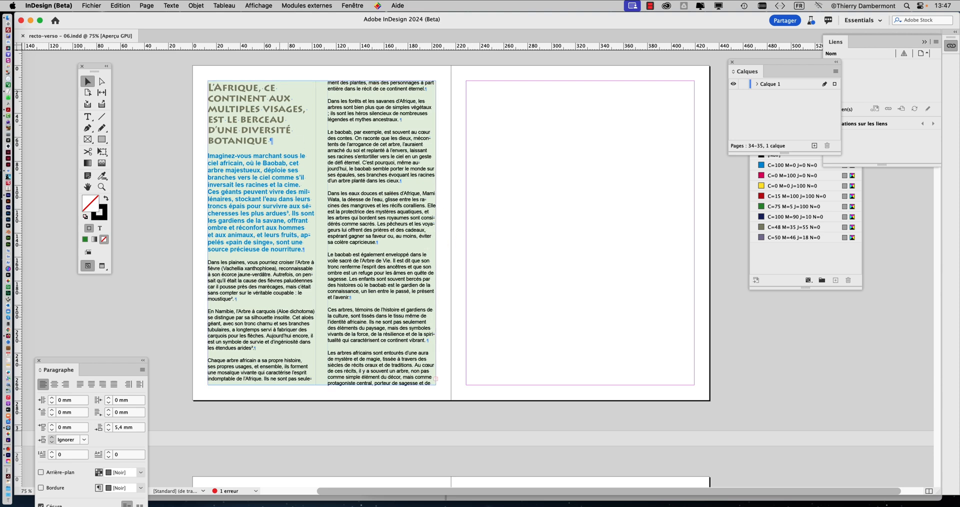
pyautogui.click(281, 95)
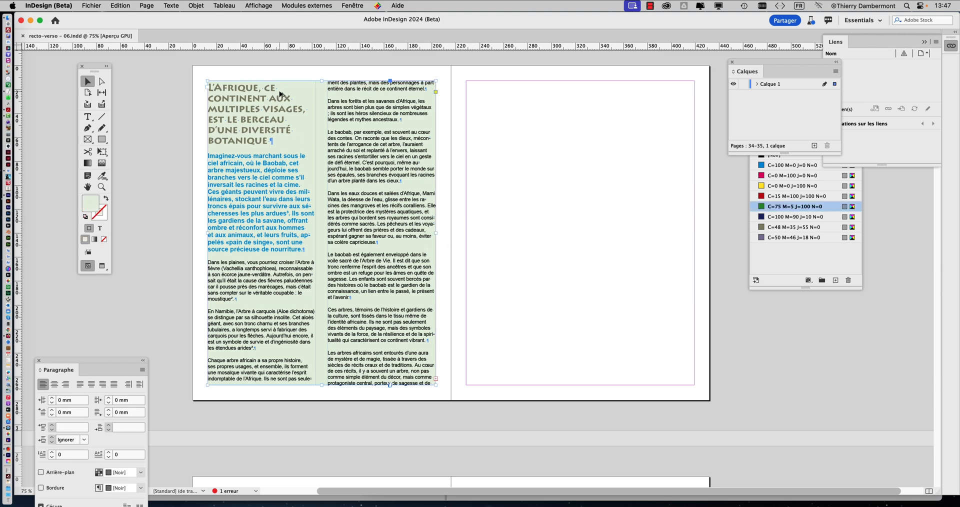
pyautogui.scroll(3, 279, 94)
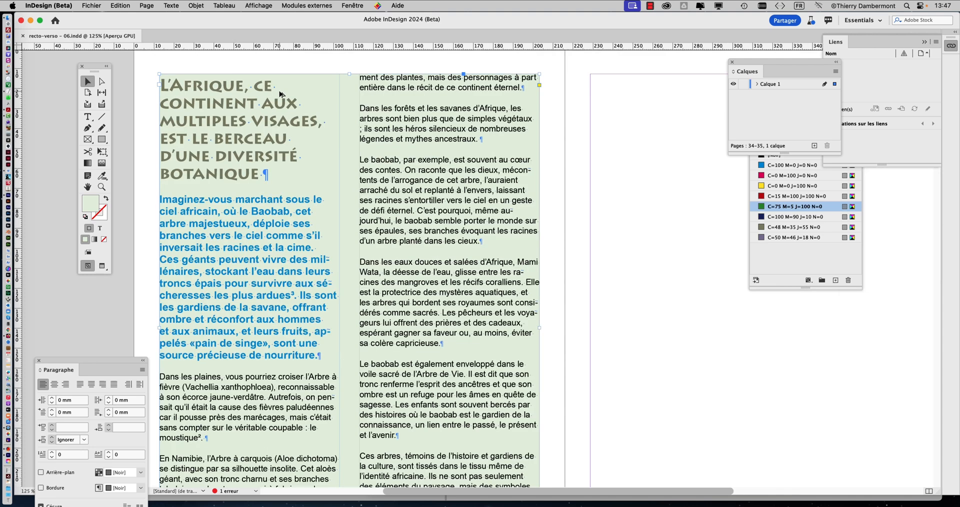
pyautogui.click(88, 116)
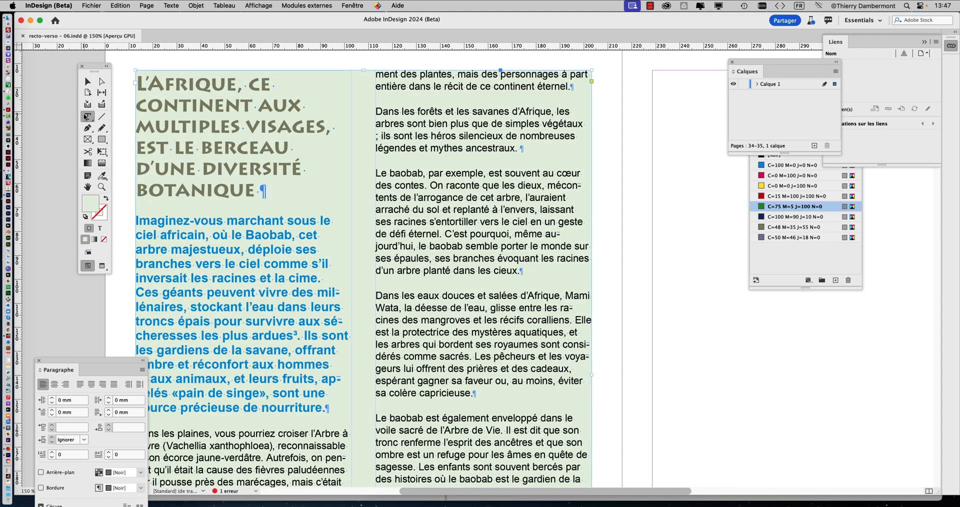
pyautogui.click(213, 103)
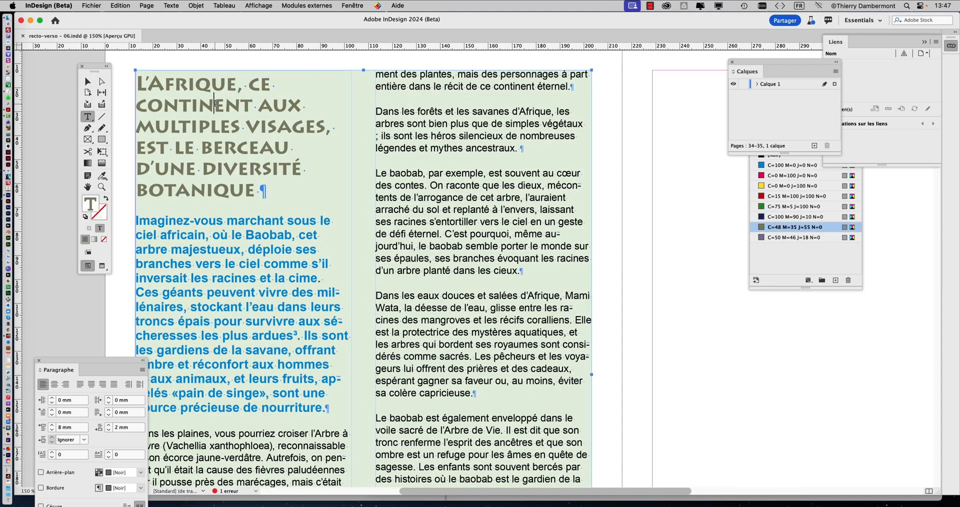
pyautogui.click(168, 6)
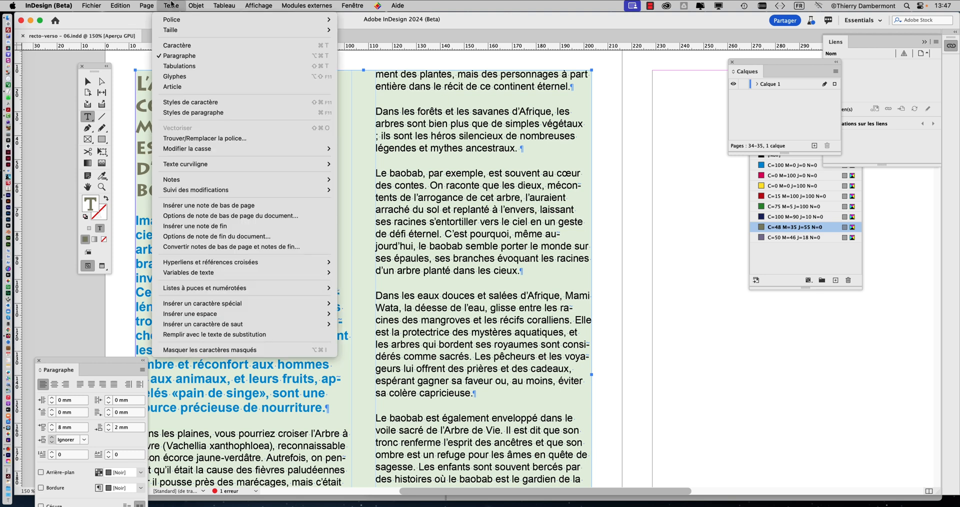
pyautogui.click(199, 113)
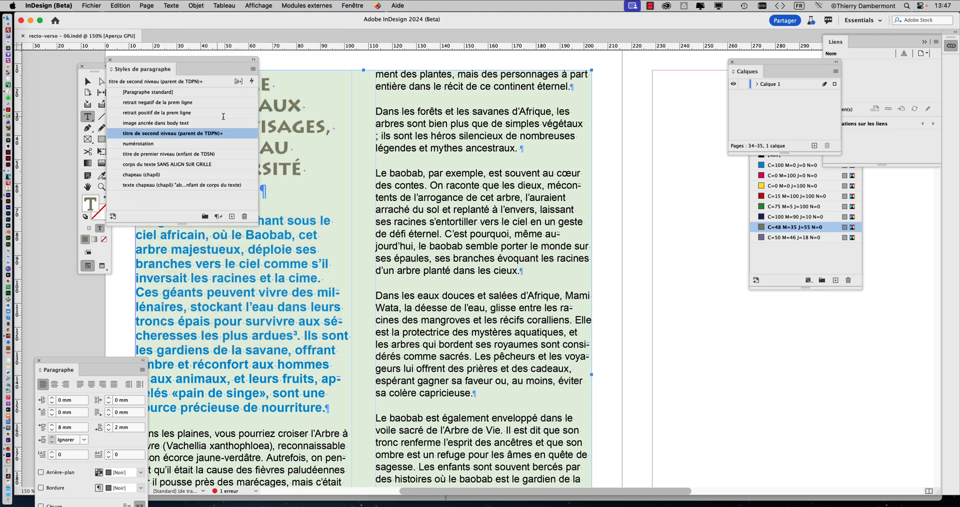
pyautogui.moveTo(194, 58); pyautogui.dragTo(557, 61)
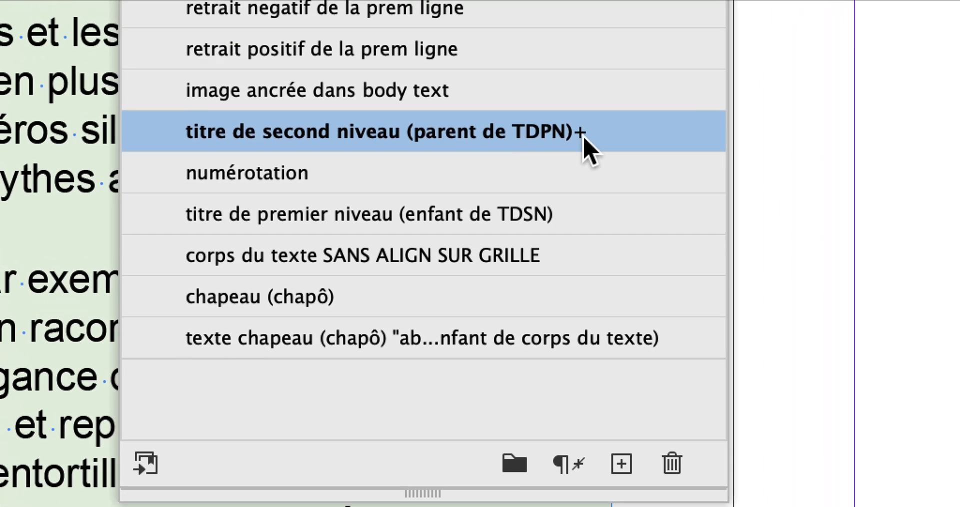
# Redefine the paragraph style "titre de second niveau (parent de TDPN)" from the title's current formatting
pyautogui.moveTo(584, 140)
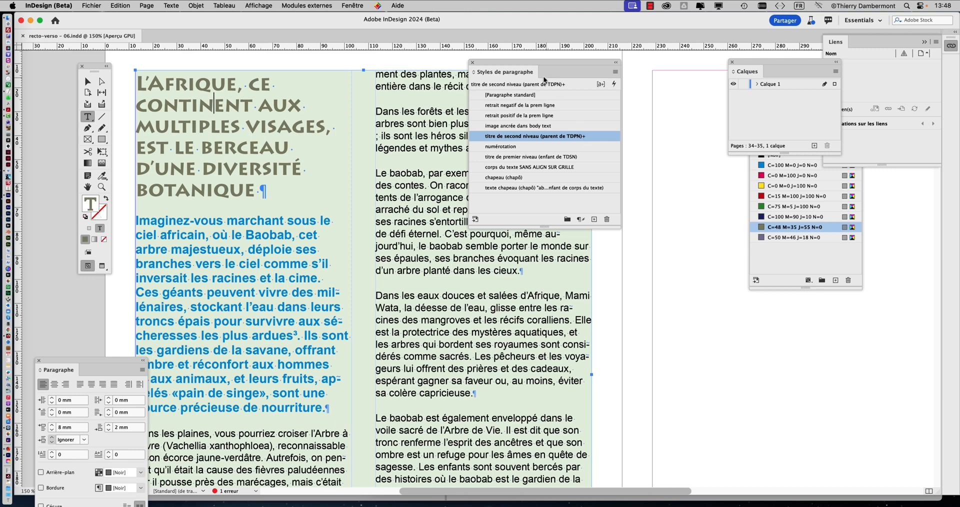
pyautogui.moveTo(511, 60); pyautogui.dragTo(344, 59)
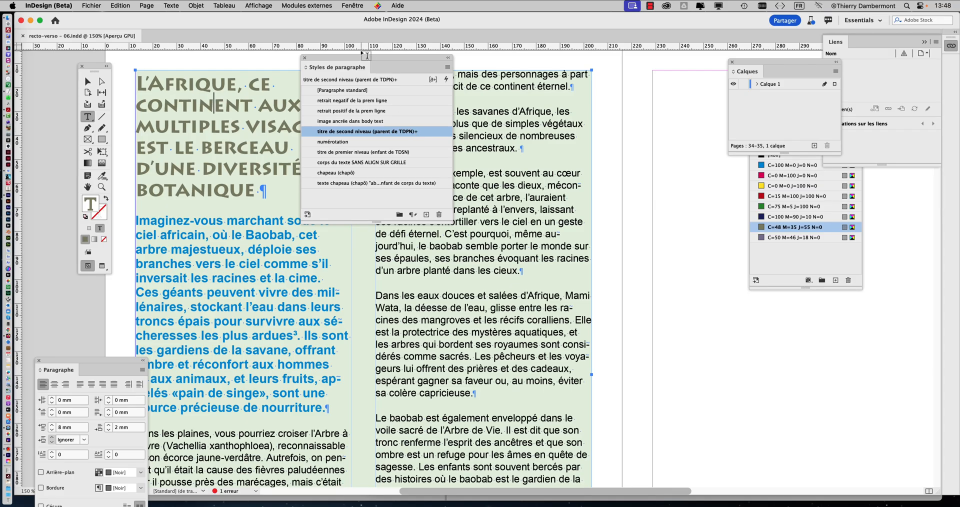
pyautogui.moveTo(364, 58); pyautogui.dragTo(568, 59)
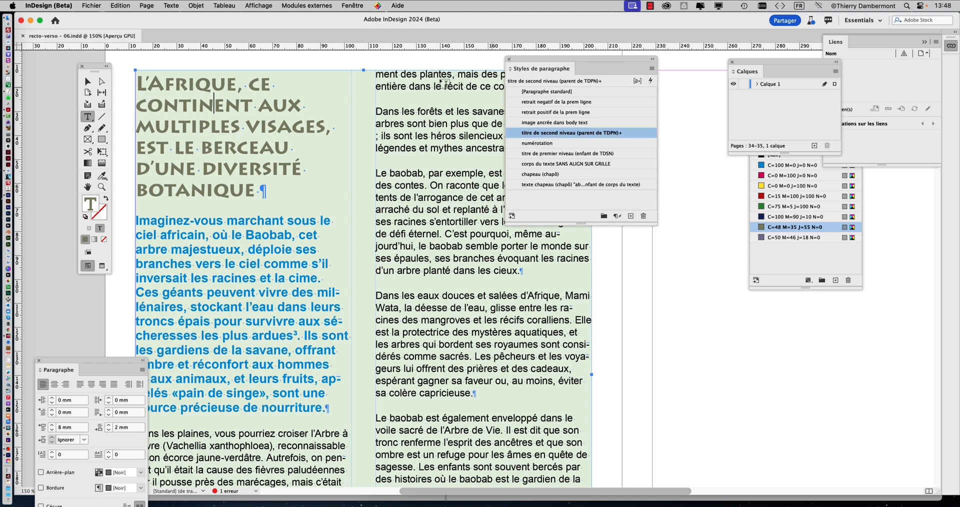
pyautogui.moveTo(641, 61); pyautogui.dragTo(466, 121)
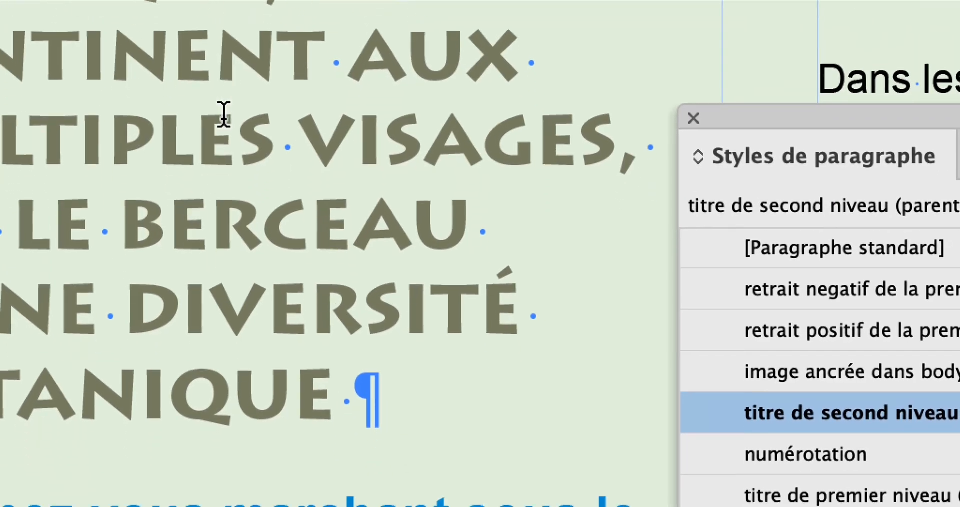
pyautogui.click(222, 131)
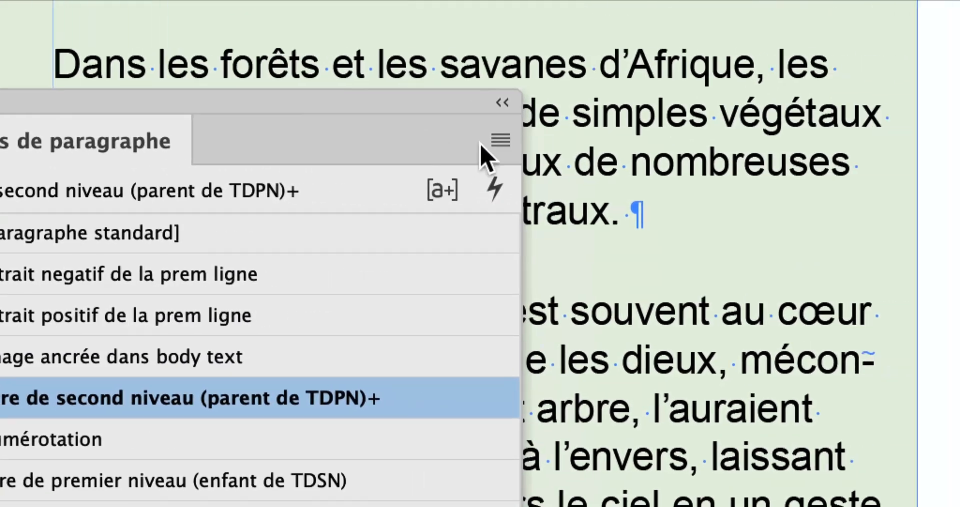
pyautogui.click(483, 142)
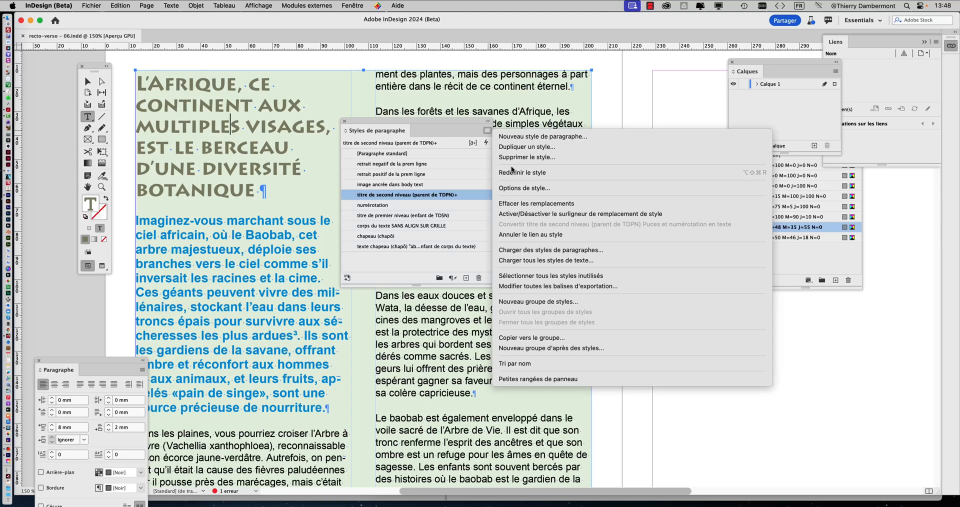
pyautogui.click(515, 172)
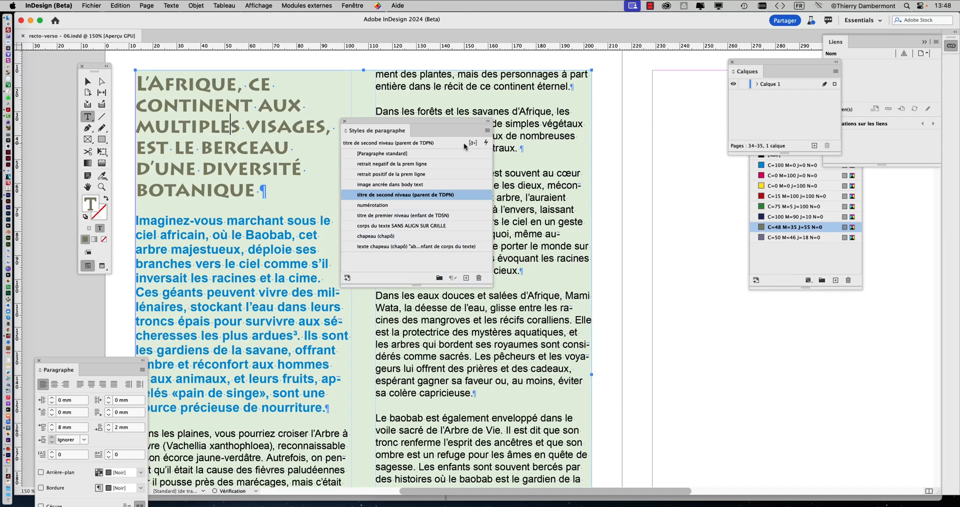
# Check which paragraph styles are applied to the blue introduction, the second-column body text and the title
pyautogui.moveTo(460, 123); pyautogui.dragTo(573, 111)
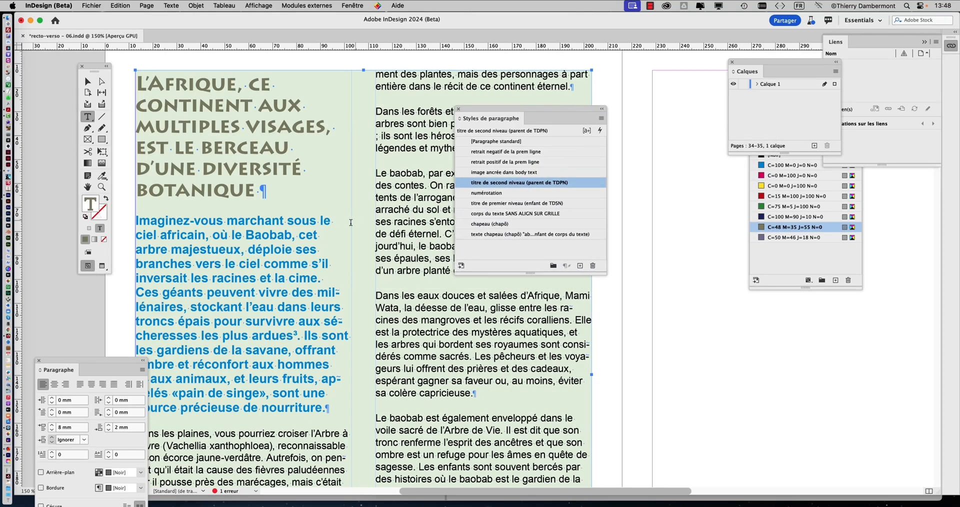
pyautogui.click(309, 237)
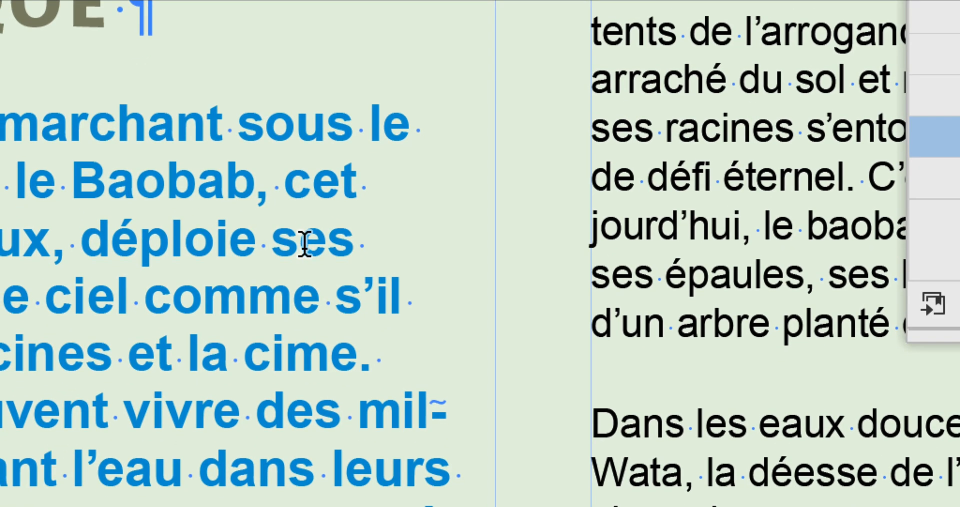
pyautogui.click(297, 289)
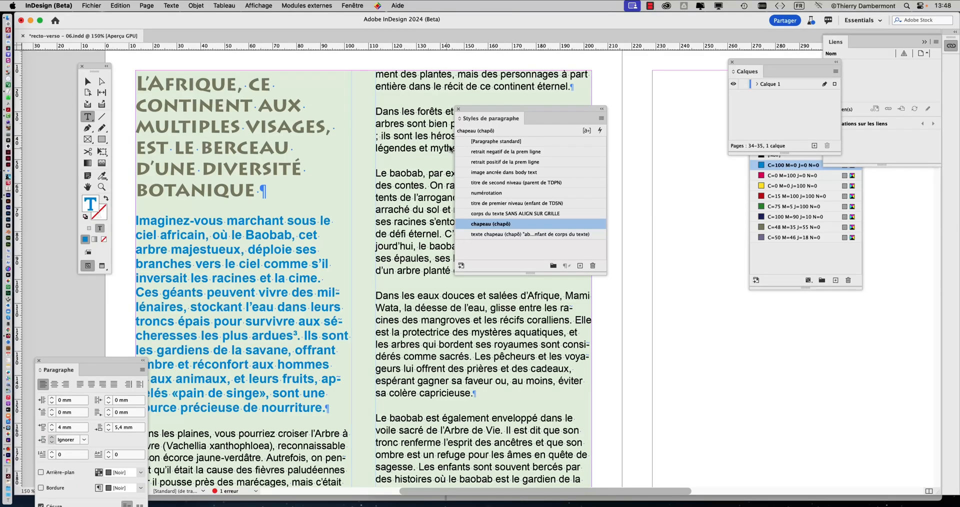
pyautogui.moveTo(485, 107); pyautogui.dragTo(596, 129)
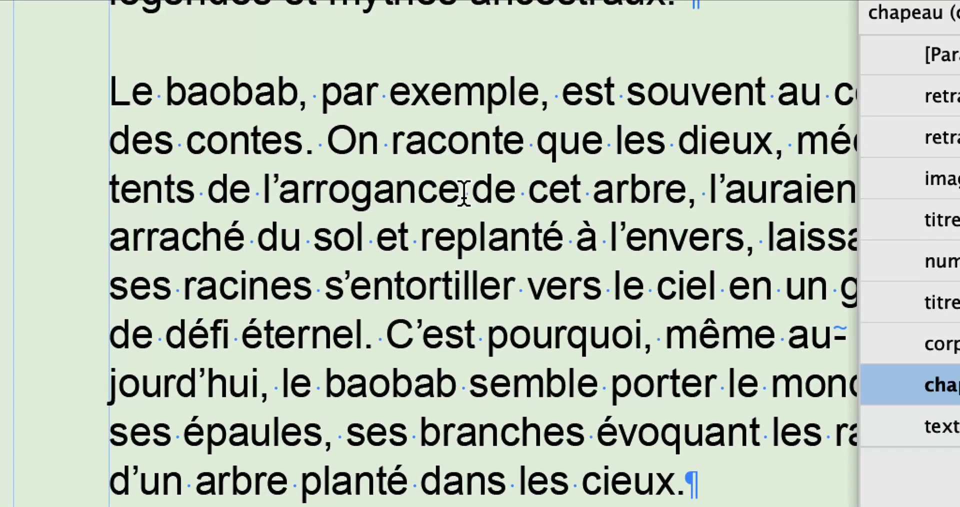
pyautogui.click(473, 209)
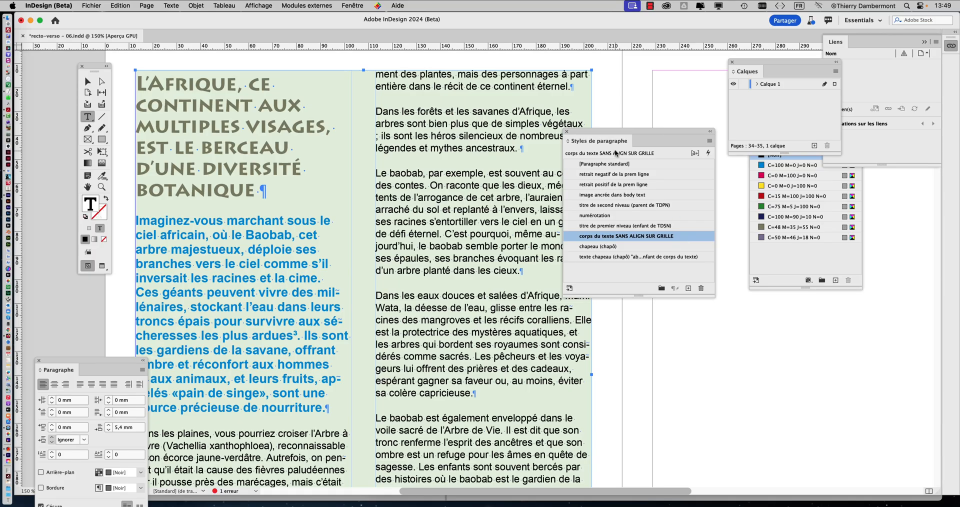
pyautogui.moveTo(605, 131); pyautogui.dragTo(661, 100)
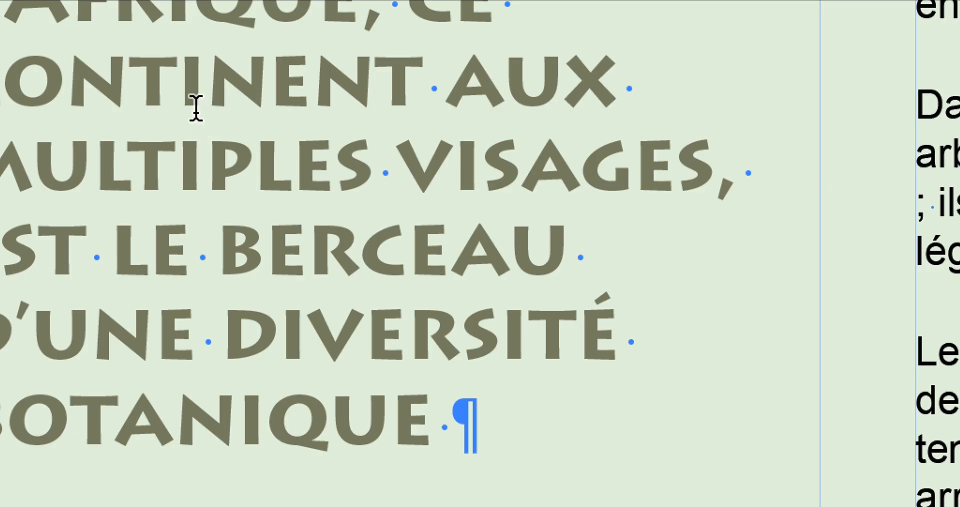
pyautogui.click(196, 108)
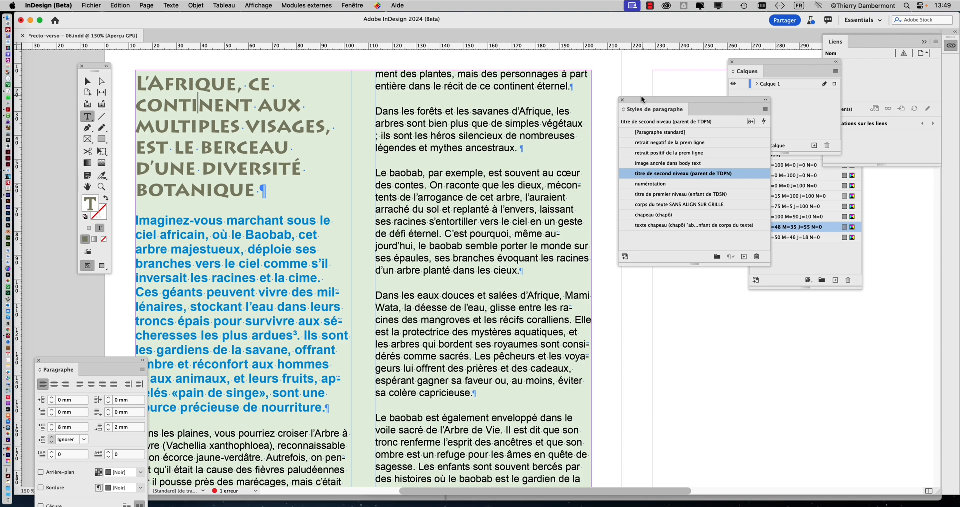
# Review the paragraph style commands for the title, and check the style applied to the blue introduction again
pyautogui.moveTo(641, 97); pyautogui.dragTo(365, 59)
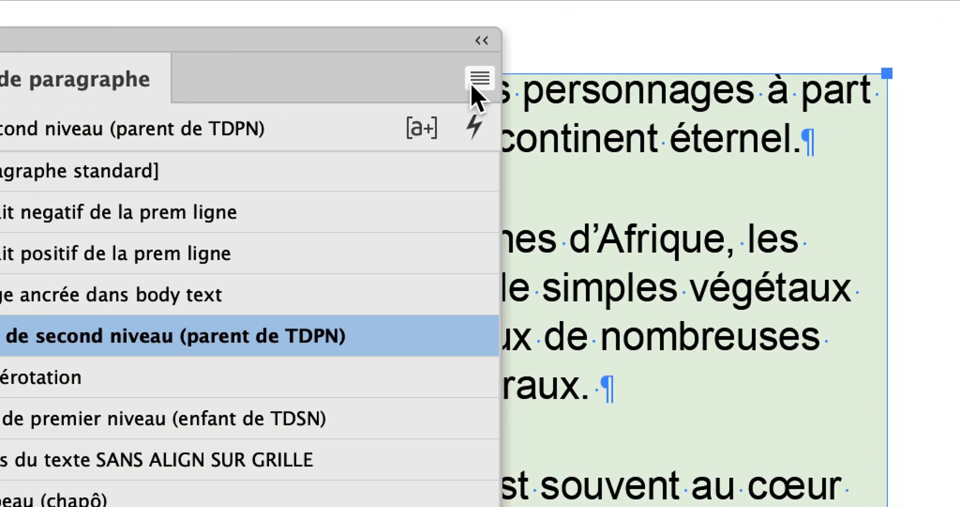
pyautogui.click(481, 80)
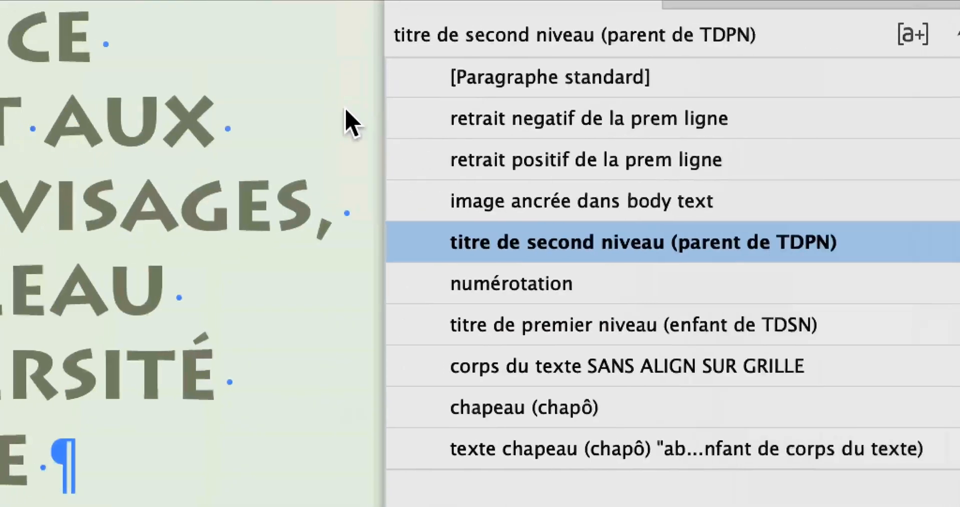
pyautogui.click(366, 77)
pyautogui.moveTo(366, 77); pyautogui.dragTo(363, 138)
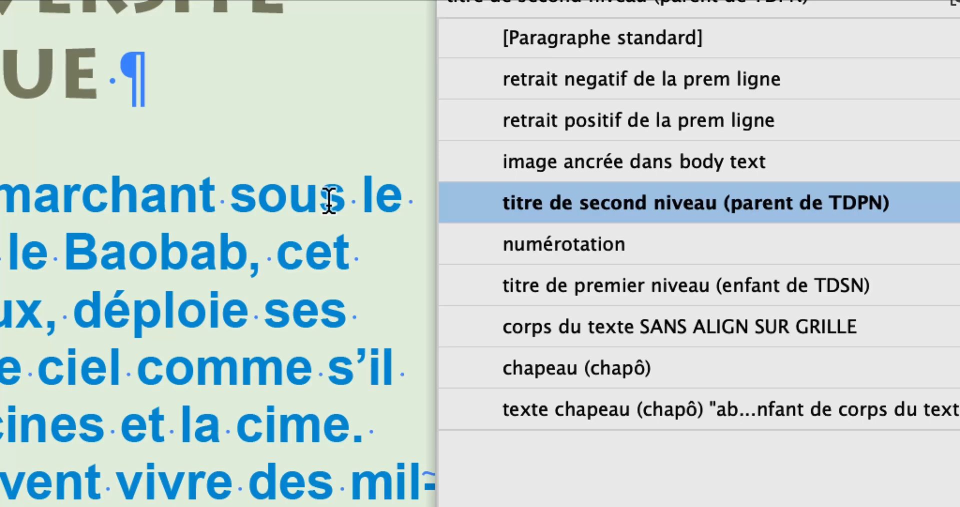
pyautogui.click(199, 466)
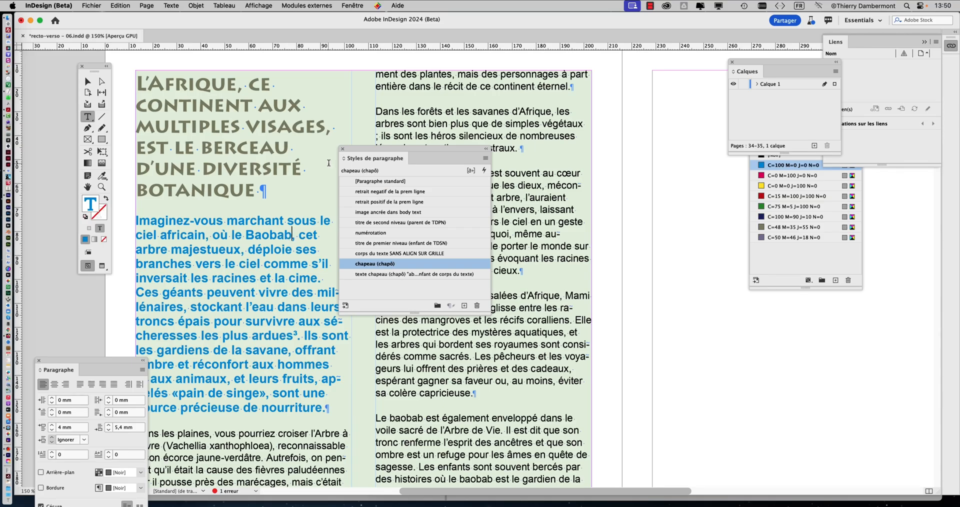
pyautogui.moveTo(364, 148); pyautogui.dragTo(621, 123)
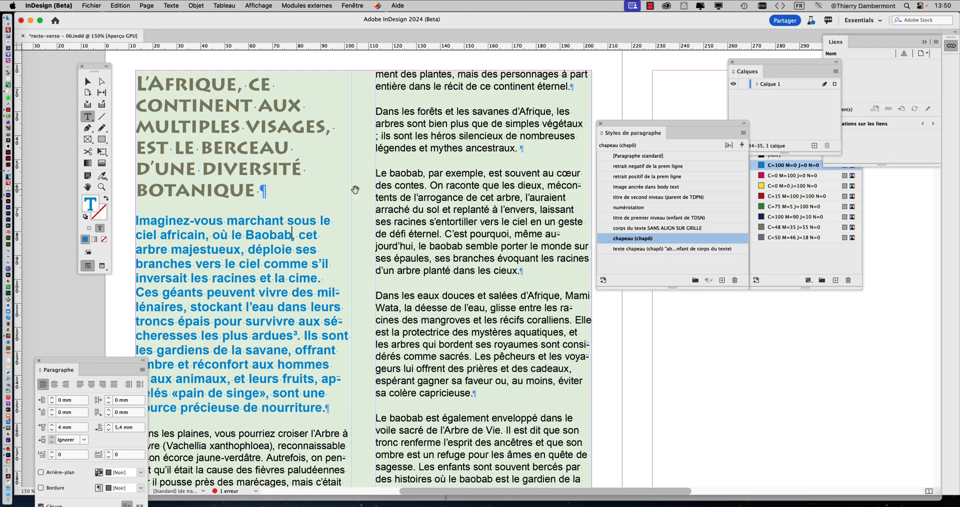
# Select the green text frame, examine its column count and gutter options, and move the paragraph styles clear of the layout
pyautogui.press('super+1')
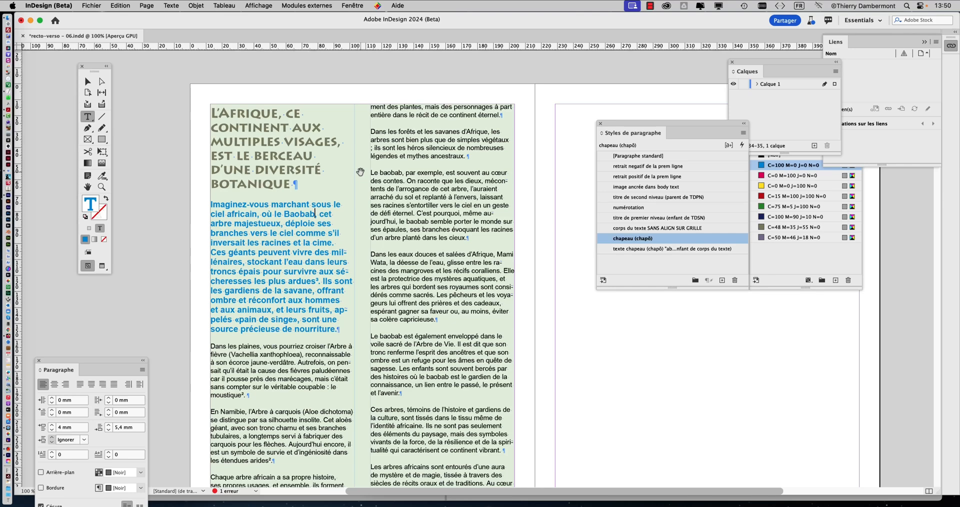
pyautogui.scroll(-3, 361, 173)
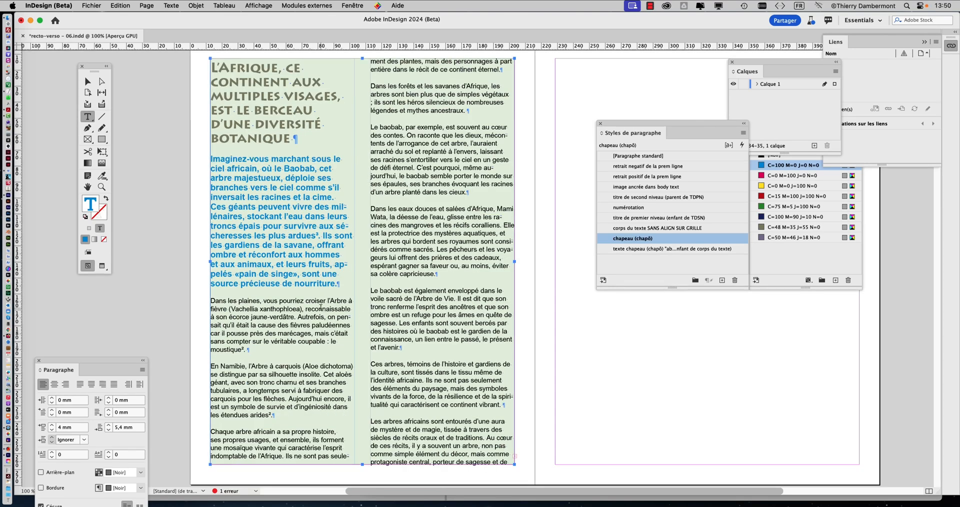
pyautogui.click(88, 81)
pyautogui.click(212, 109)
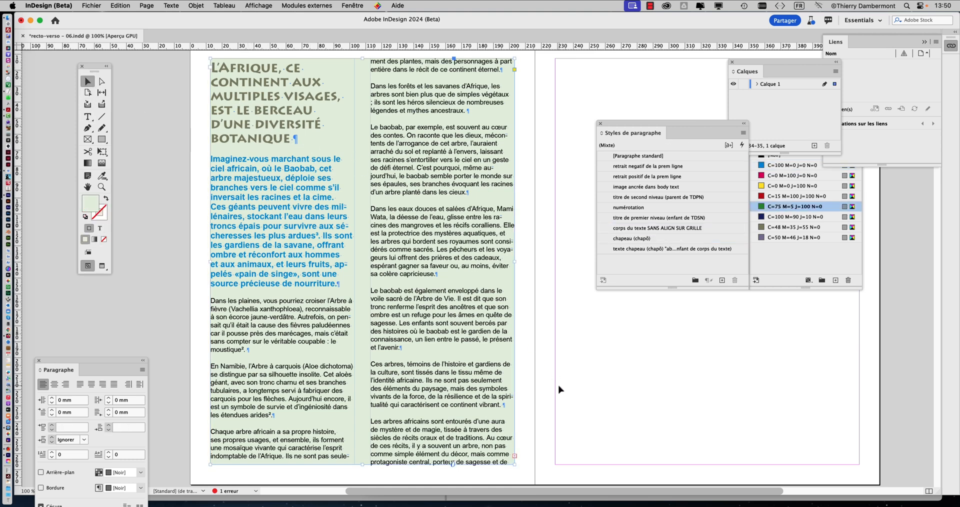
pyautogui.moveTo(763, 493); pyautogui.dragTo(791, 494)
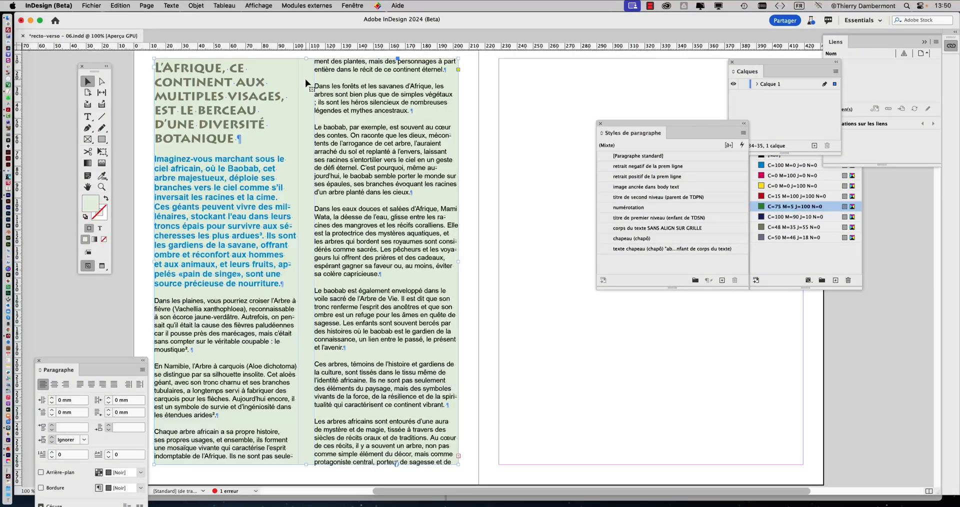
pyautogui.press('super+b')
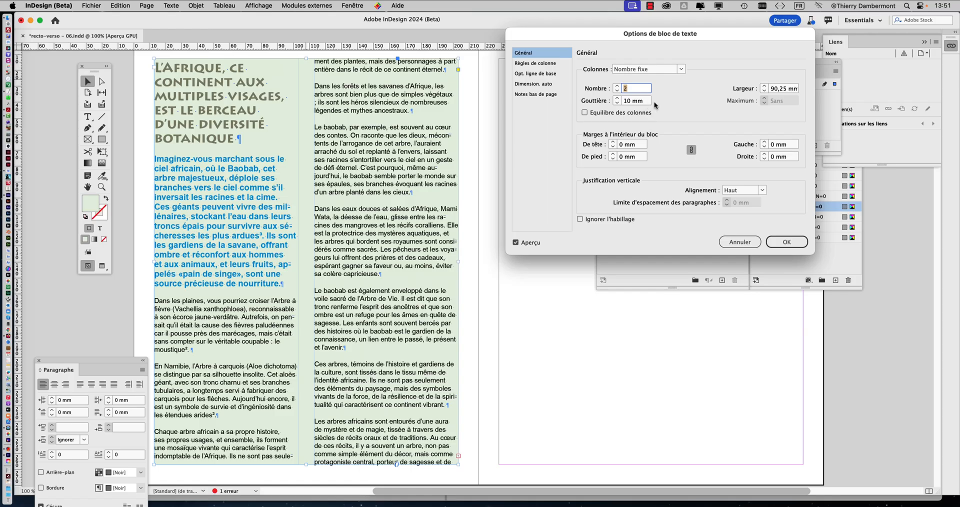
pyautogui.click(786, 238)
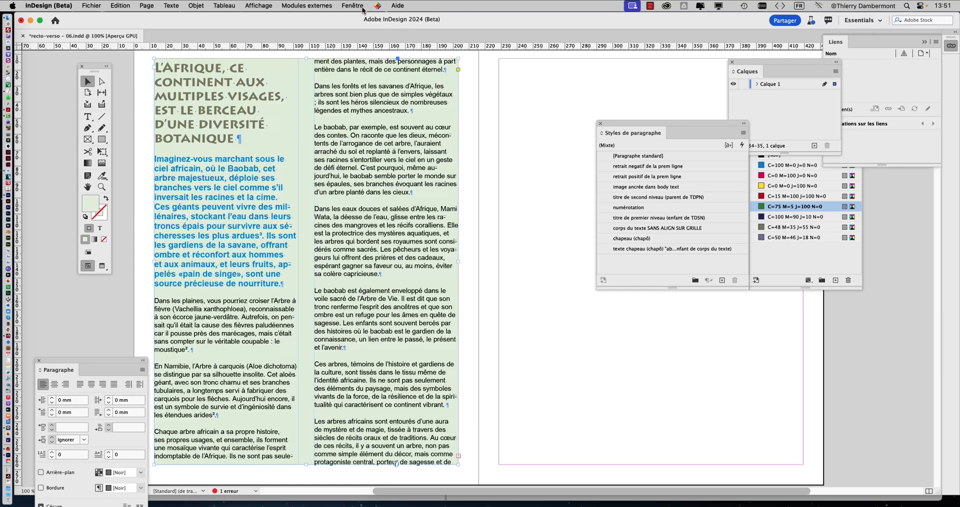
pyautogui.moveTo(611, 125); pyautogui.dragTo(799, 316)
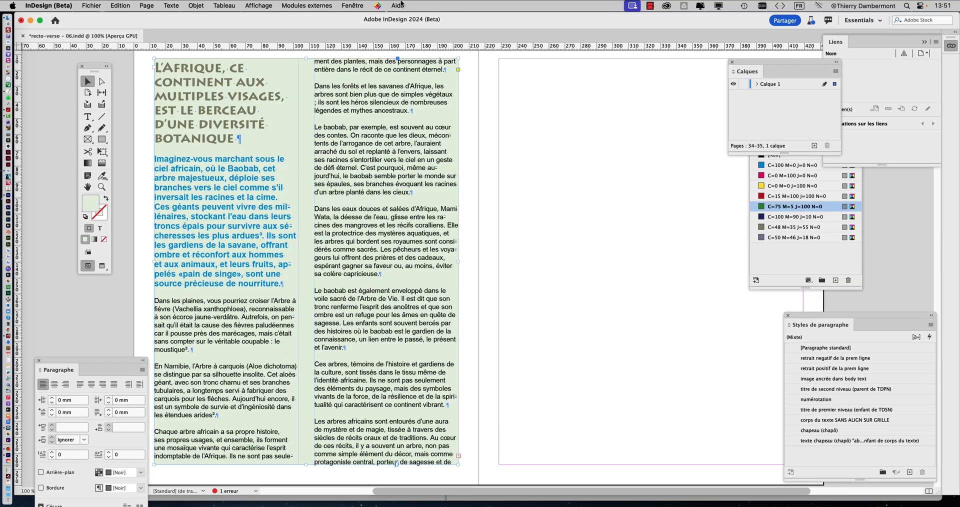
# Show the object styles and place them beside the green text frame, enlarged enough to list additional styles
pyautogui.click(352, 5)
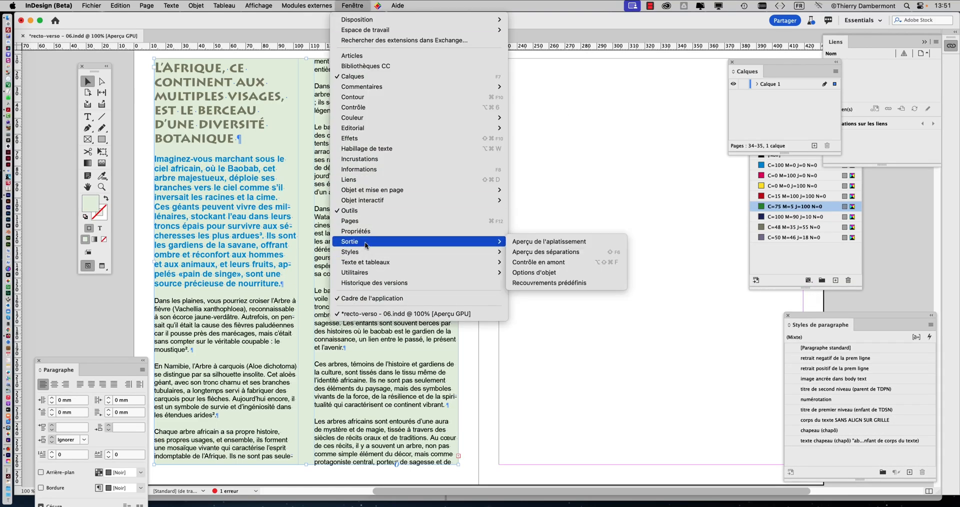
pyautogui.moveTo(367, 254)
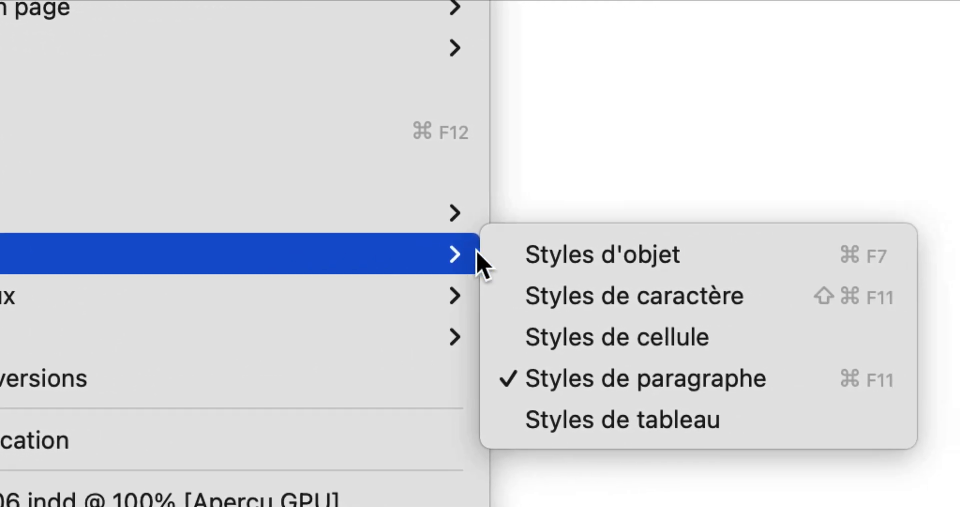
pyautogui.click(566, 259)
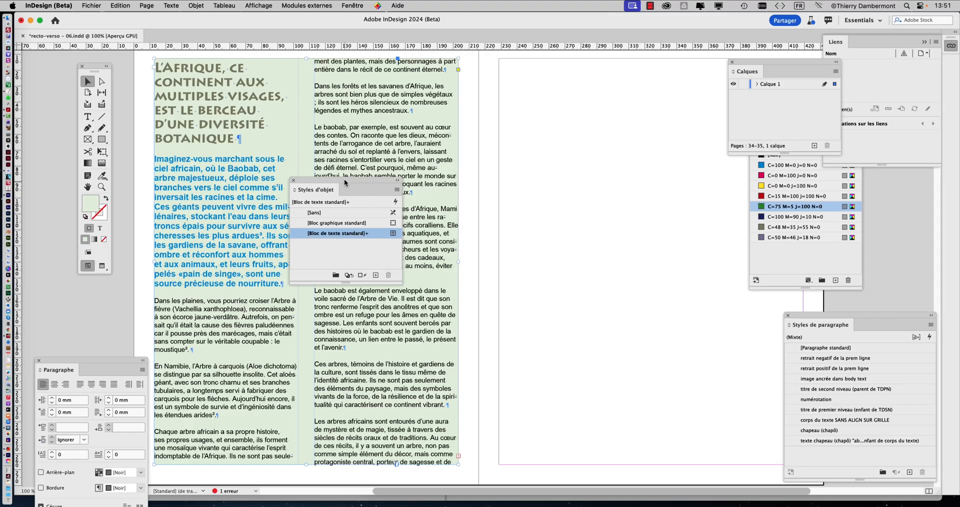
pyautogui.moveTo(345, 181); pyautogui.dragTo(582, 101)
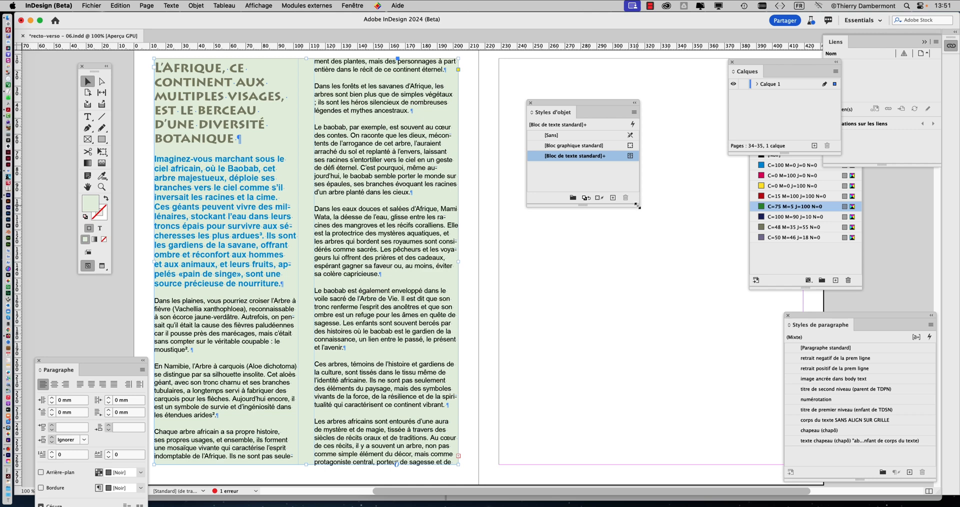
pyautogui.moveTo(637, 205); pyautogui.dragTo(652, 247)
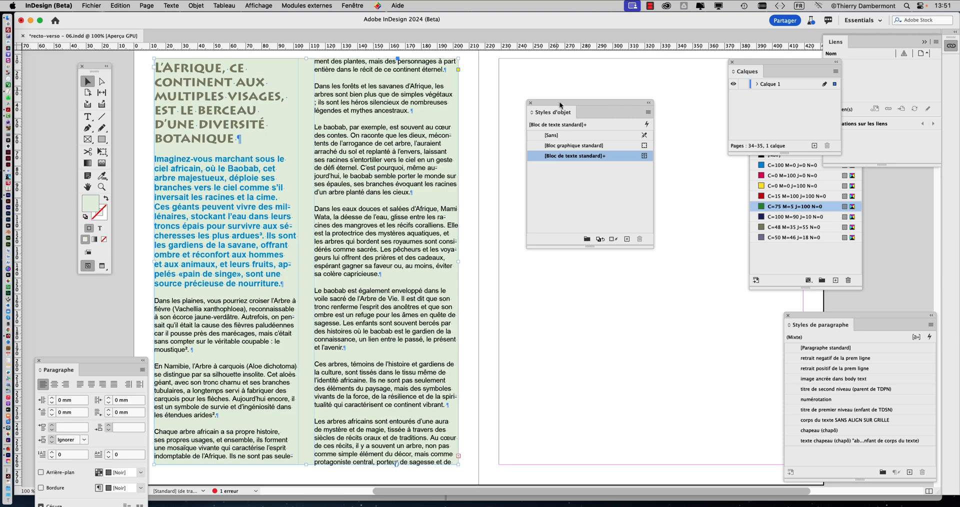
pyautogui.moveTo(558, 104); pyautogui.dragTo(559, 83)
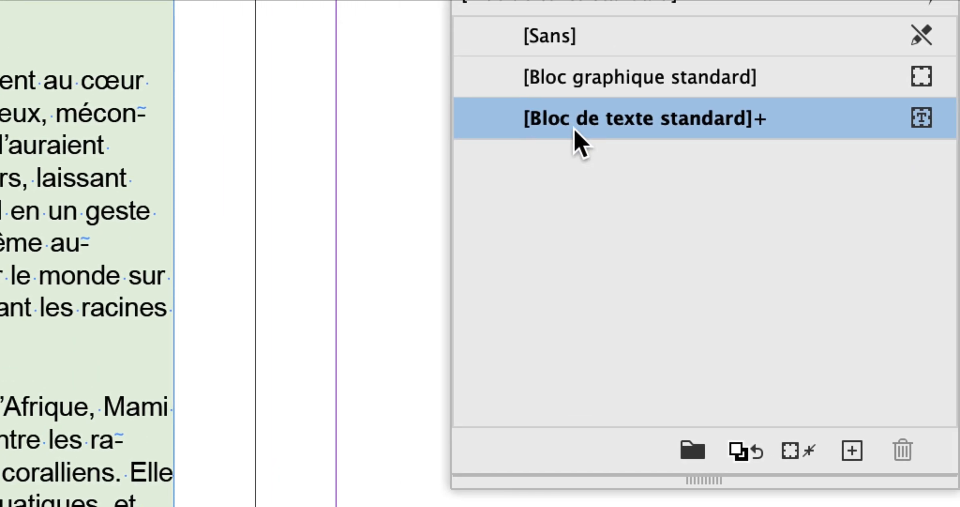
pyautogui.moveTo(755, 127)
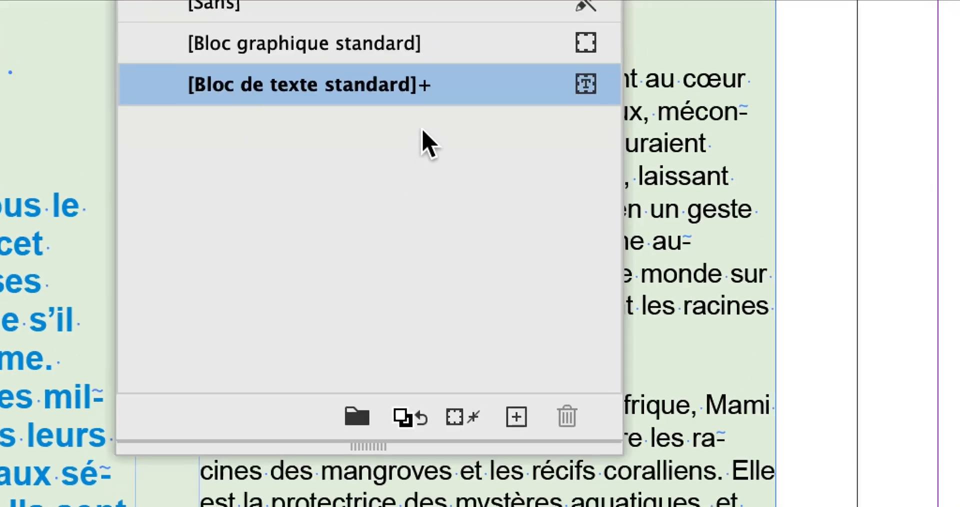
pyautogui.moveTo(425, 85)
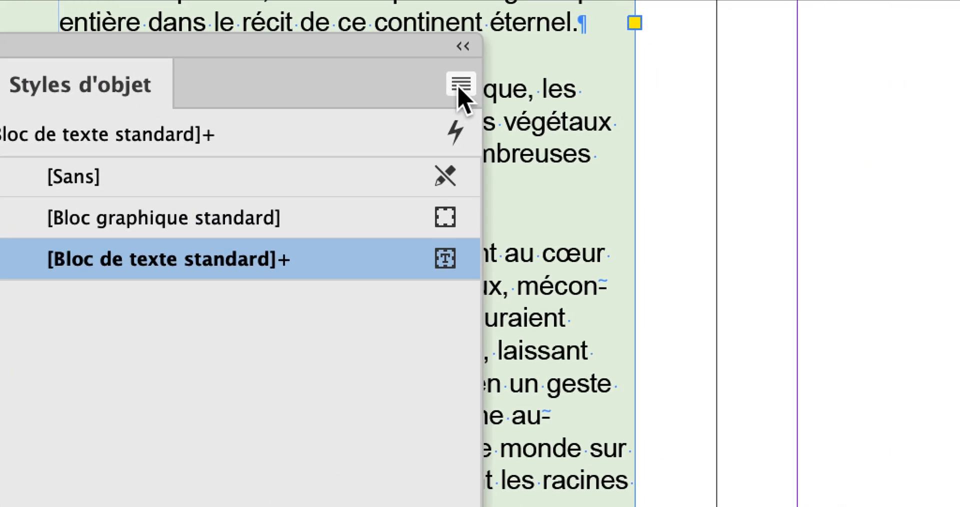
# Start a new object style from the green text frame and name it "deux col gout10mm fondvert"
pyautogui.click(459, 87)
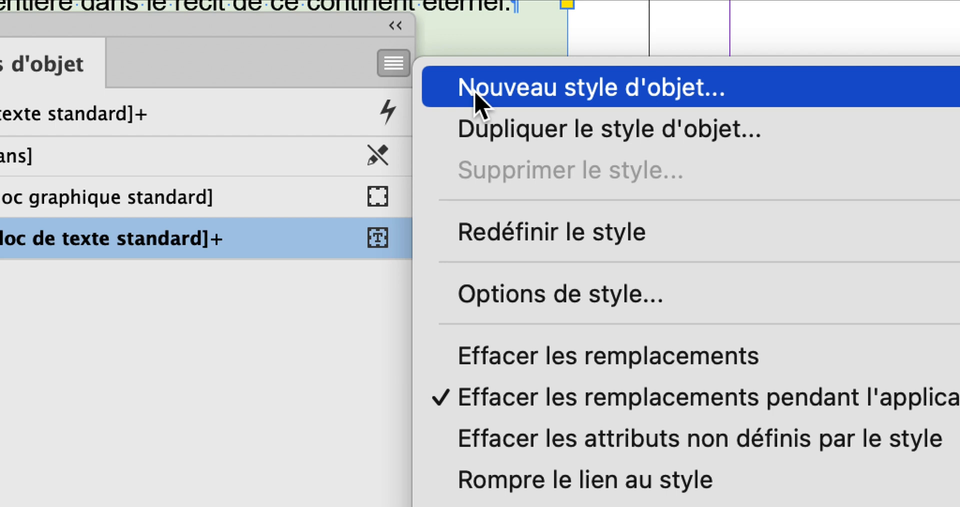
pyautogui.click(478, 95)
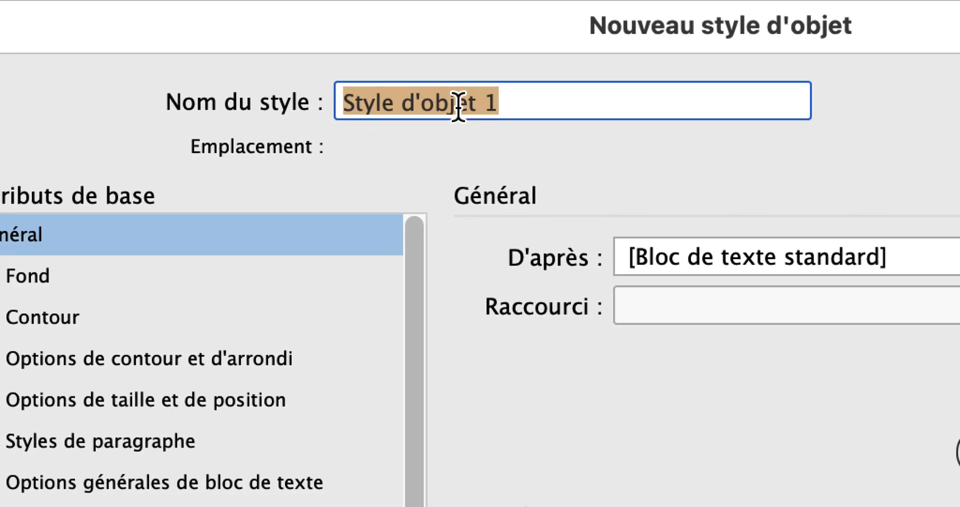
pyautogui.write('deux col ')
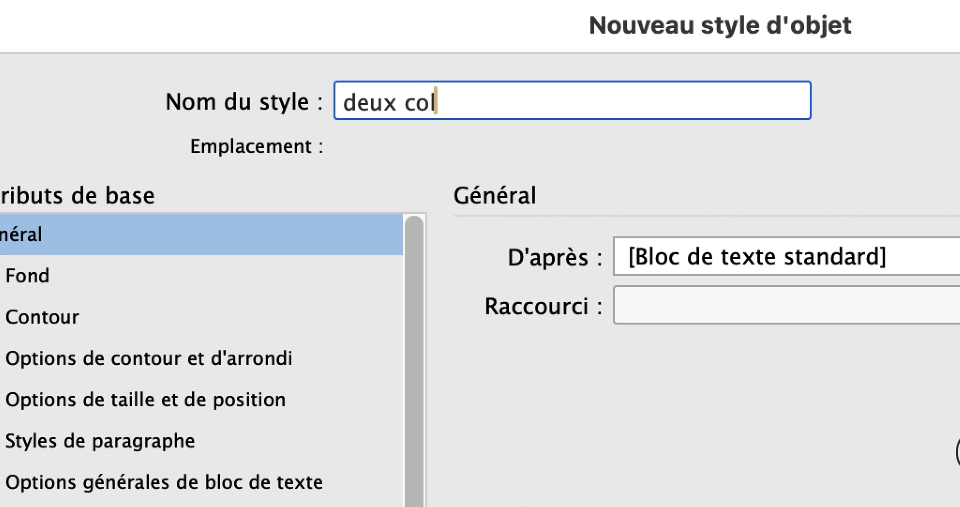
pyautogui.write('gout1')
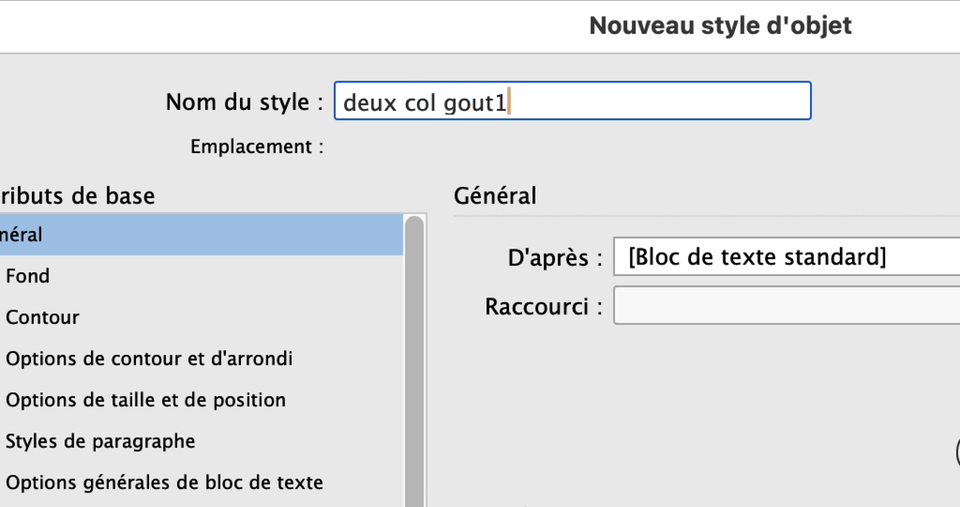
pyautogui.write('0mm')
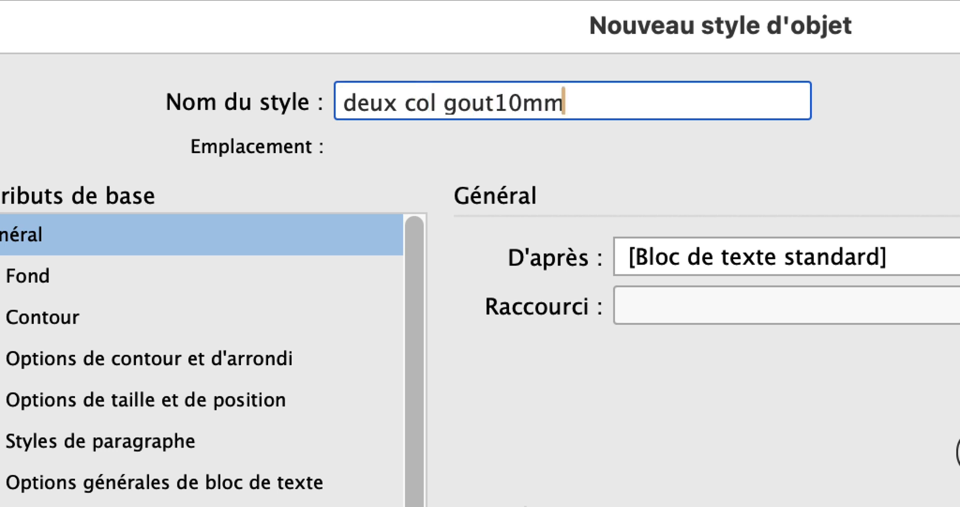
pyautogui.write(' fondvert')
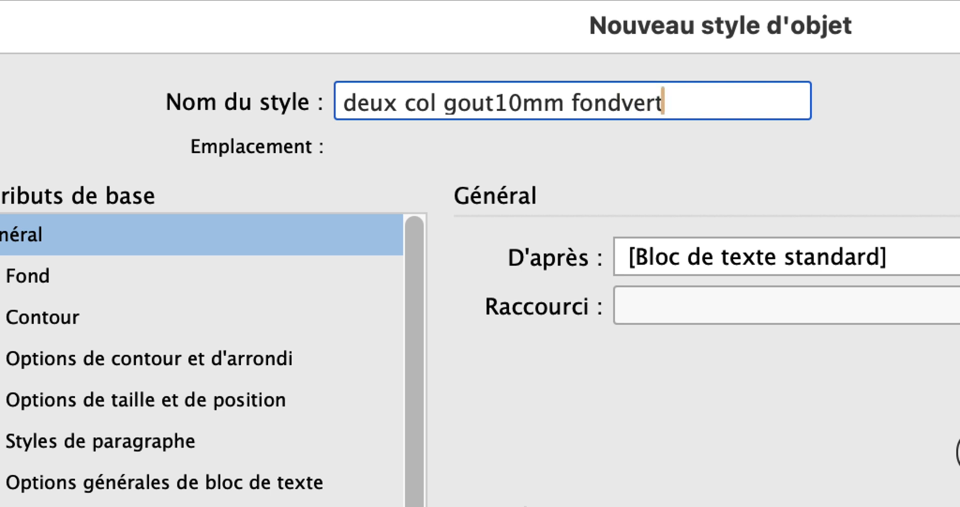
# Correct the capitals and spacing in the new object style's name to "DeuxCol Gout10mm FondVert" and create the style
pyautogui.moveTo(417, 103); pyautogui.dragTo(405, 104)
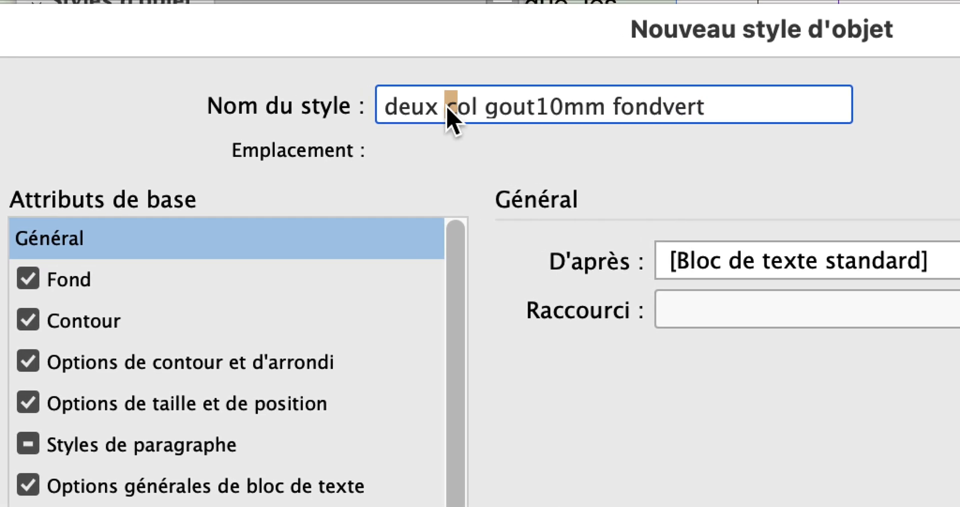
pyautogui.press('BackSpace')
pyautogui.press('BackSpace')
pyautogui.write('C')
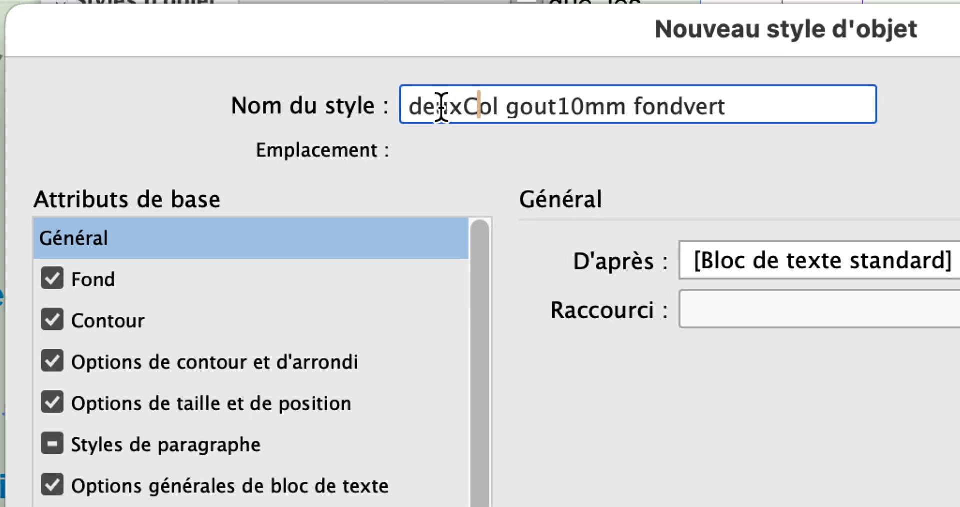
pyautogui.moveTo(423, 106); pyautogui.dragTo(411, 106)
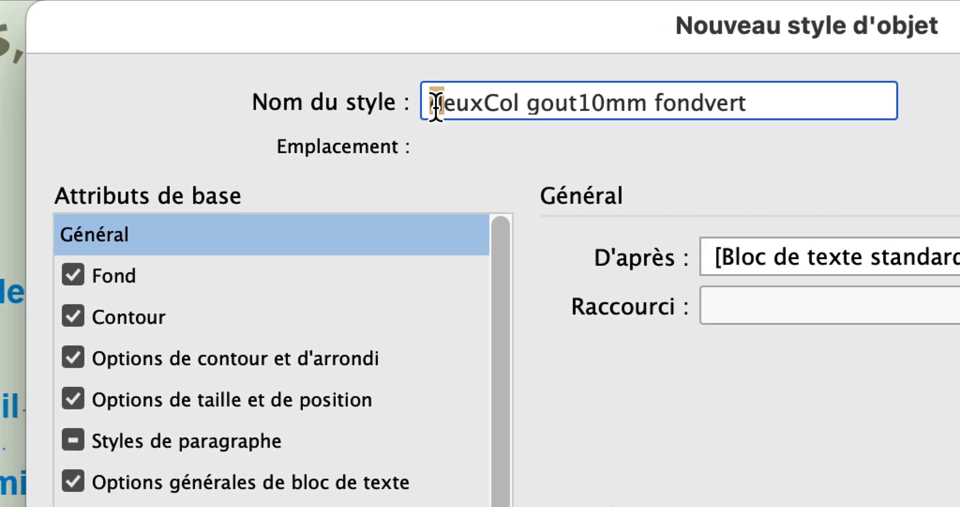
pyautogui.write('D')
pyautogui.moveTo(529, 104); pyautogui.dragTo(541, 105)
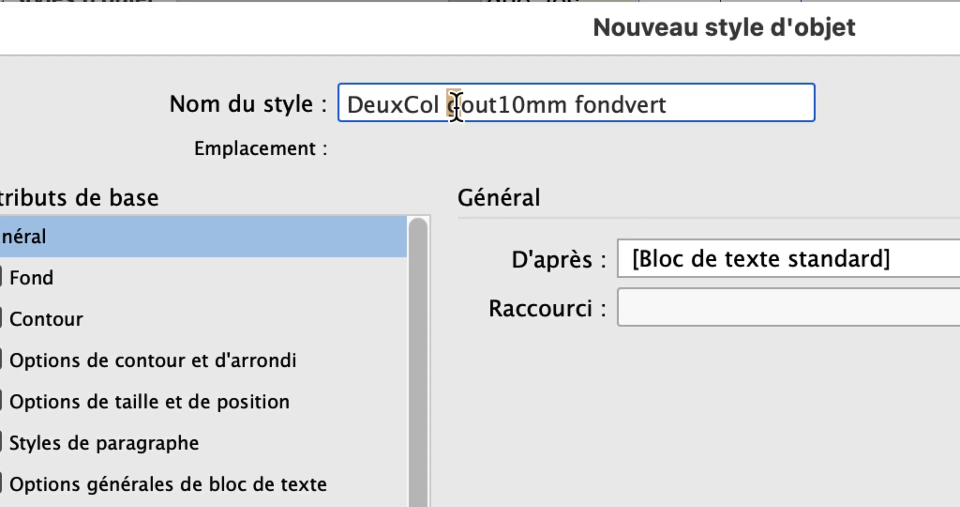
pyautogui.write('G')
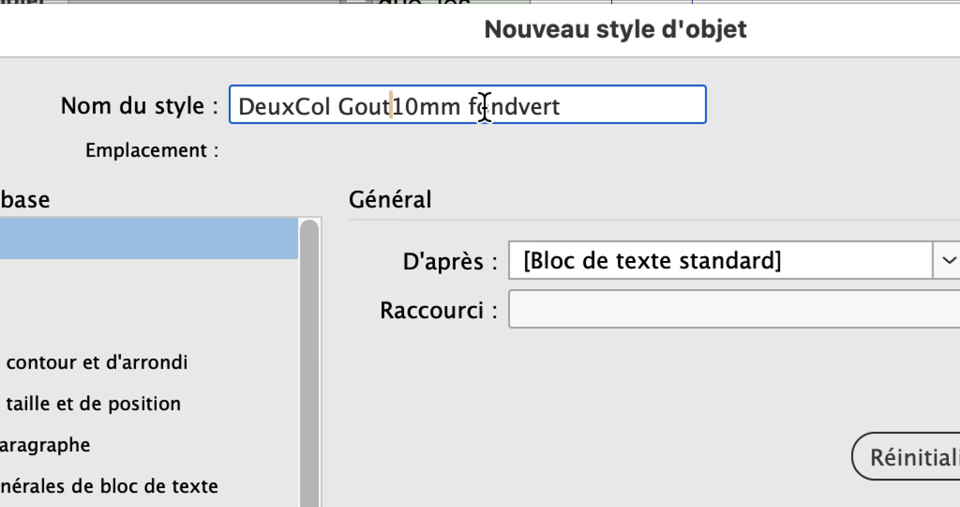
pyautogui.moveTo(478, 106); pyautogui.dragTo(504, 106)
pyautogui.write('Fond')
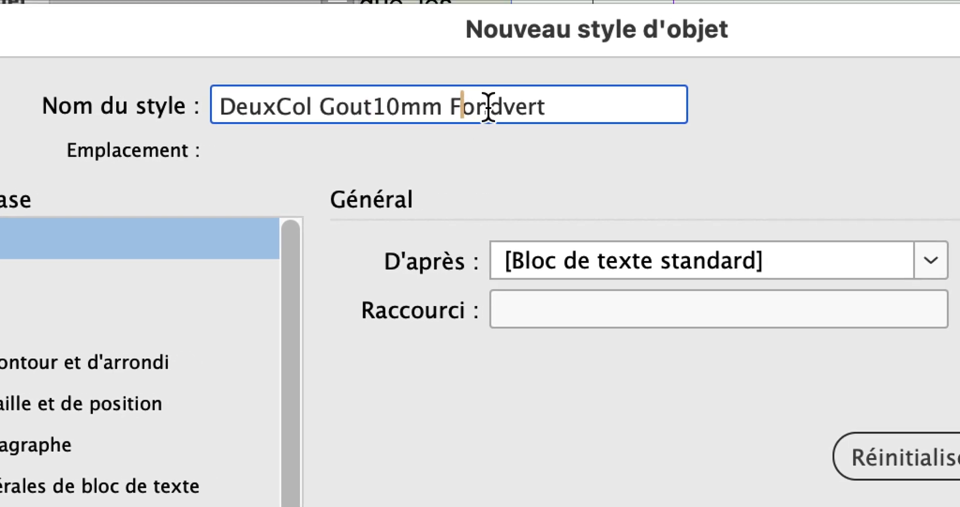
pyautogui.write('V')
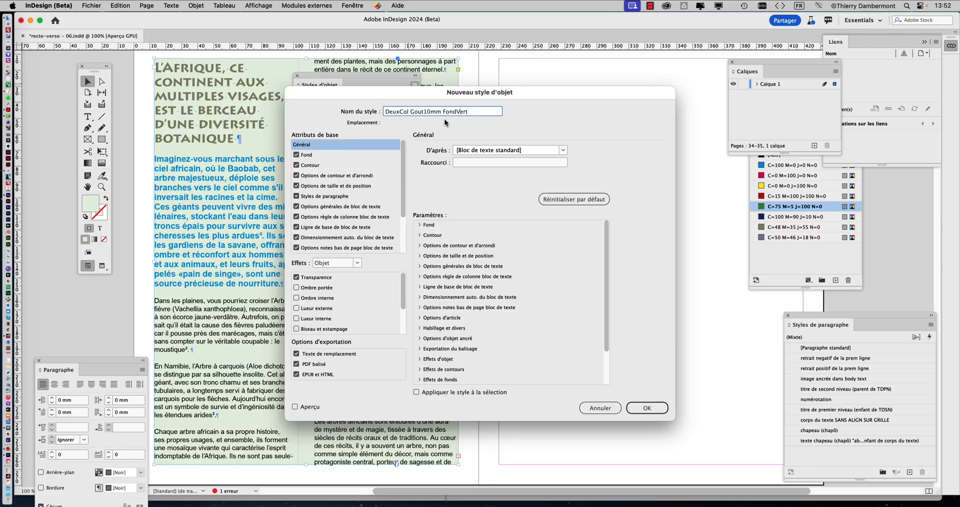
pyautogui.click(647, 408)
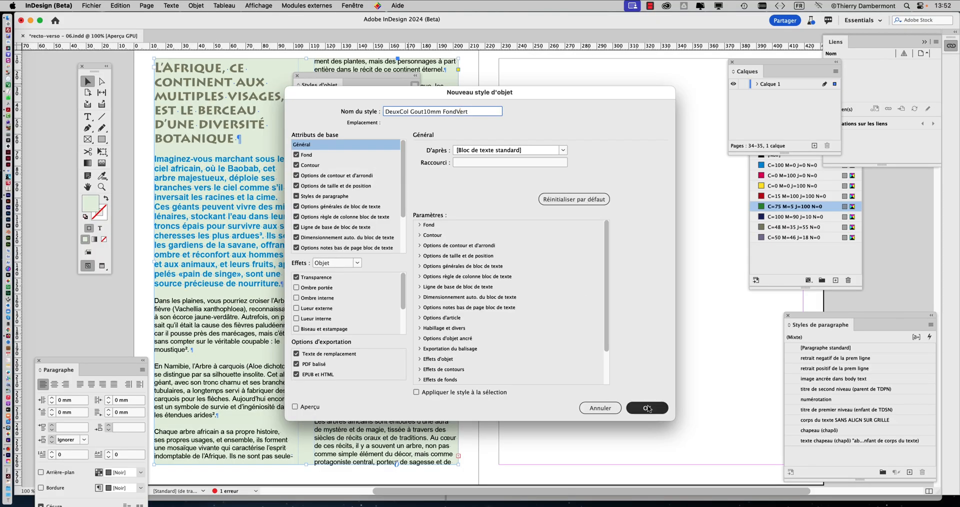
# Apply the object style "DeuxCol Gout10mm FondVert" to the green text frame, clearing its overrides, and keep the object styles off the pages
pyautogui.moveTo(377, 72); pyautogui.dragTo(584, 83)
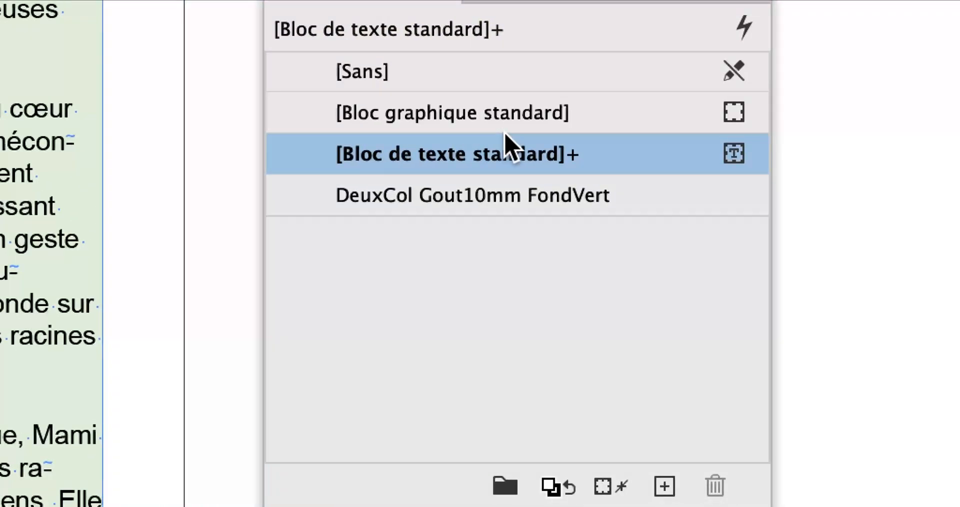
pyautogui.click(467, 195)
pyautogui.keyDown('alt'); pyautogui.click(467, 196); pyautogui.keyUp('alt')
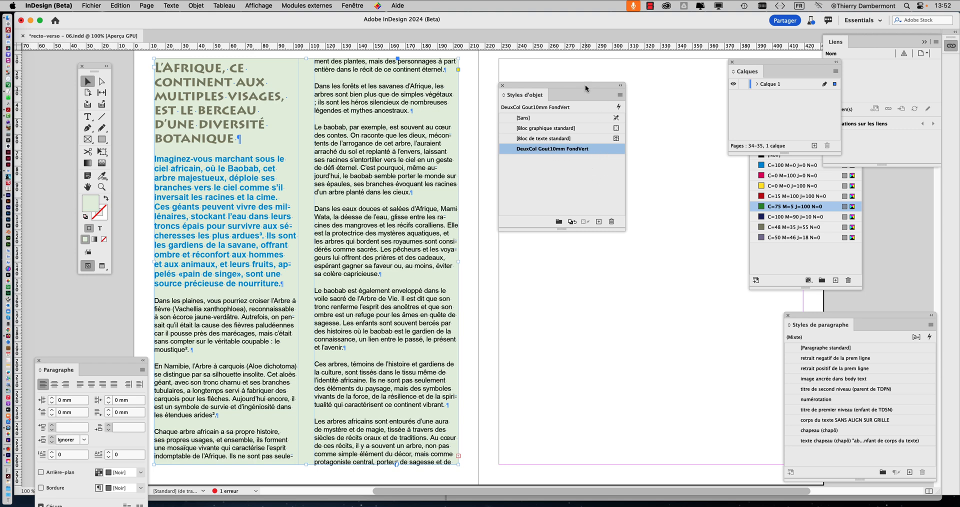
pyautogui.moveTo(585, 85); pyautogui.dragTo(766, 36)
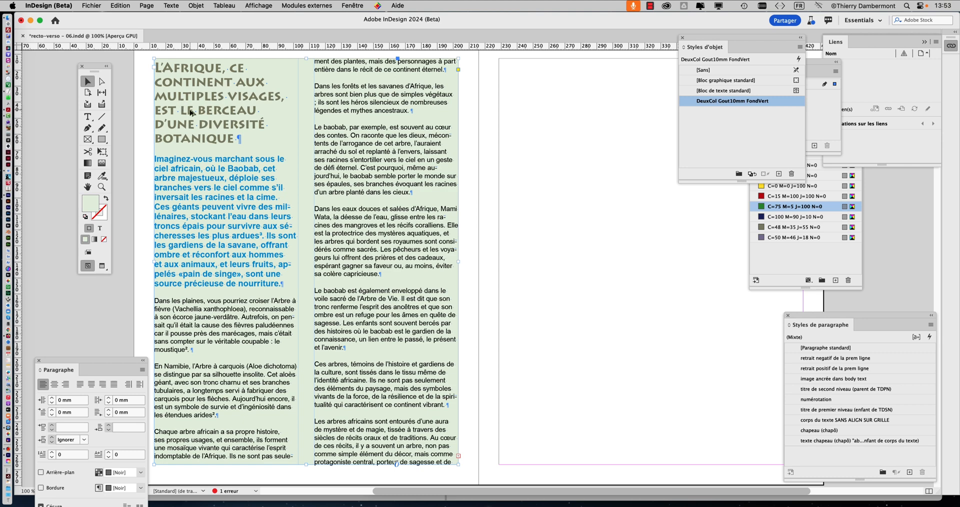
pyautogui.scroll(-1, 186, 108)
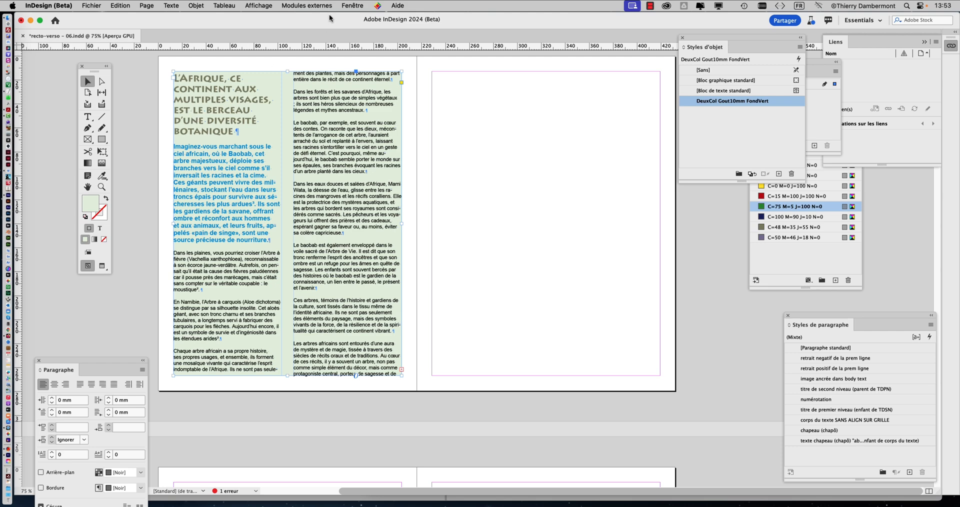
pyautogui.click(345, 6)
pyautogui.moveTo(380, 252)
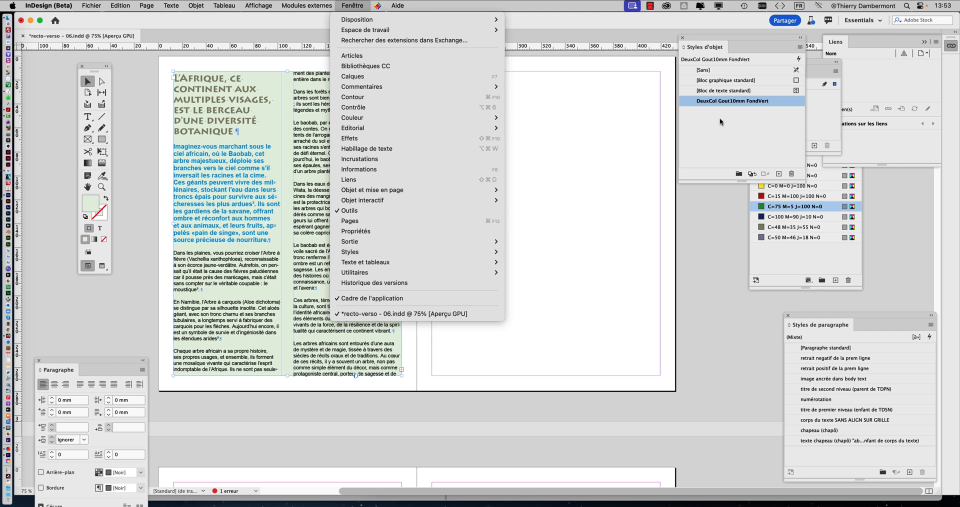
pyautogui.click(720, 143)
pyautogui.moveTo(693, 40); pyautogui.dragTo(425, 106)
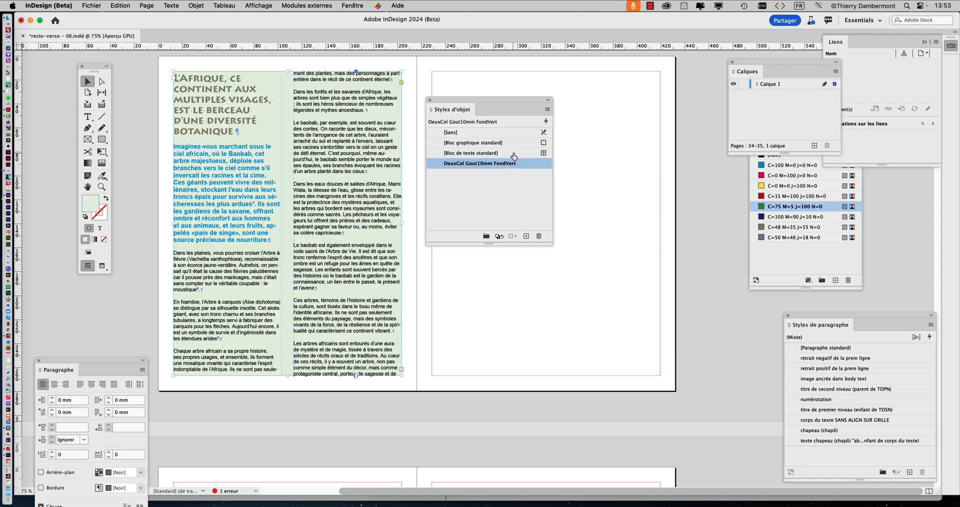
pyautogui.moveTo(460, 100); pyautogui.dragTo(707, 85)
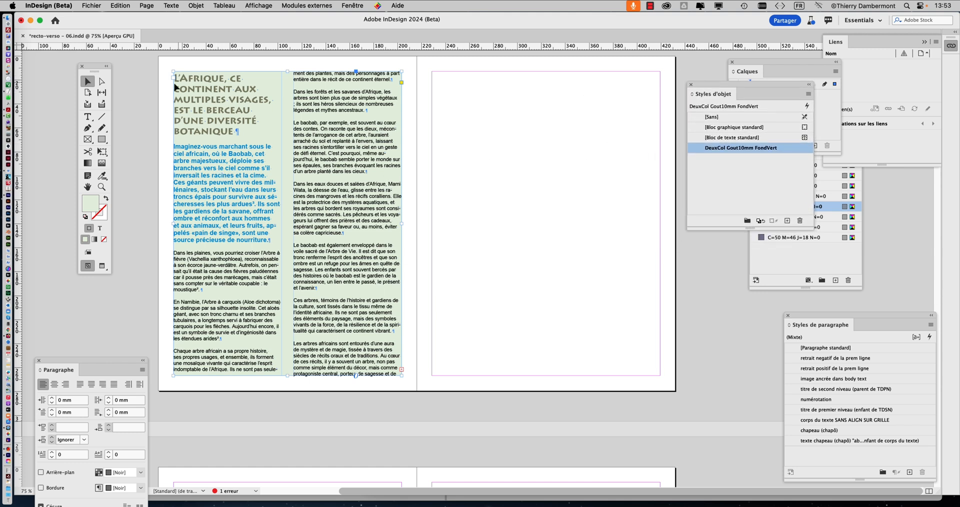
# Draw an empty text frame filling the margins of the blank facing page and select it as an object
pyautogui.click(88, 117)
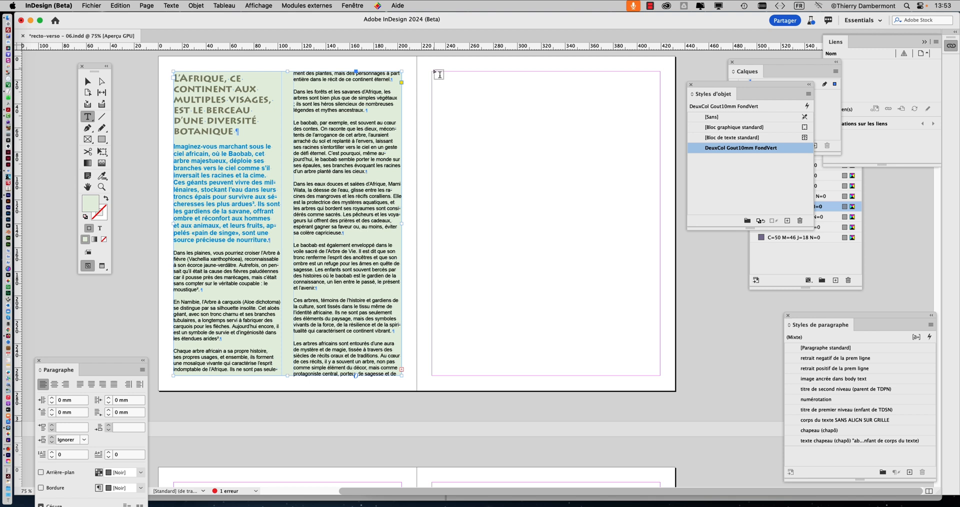
pyautogui.moveTo(432, 71); pyautogui.dragTo(661, 376)
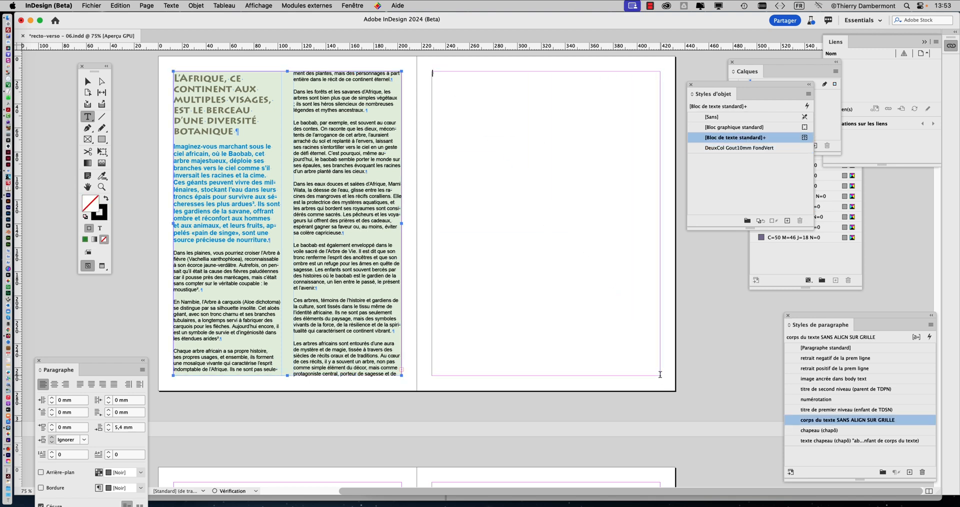
pyautogui.click(88, 81)
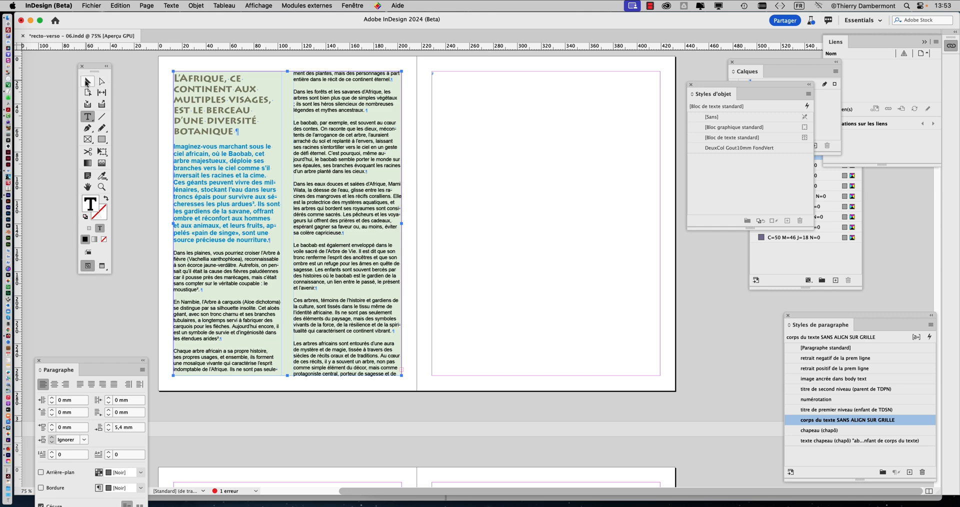
pyautogui.moveTo(89, 67); pyautogui.dragTo(390, 66)
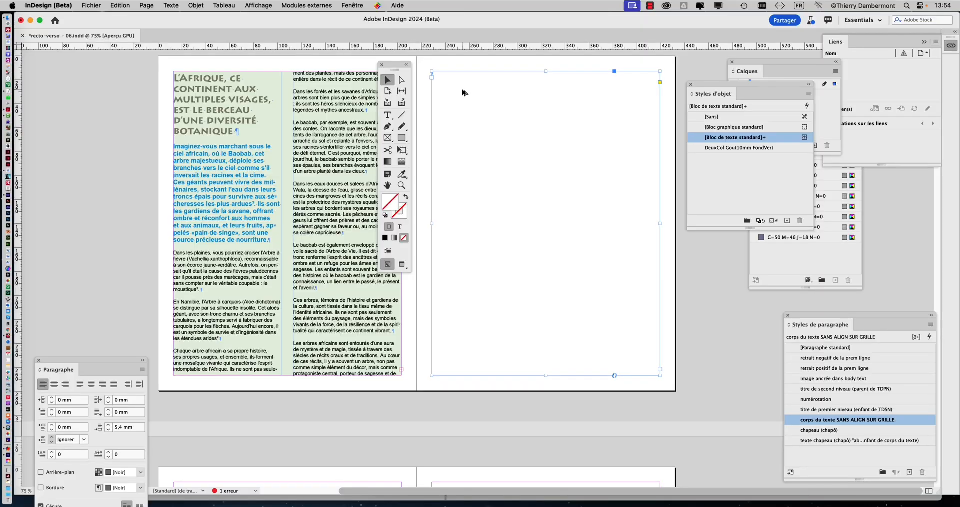
pyautogui.moveTo(395, 68); pyautogui.dragTo(131, 78)
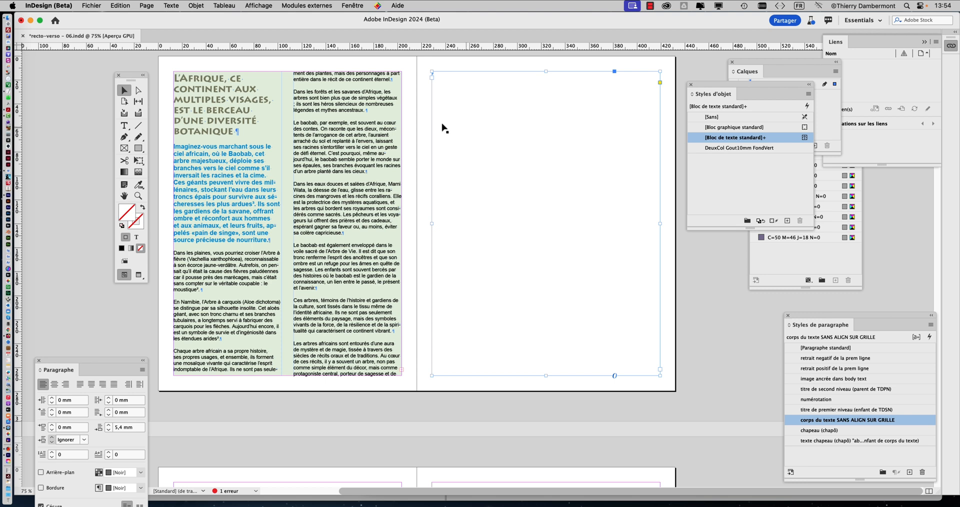
pyautogui.moveTo(135, 74); pyautogui.dragTo(109, 72)
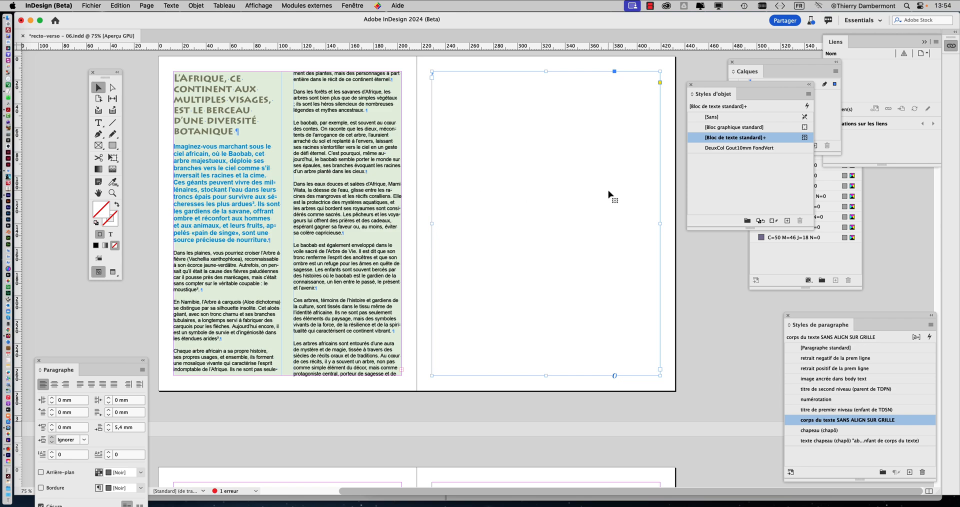
# Select the green text frame and open the Contrôle en amont preflight panel, placing it over the blank facing page
pyautogui.click(341, 236)
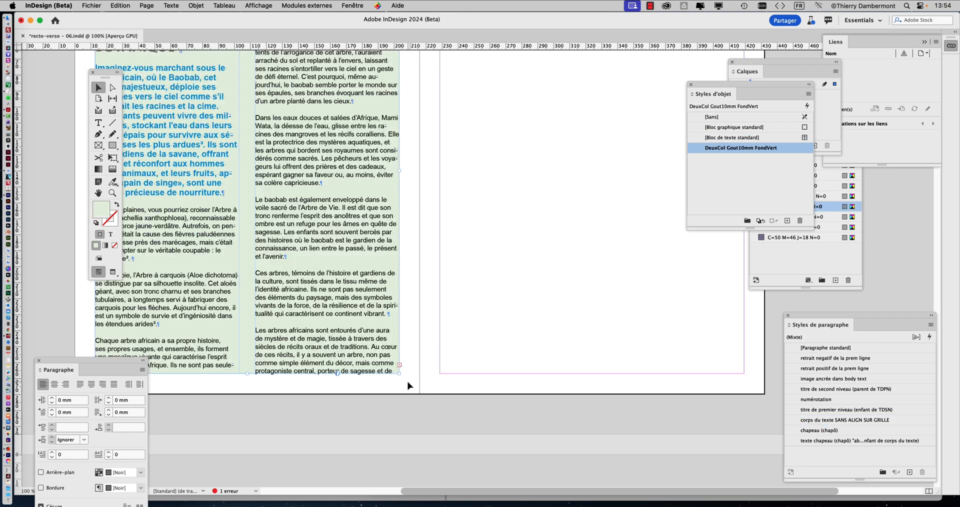
pyautogui.scroll(4, 406, 381)
pyautogui.scroll(-3, 406, 381)
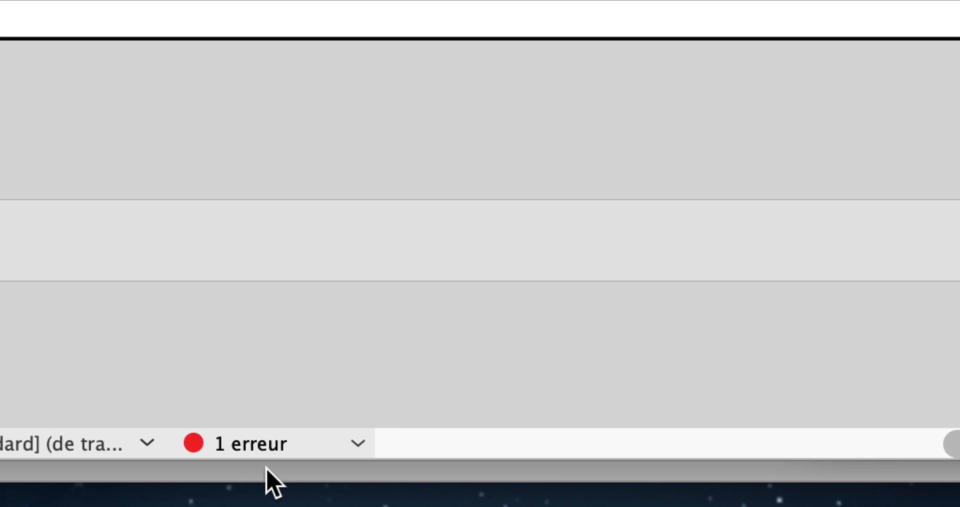
pyautogui.click(358, 443)
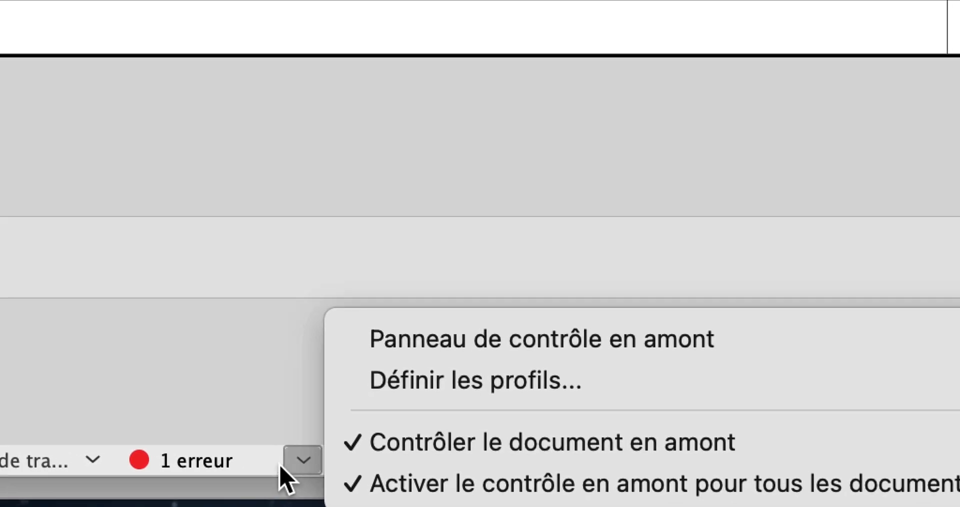
pyautogui.click(268, 456)
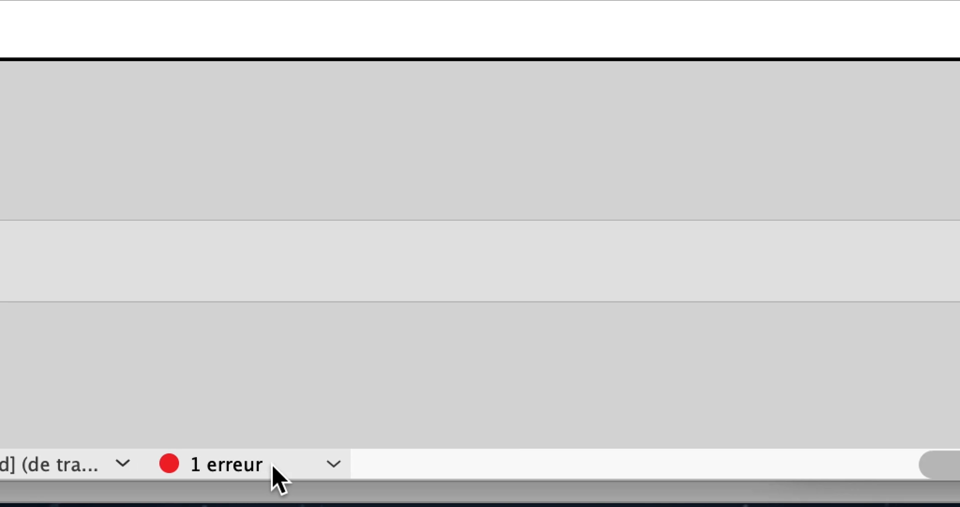
pyautogui.click(283, 465)
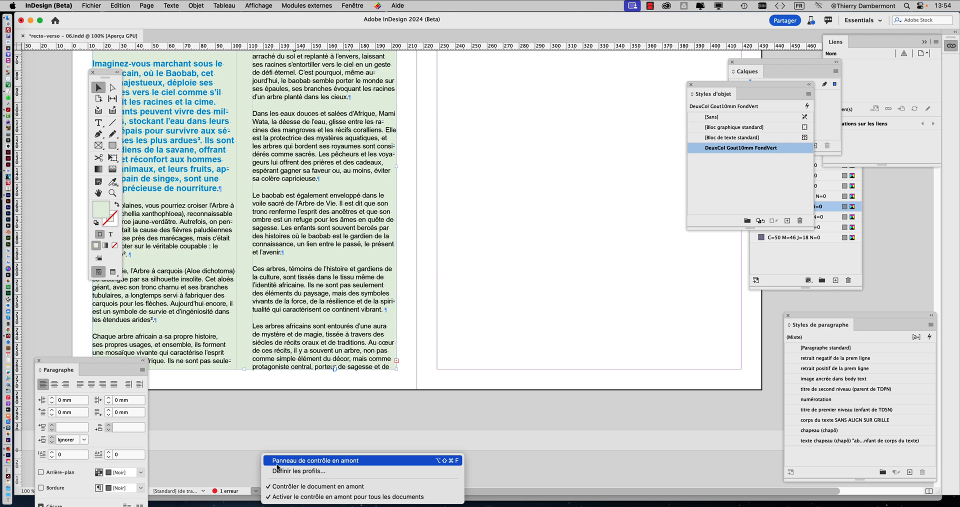
pyautogui.click(278, 465)
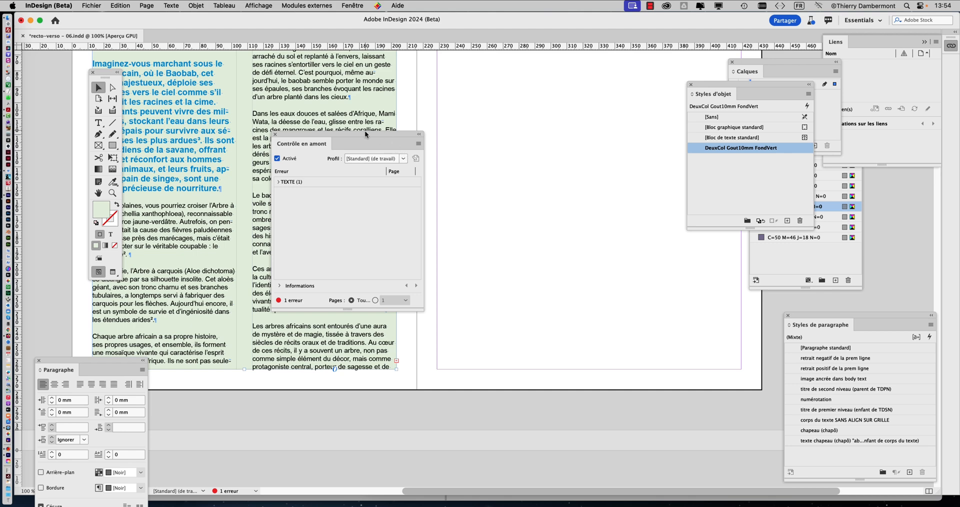
pyautogui.moveTo(374, 134); pyautogui.dragTo(566, 127)
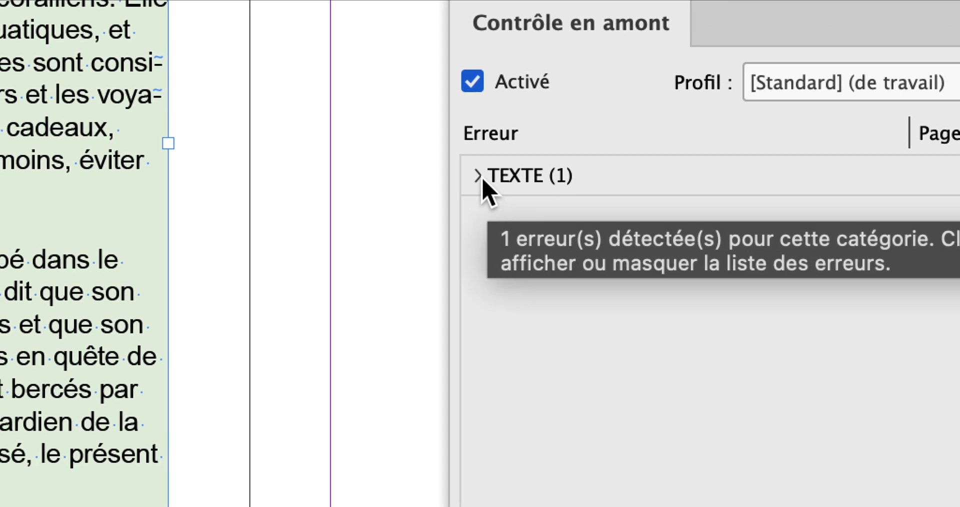
# Examine the TEXTE error down to the overset text frame, read its problem and repair information, and collapse the error list
pyautogui.click(285, 188)
pyautogui.click(512, 216)
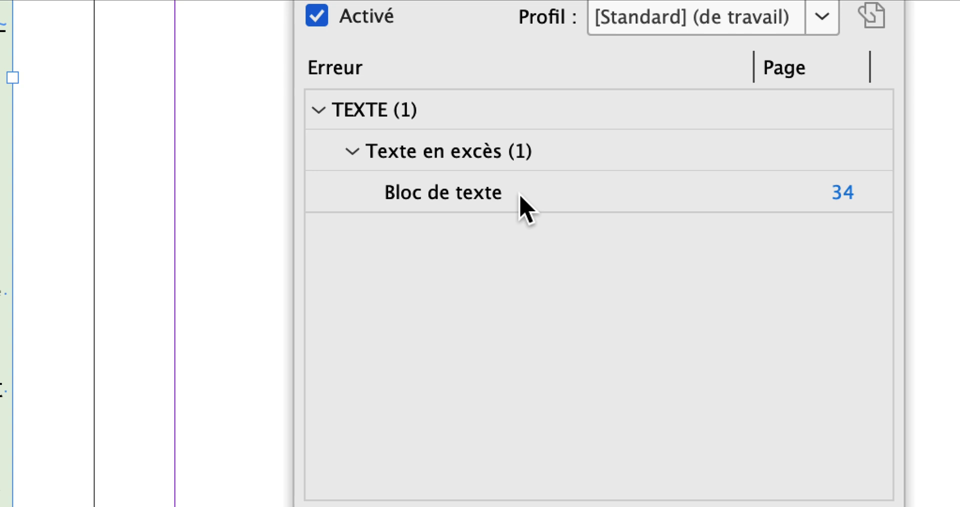
pyautogui.click(358, 197)
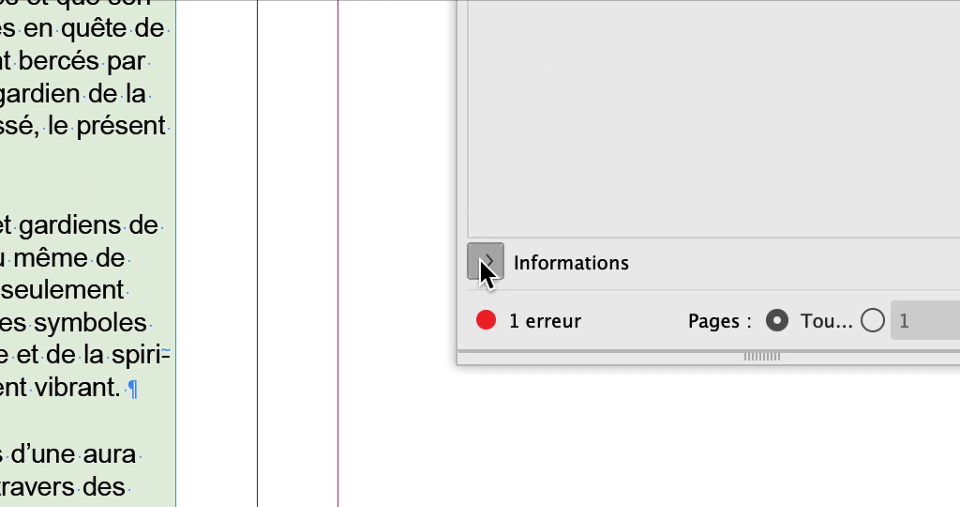
pyautogui.click(347, 342)
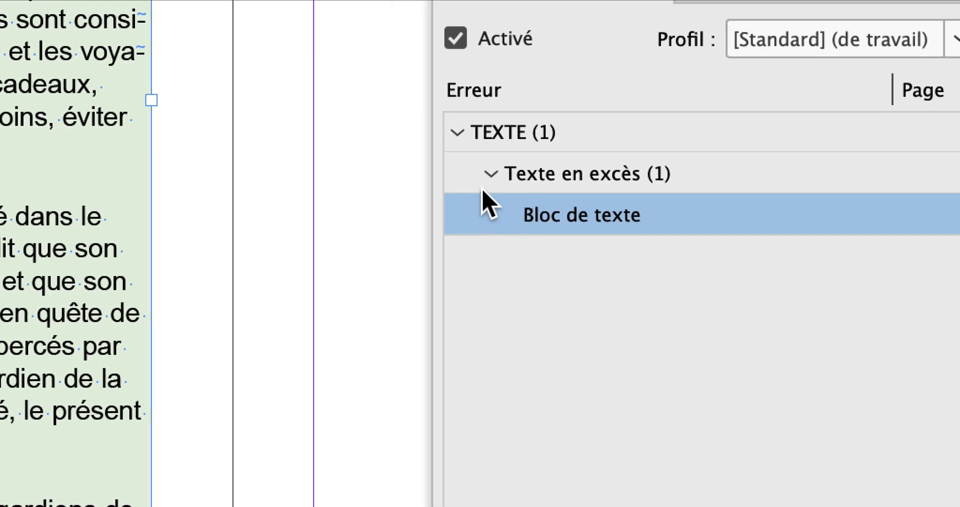
pyautogui.click(442, 151)
pyautogui.click(409, 109)
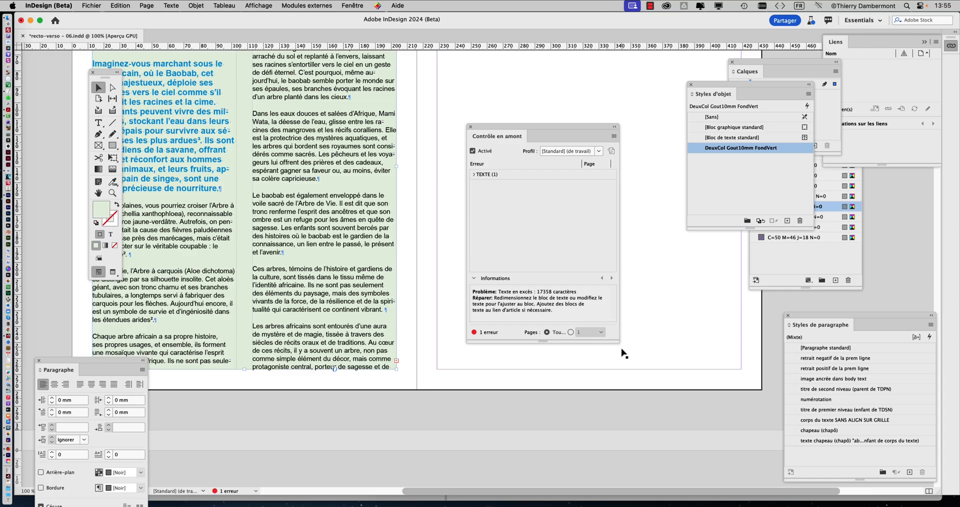
pyautogui.moveTo(619, 339); pyautogui.dragTo(619, 290)
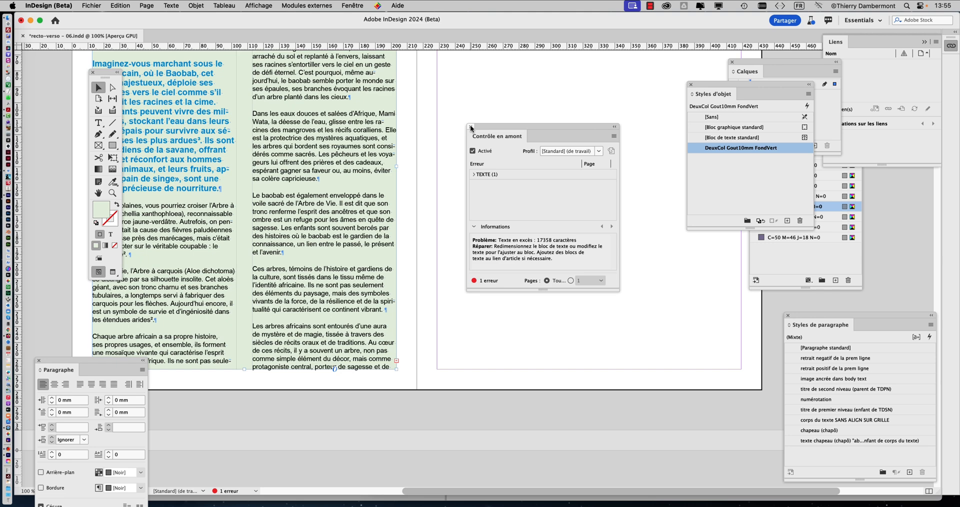
# Replace the preflight panel with the Informations panel over the blank page and move the tools off the green text
pyautogui.click(471, 128)
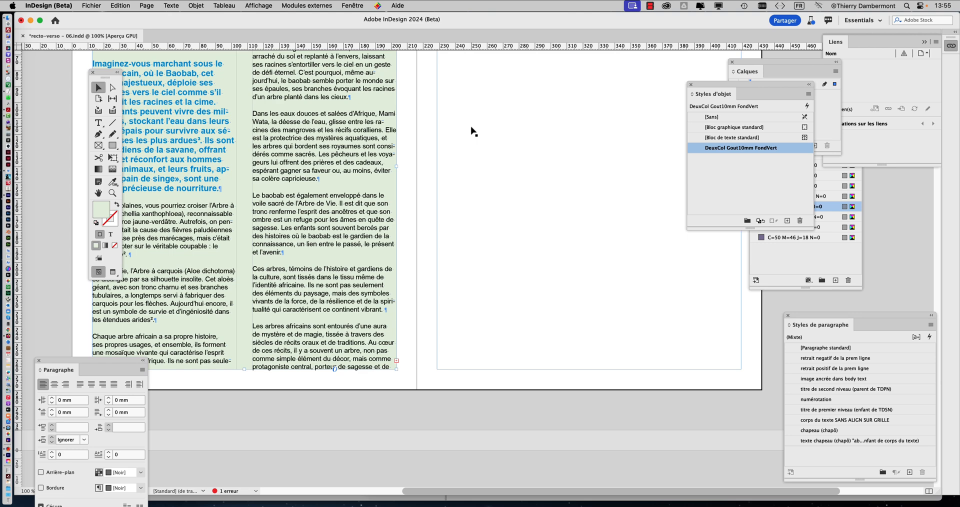
pyautogui.click(353, 6)
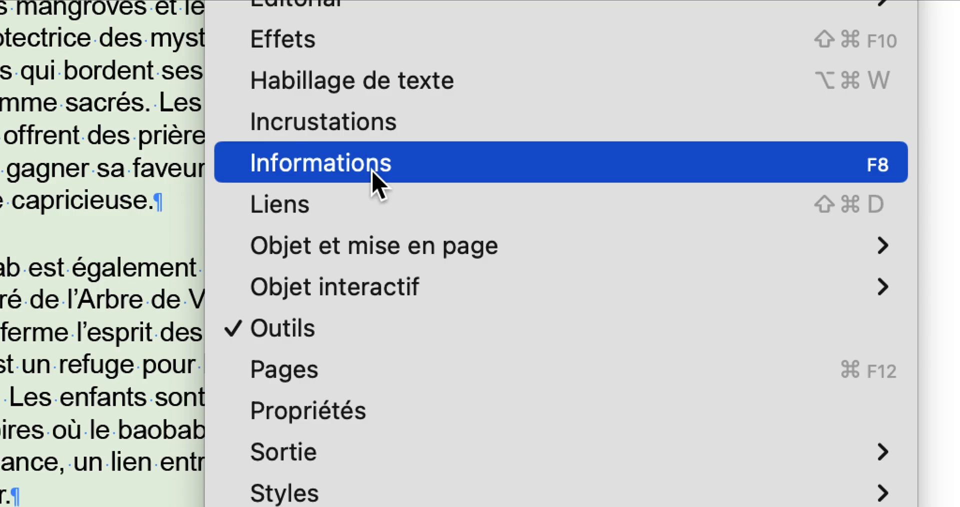
pyautogui.click(373, 172)
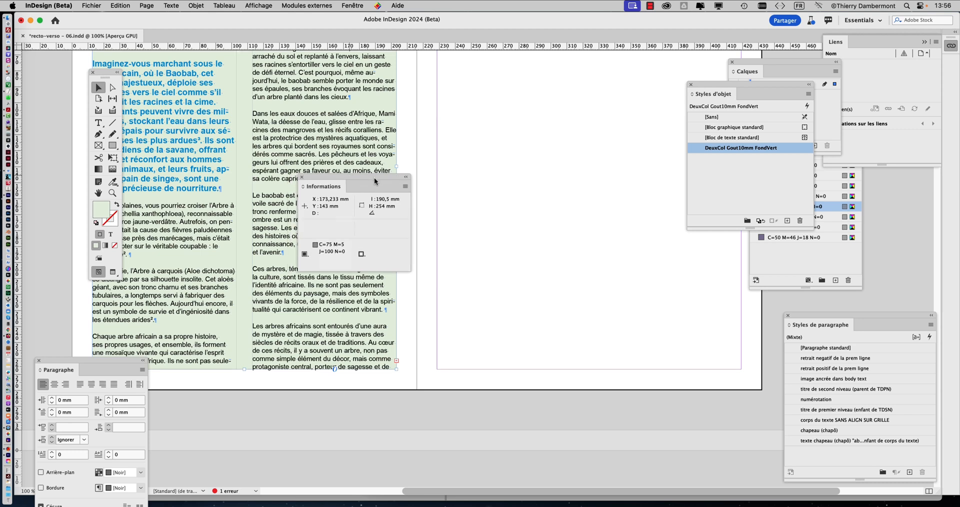
pyautogui.moveTo(344, 177); pyautogui.dragTo(527, 160)
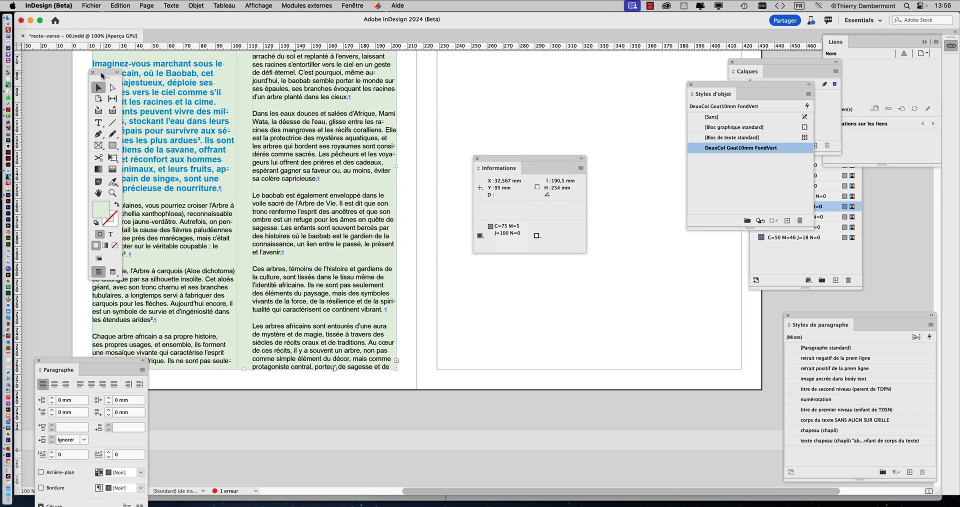
pyautogui.moveTo(101, 71); pyautogui.dragTo(57, 71)
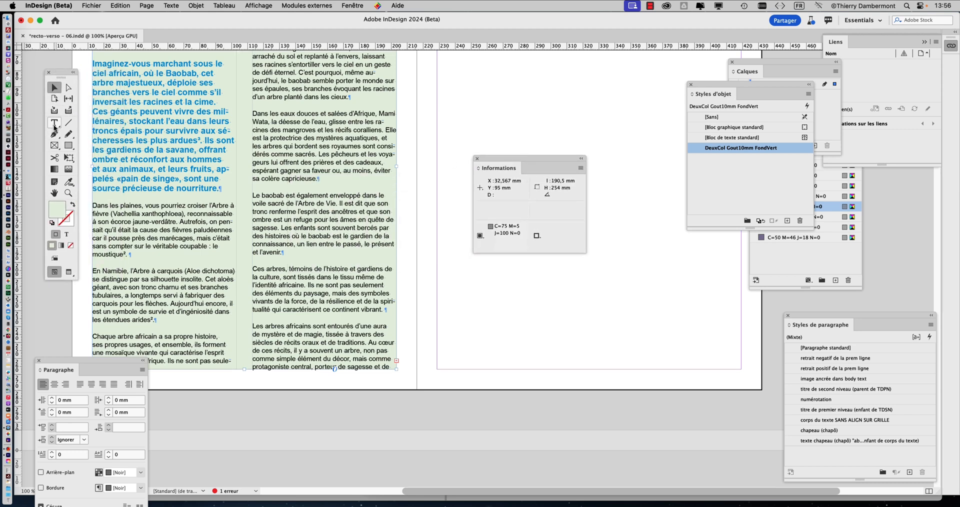
# Put the text cursor in the green frame's story to read its character, word, line and paragraph counts in Informations
pyautogui.click(55, 125)
pyautogui.click(275, 129)
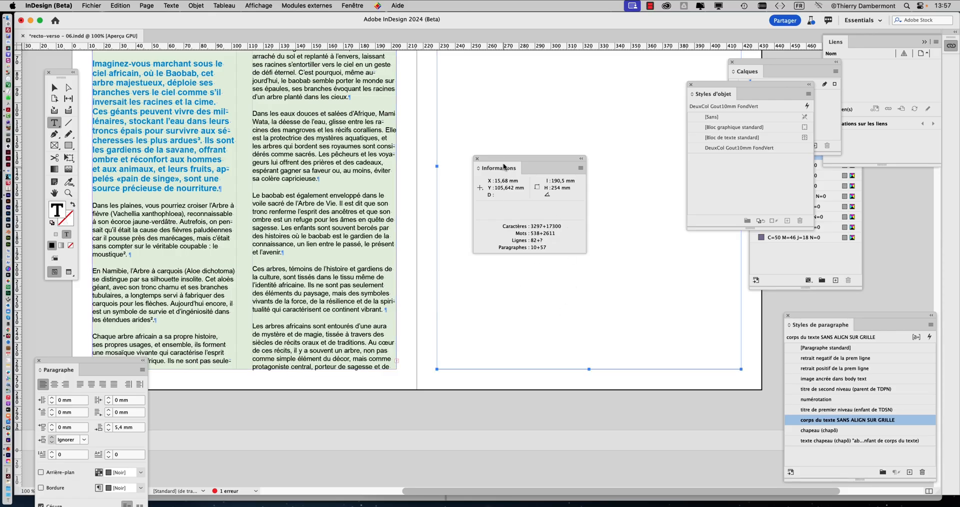
pyautogui.moveTo(510, 157); pyautogui.dragTo(635, 149)
# Select the story from the paragraph "Les arbres africains sont entourés" to the end of the overset text to read its counts
pyautogui.scroll(2, 346, 266)
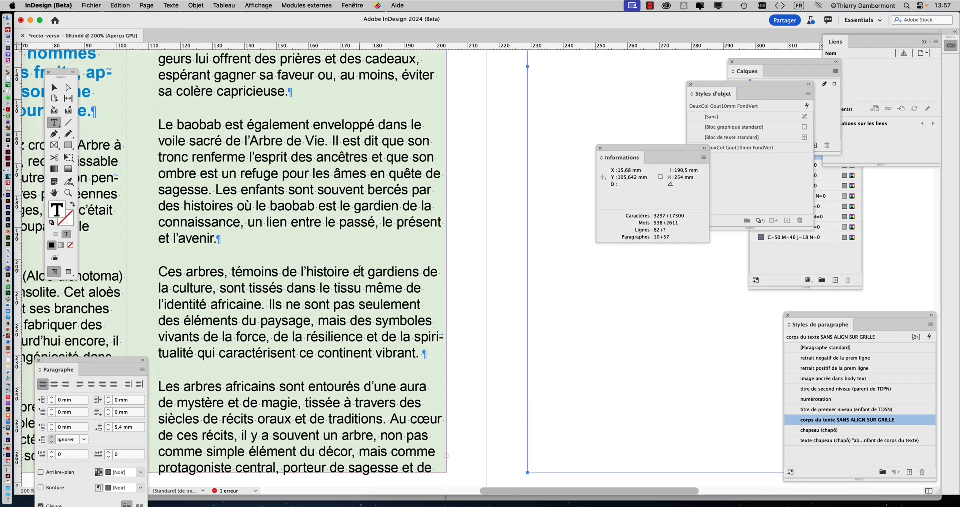
pyautogui.moveTo(359, 269); pyautogui.dragTo(428, 107)
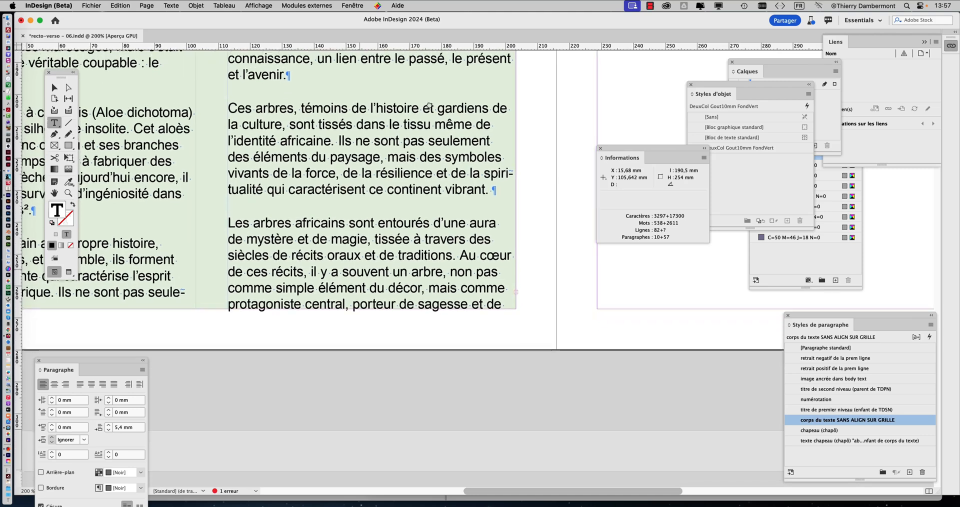
pyautogui.scroll(-3, 340, 148)
pyautogui.hscroll(1, 340, 147)
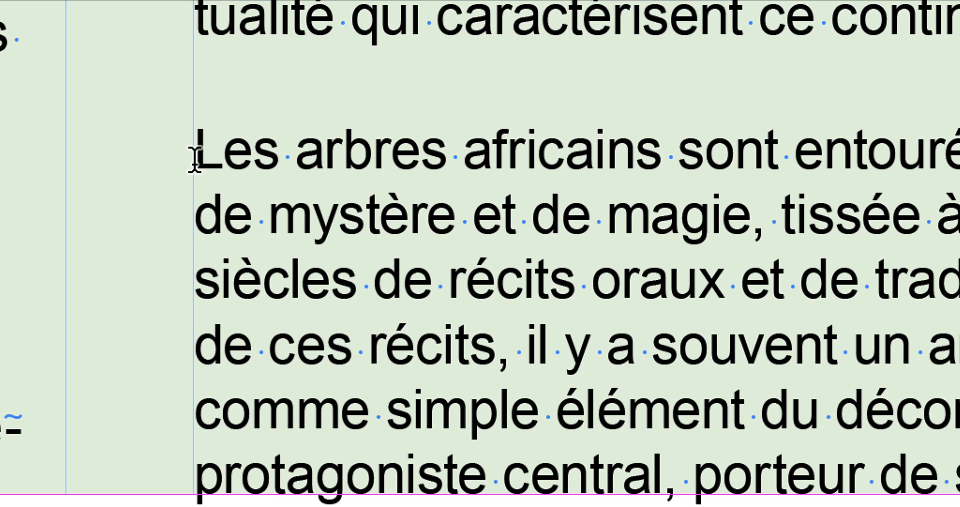
pyautogui.click(195, 159)
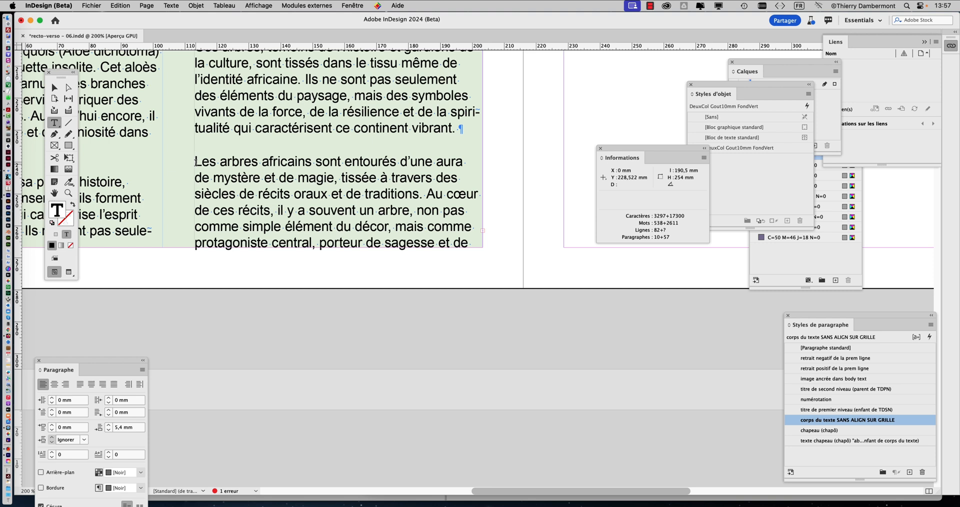
pyautogui.press('super+shift+Down')
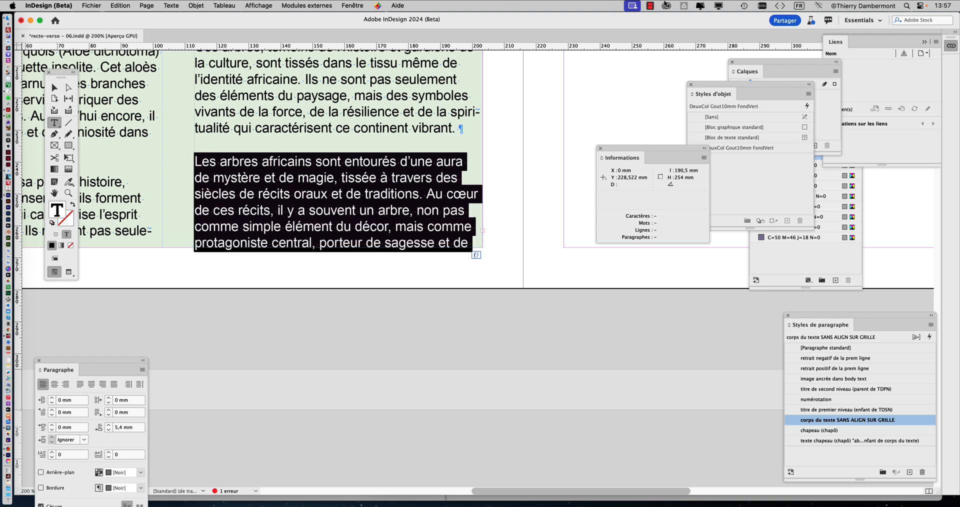
# Display the macOS keyboard viewer to examine the French key layout, and close it
pyautogui.click(799, 6)
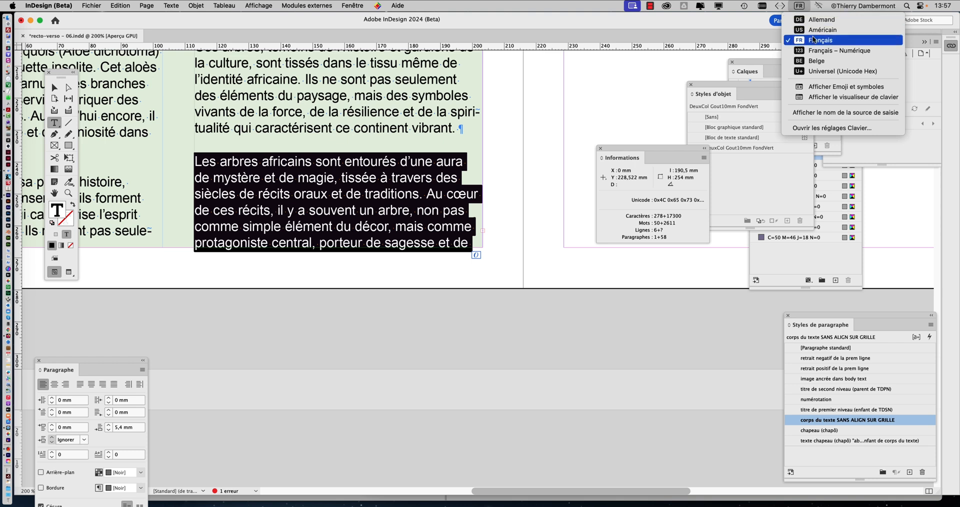
pyautogui.click(833, 98)
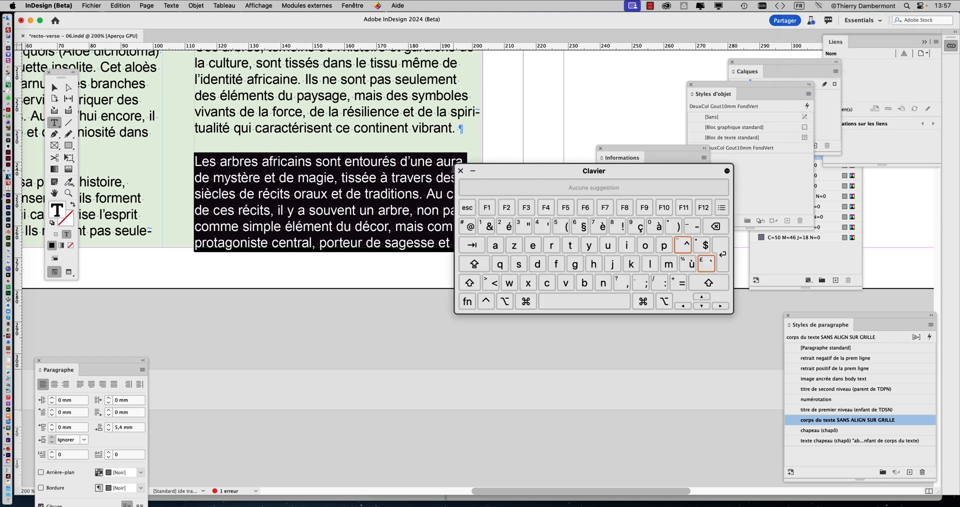
pyautogui.click(461, 170)
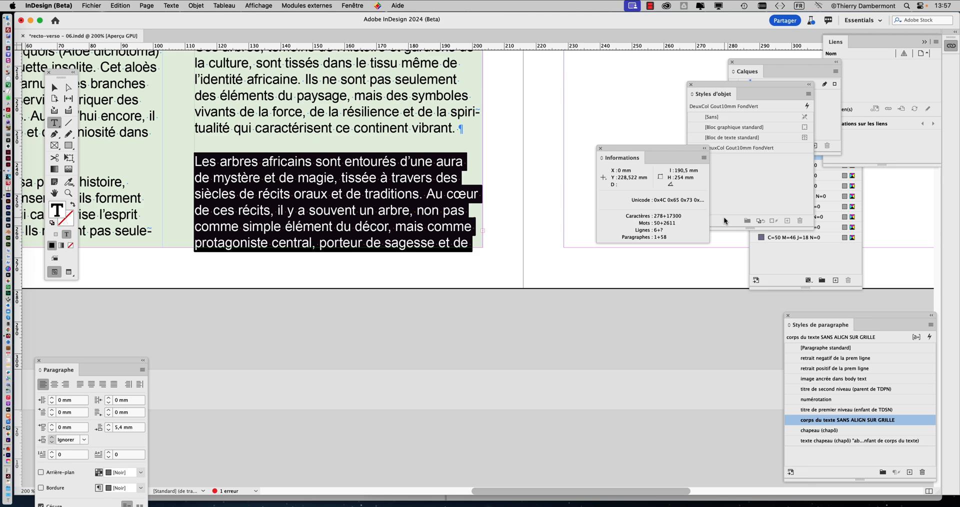
# Switch to Firefox to examine the Macally extended keyboard picture, close the picture and return to InDesign
pyautogui.press('super+Tab')
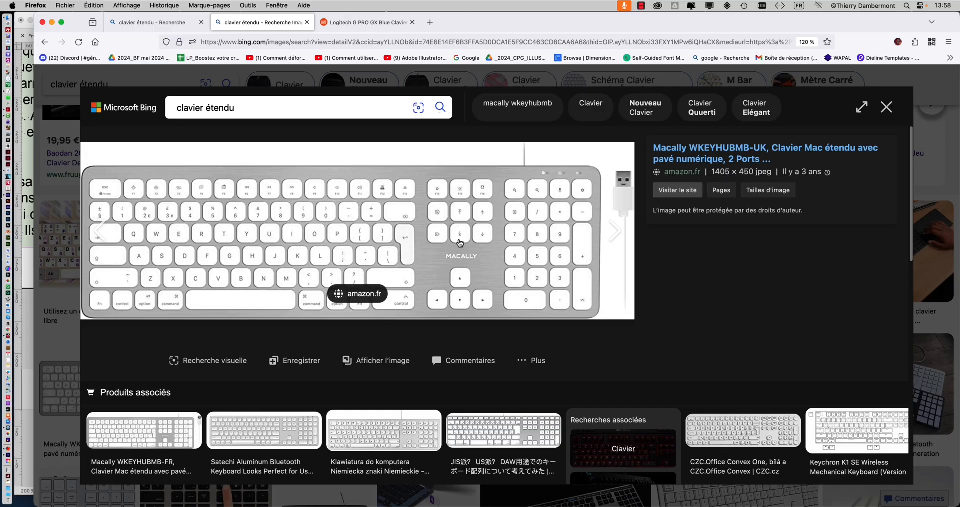
pyautogui.press('super+Tab')
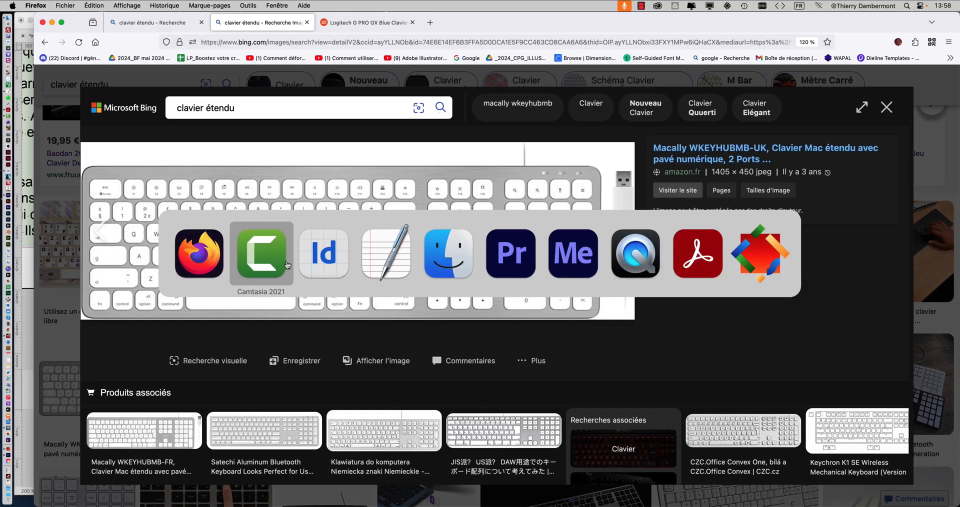
pyautogui.click(261, 259)
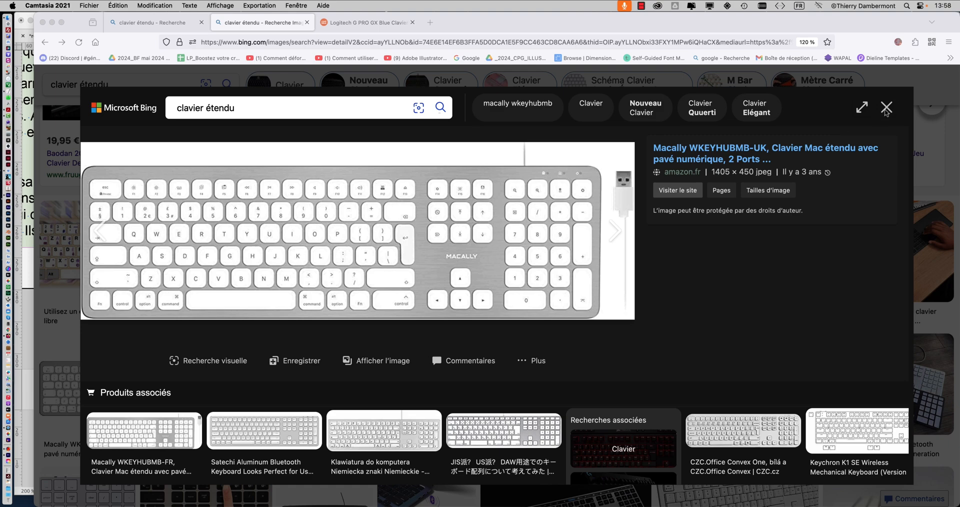
pyautogui.click(835, 134)
pyautogui.click(886, 107)
pyautogui.press('super+Tab')
pyautogui.press('super+Tab')
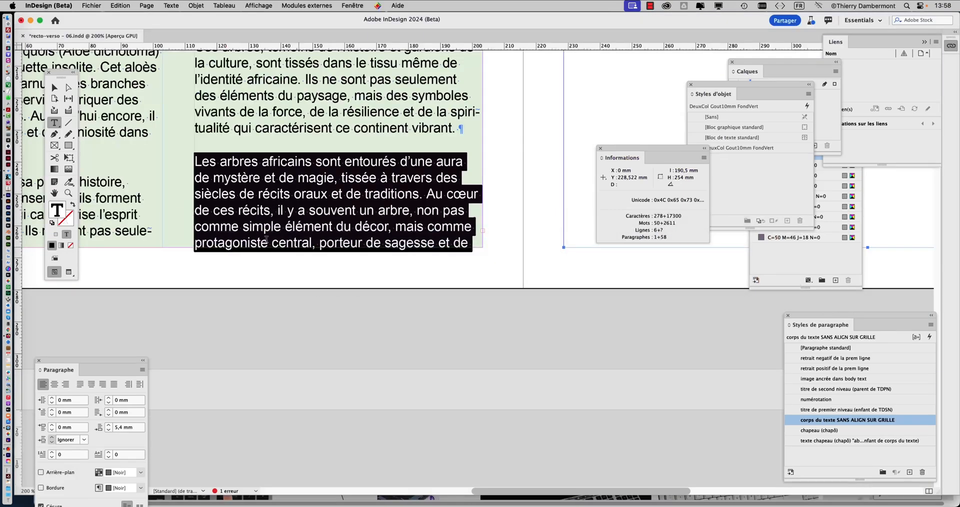
# Put the cursor before "Les arbres africains", select through to the story's end again, and clear the selection
pyautogui.click(221, 159)
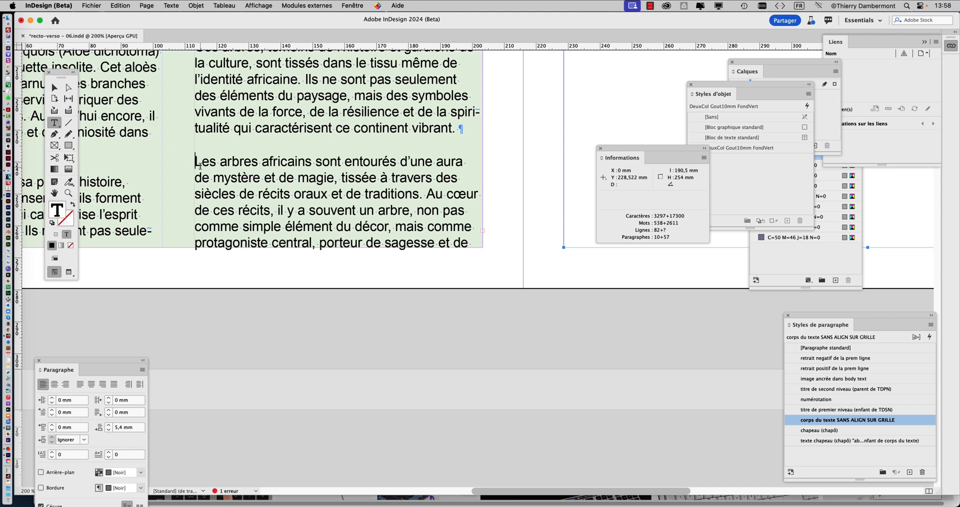
pyautogui.tripleClick(199, 163)
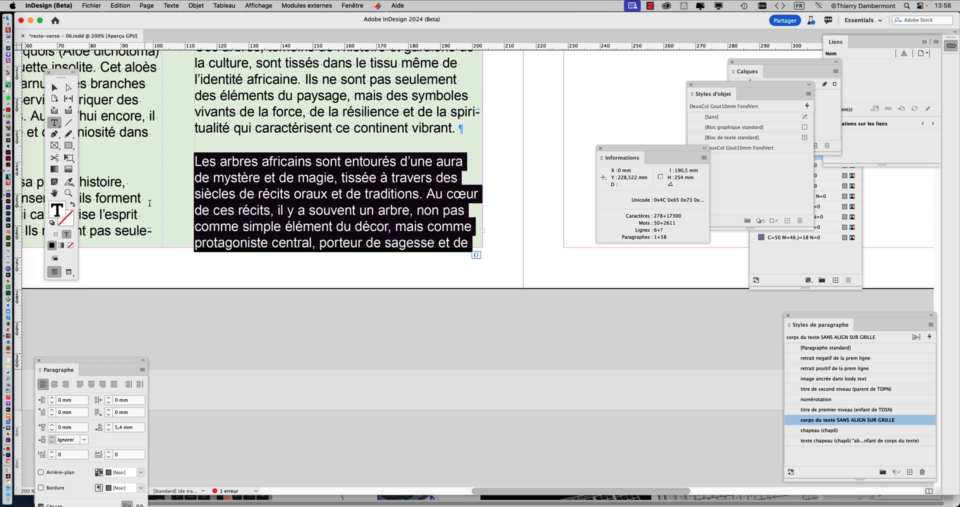
pyautogui.click(262, 193)
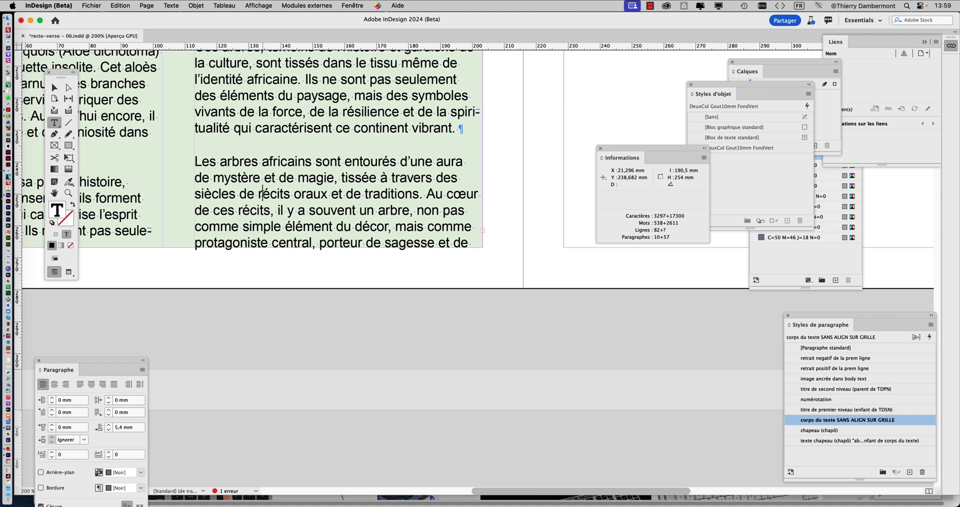
# Select the story from its beginning up to the paragraph "Les arbres africains sont entourés"
pyautogui.scroll(-4, 401, 256)
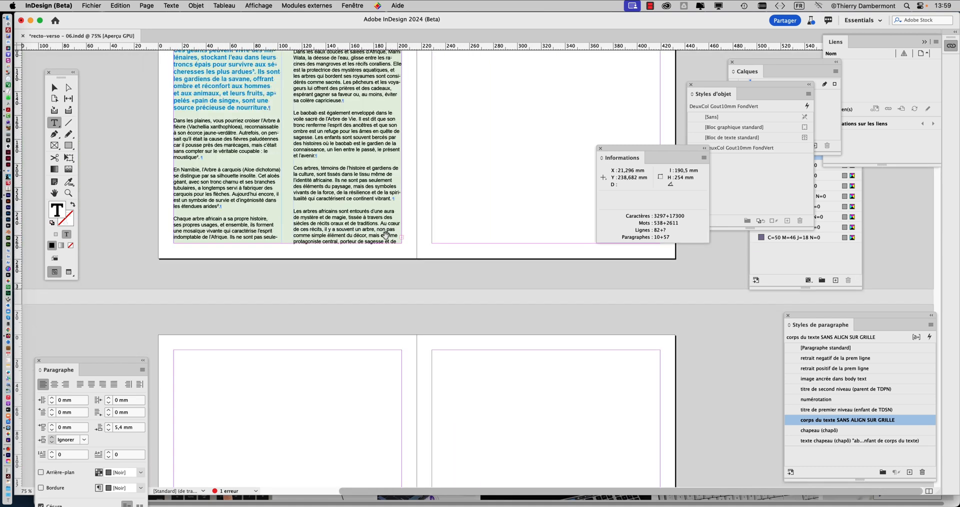
pyautogui.click(295, 211)
pyautogui.press('super')
pyautogui.press('super+a')
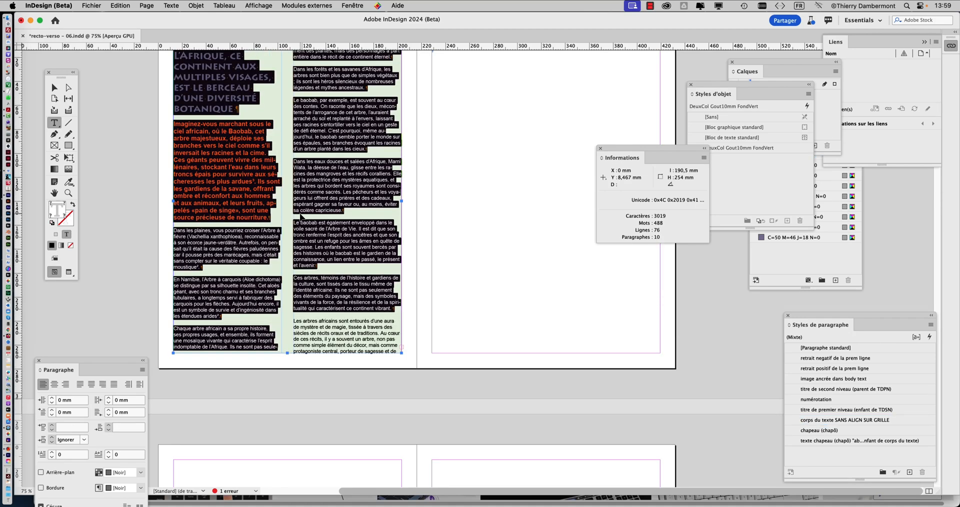
# Switch to Firefox and open the Macally WKEYHUBMB-UK keyboard picture from the "clavier étendu" image results
pyautogui.press('super+Tab')
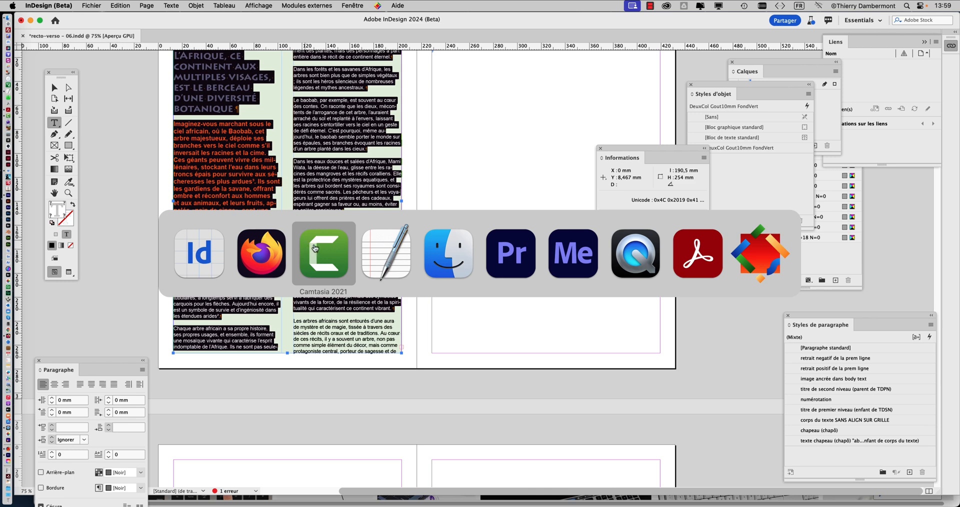
pyautogui.click(261, 253)
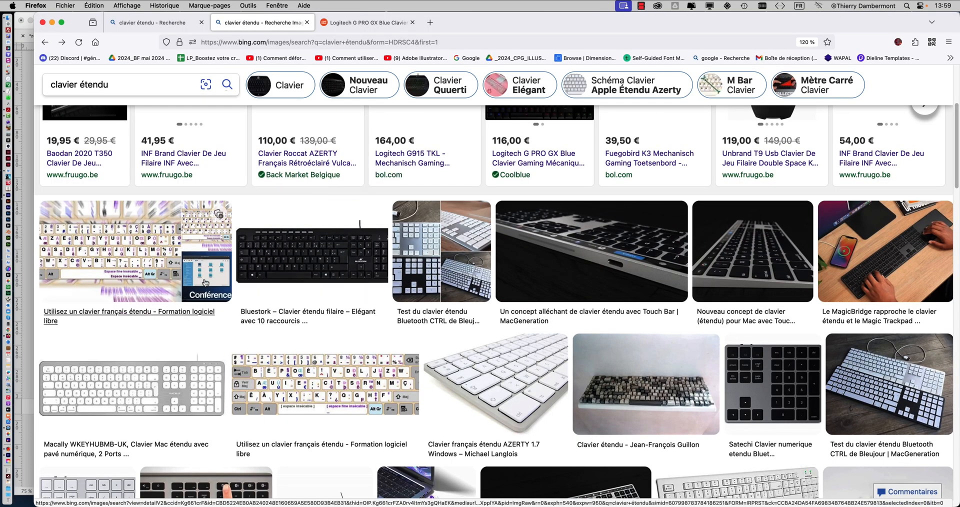
pyautogui.click(177, 376)
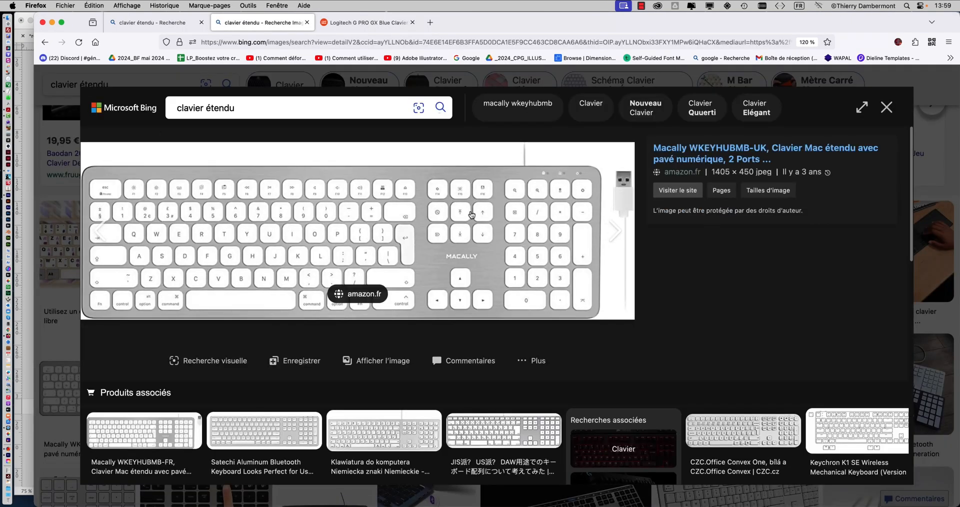